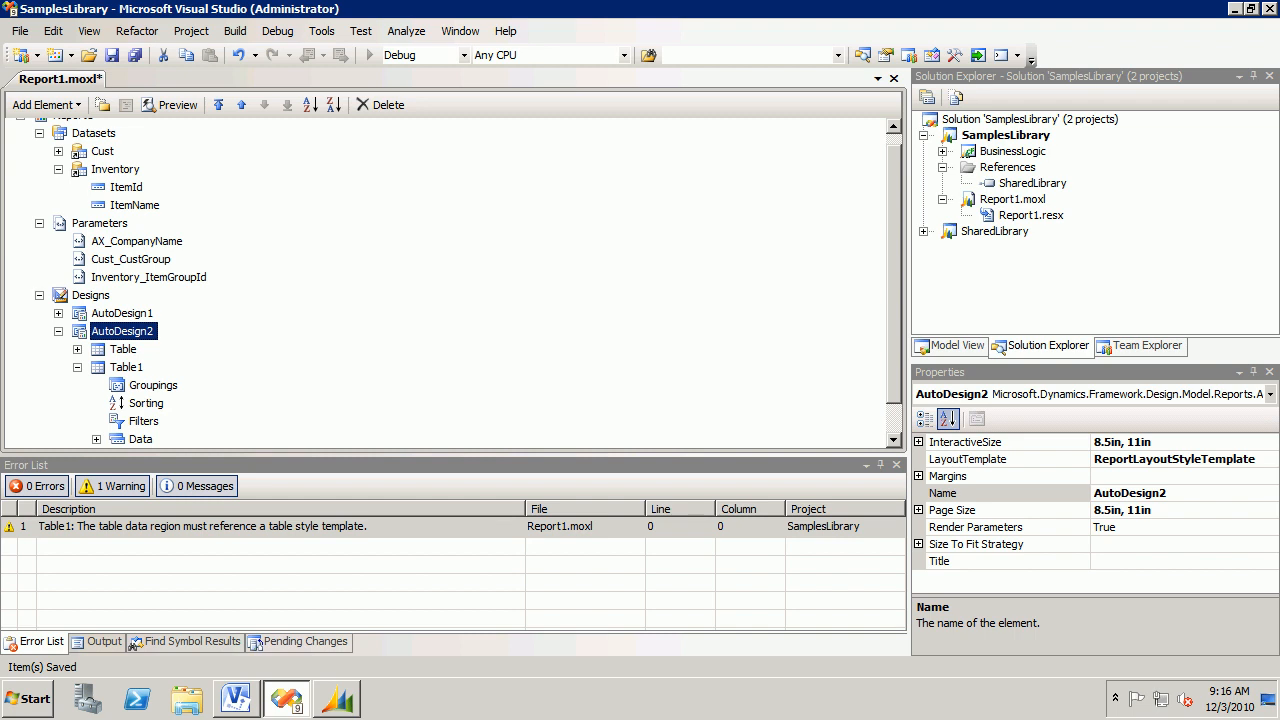
Delete the AutoDesign2 design from Report1
scroll(450, 280, down, 1)
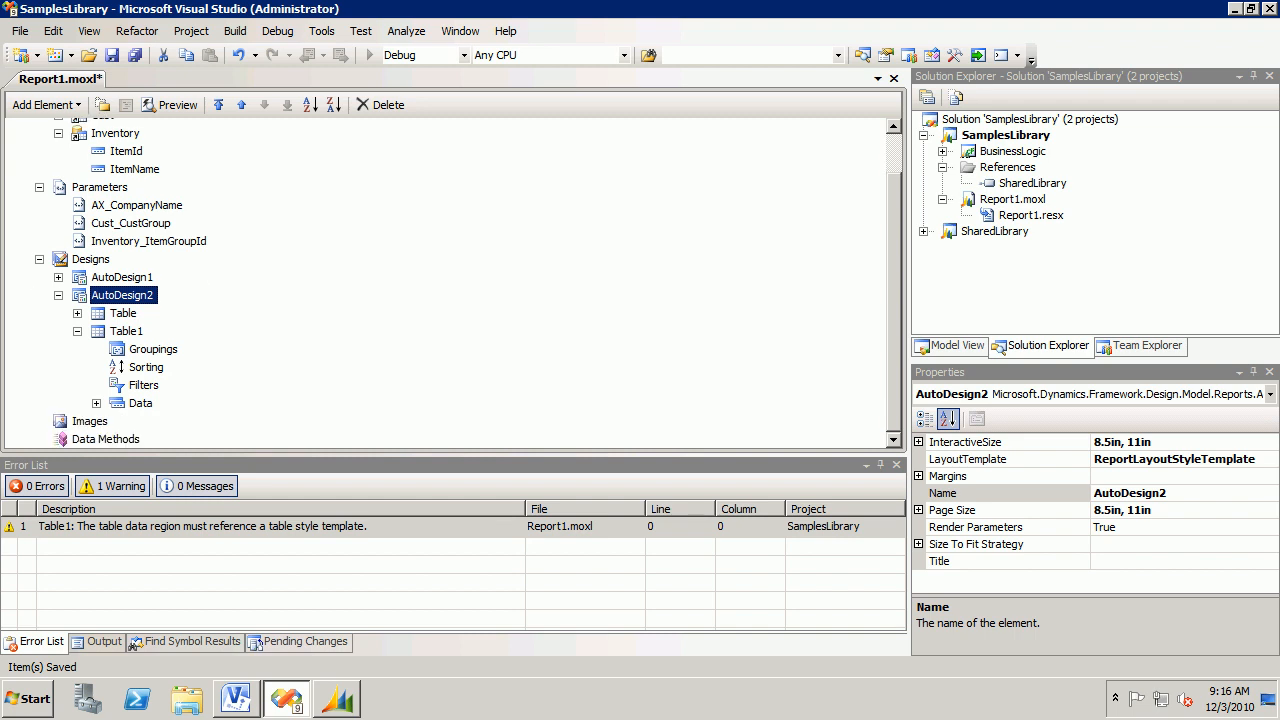
right_click(143, 295)
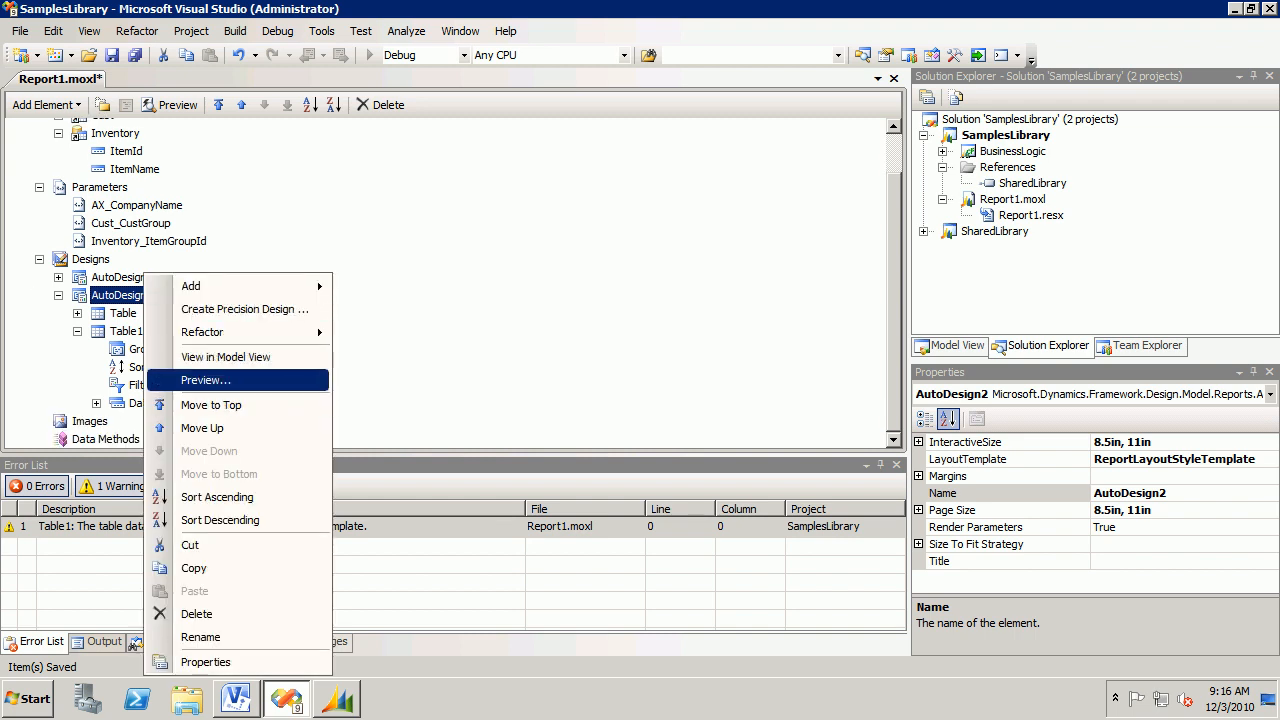
click(196, 613)
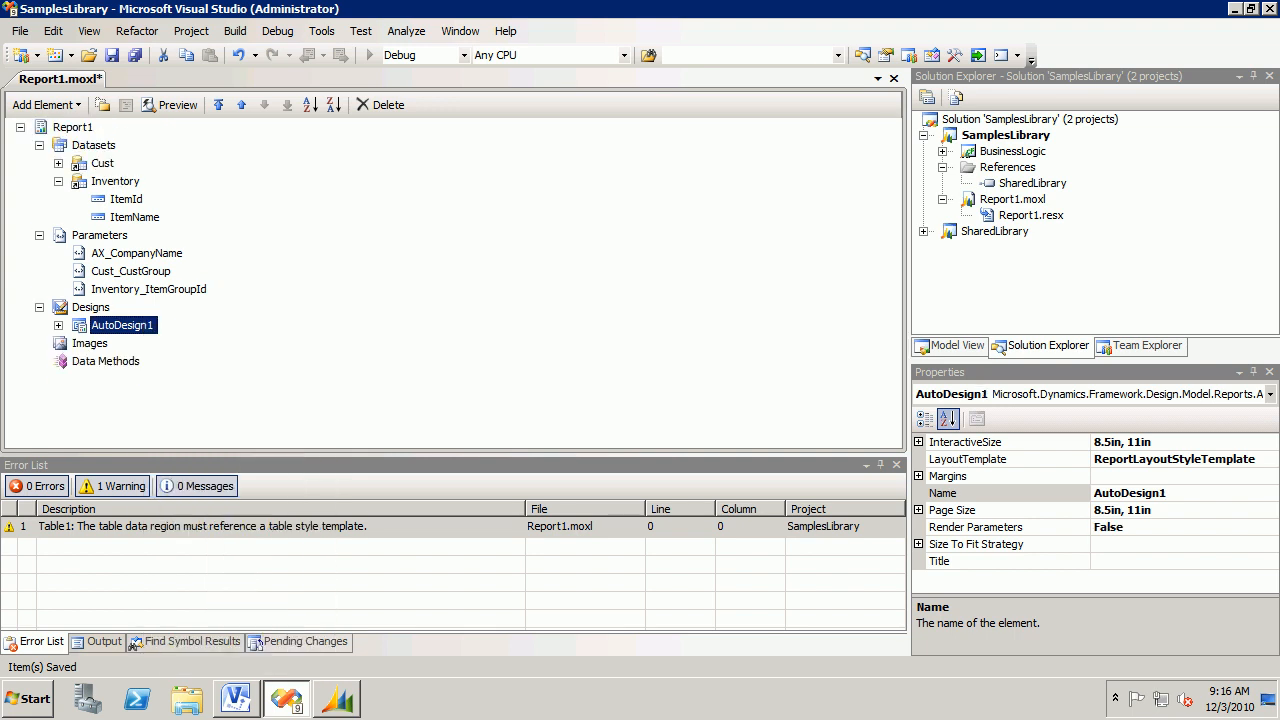
Preview AutoDesign1 and examine both its parameters and the generated report
right_click(130, 325)
click(190, 378)
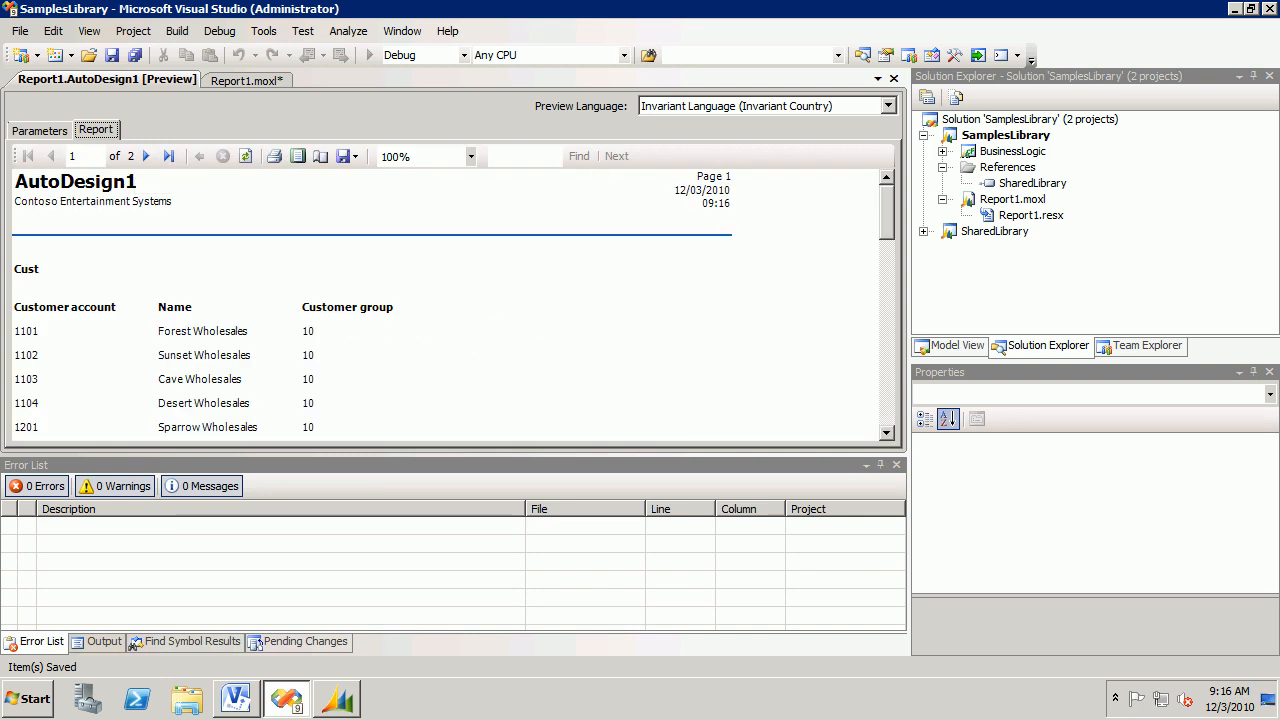
click(39, 130)
click(96, 131)
click(39, 130)
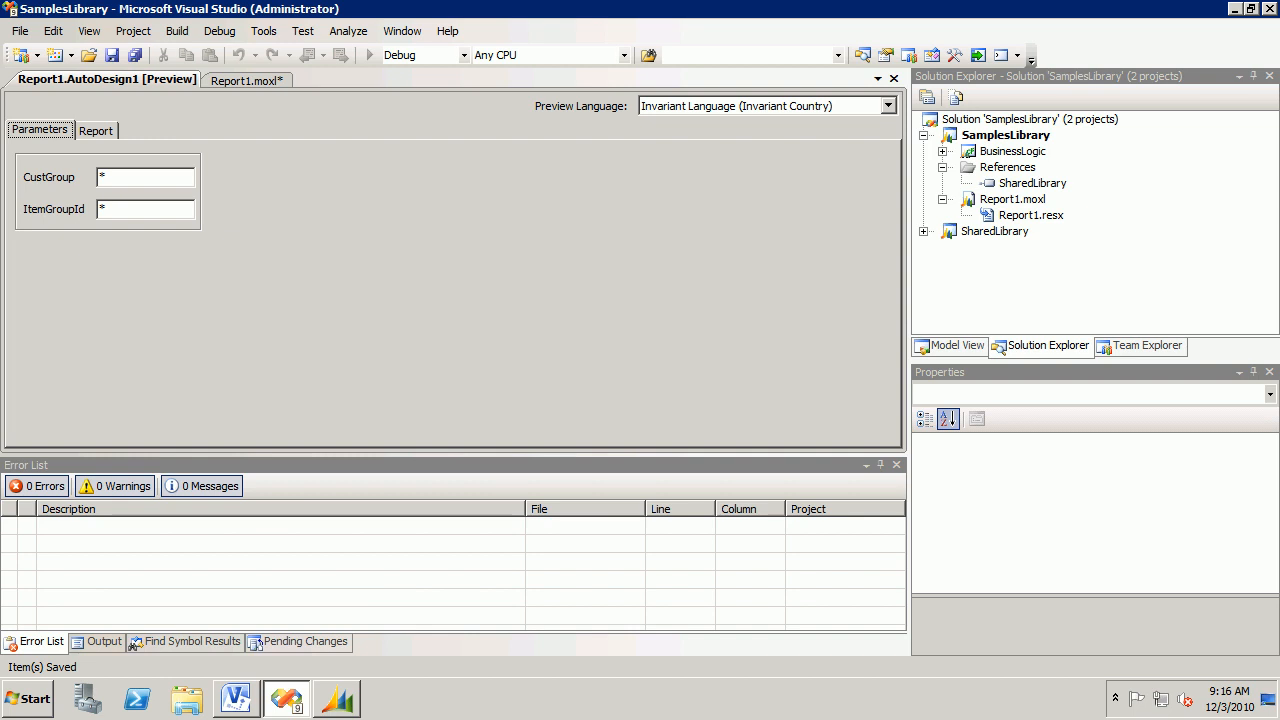
click(96, 131)
Return to the Report1 model and delete the Inventory dataset and the Inventory_ItemGroupId parameter
click(246, 81)
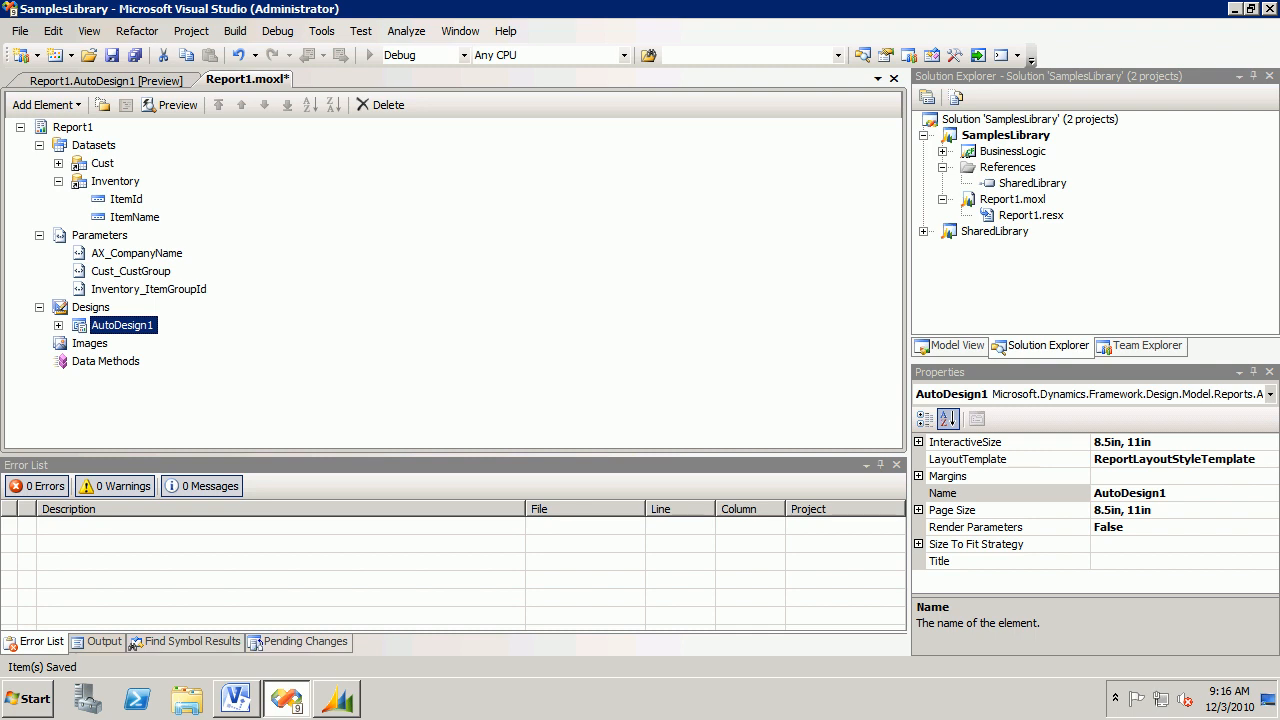
right_click(116, 181)
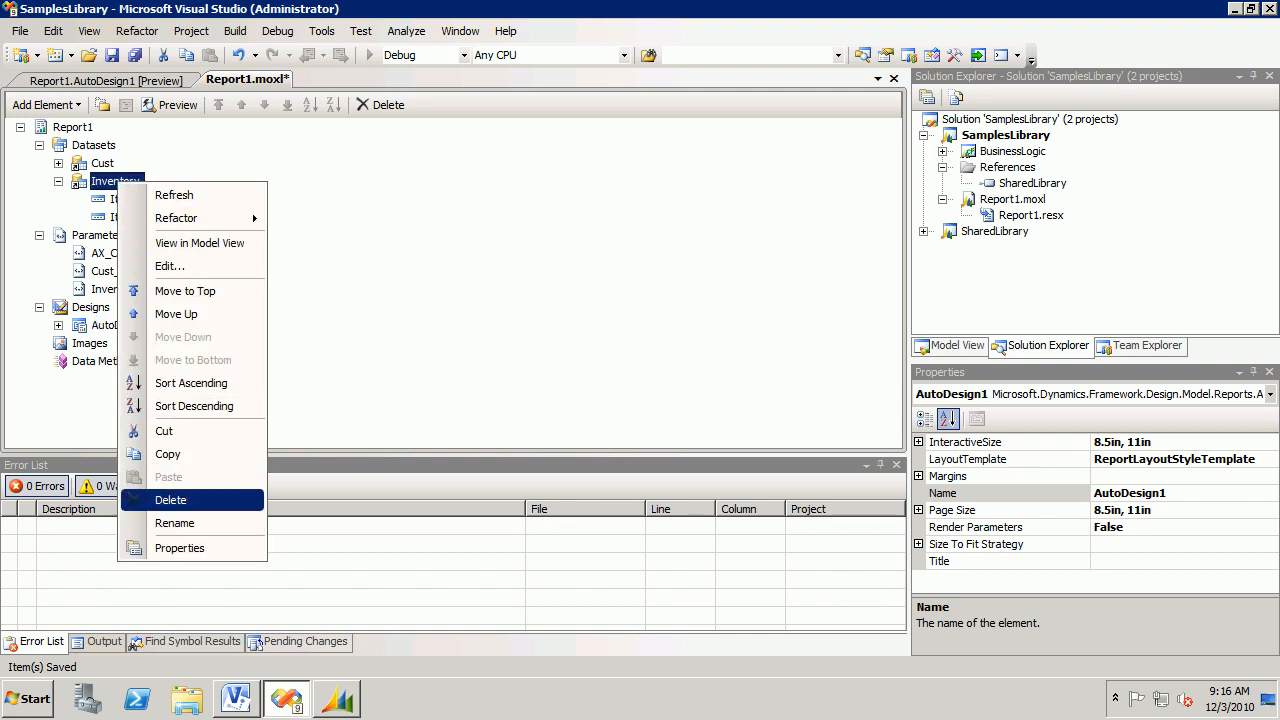
click(171, 500)
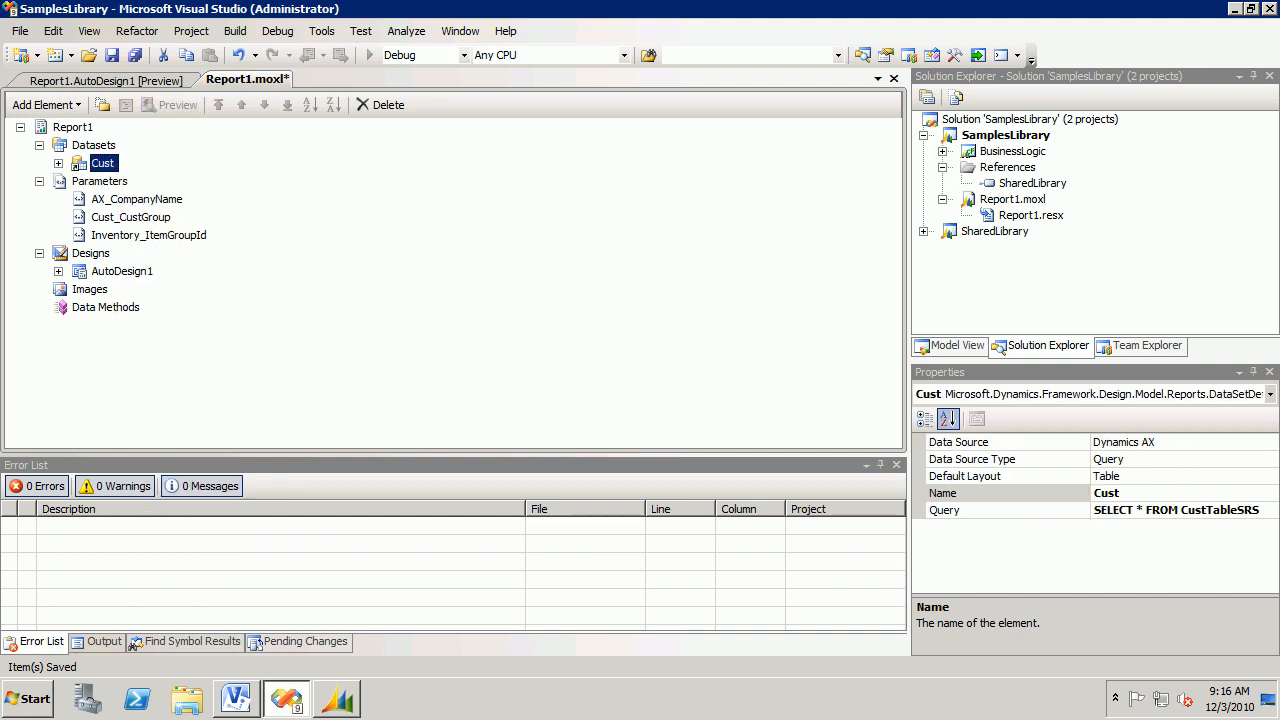
right_click(132, 235)
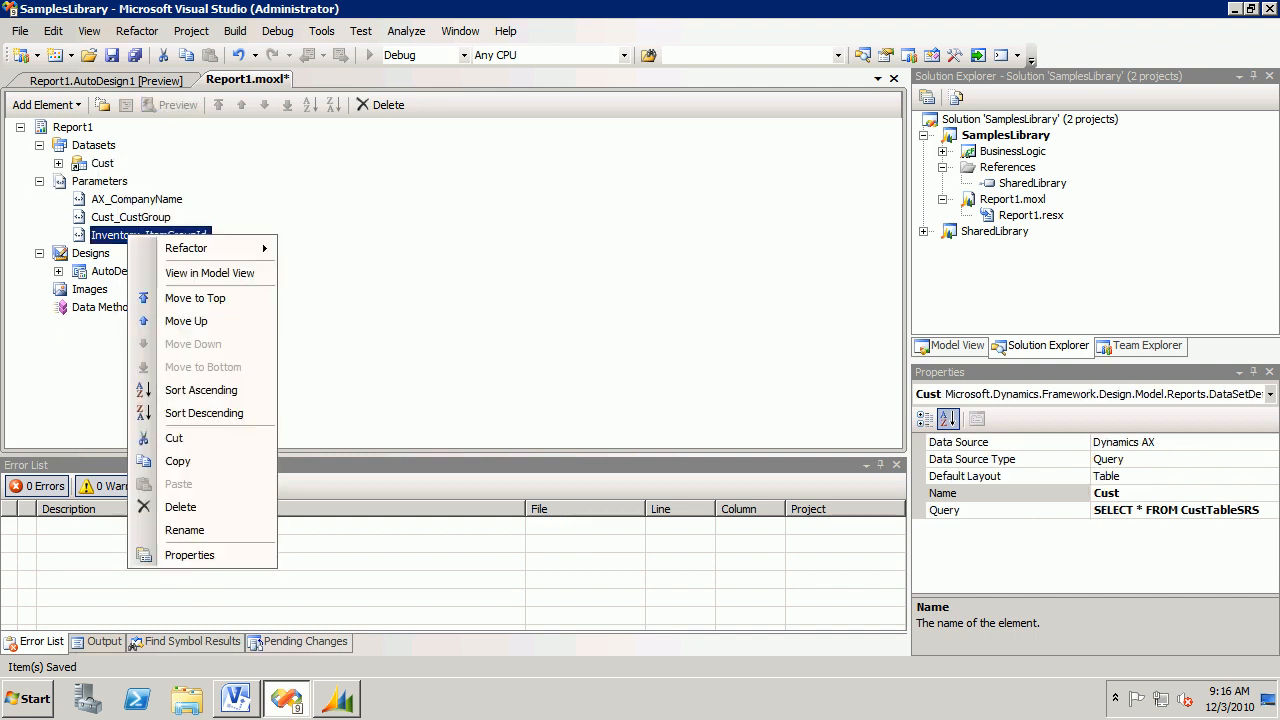
click(160, 510)
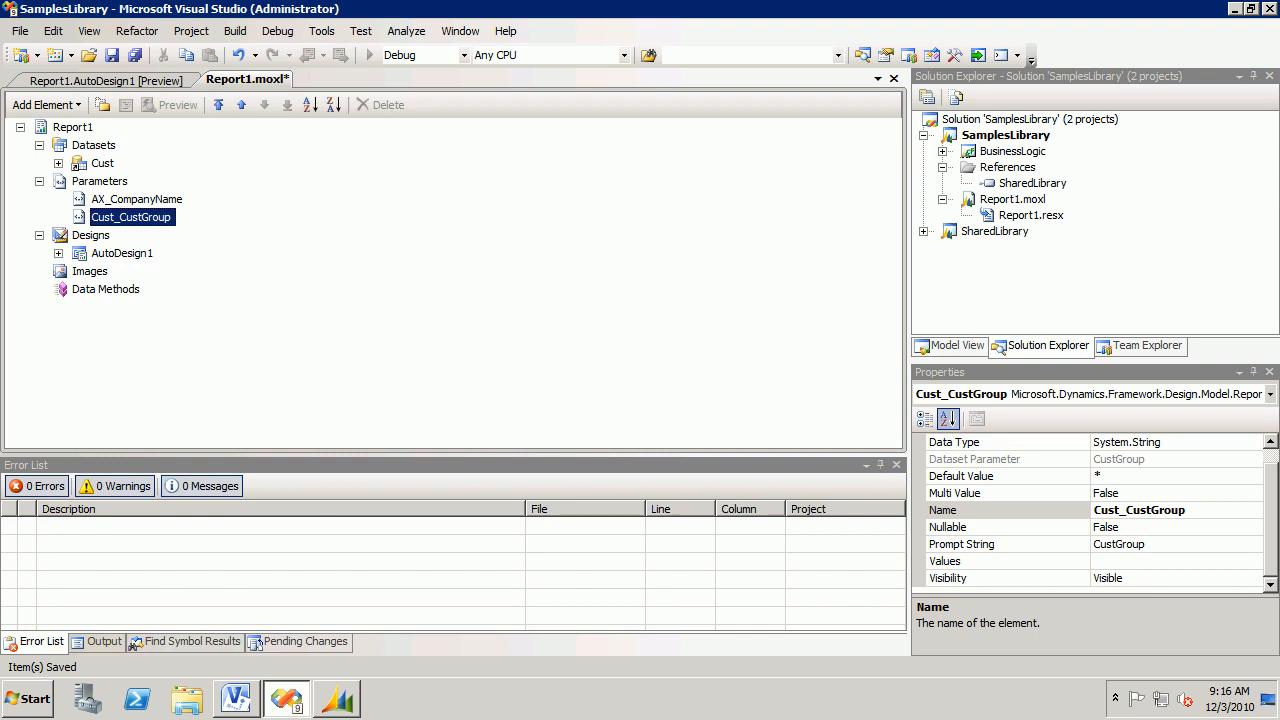
Check the remaining parameters in the AutoDesign1 preview and regenerate the report
click(112, 81)
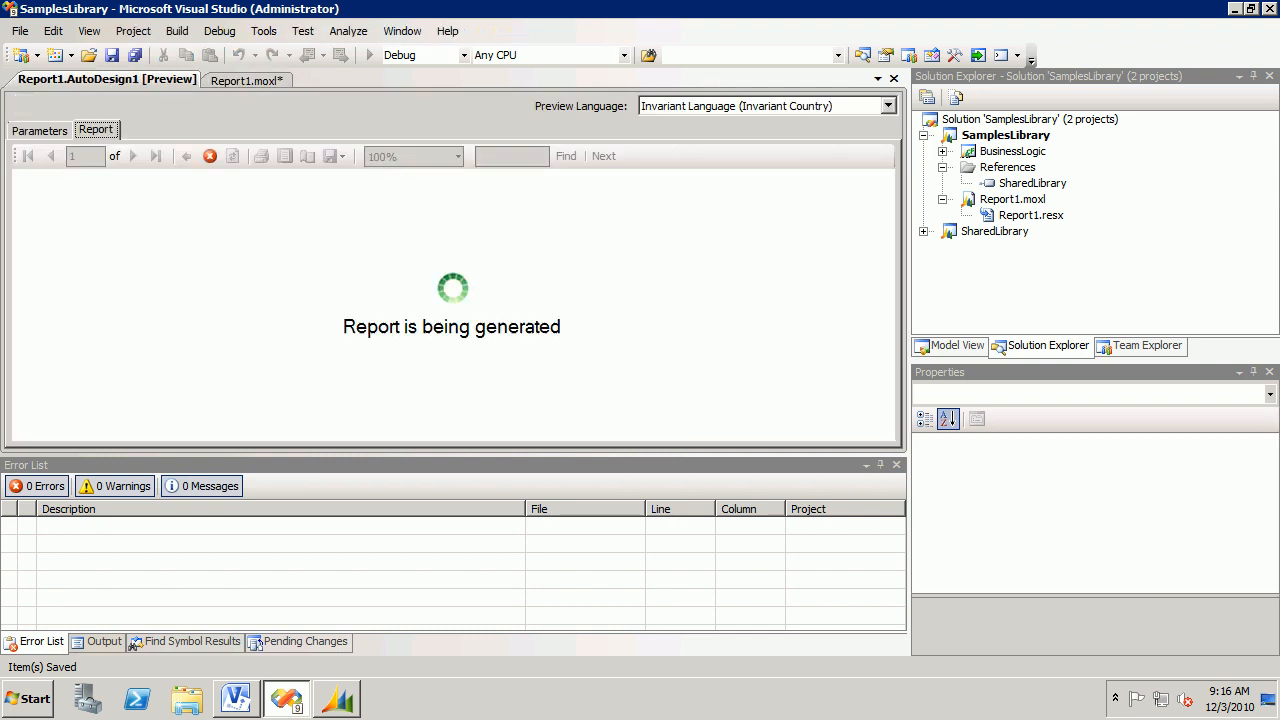
click(40, 131)
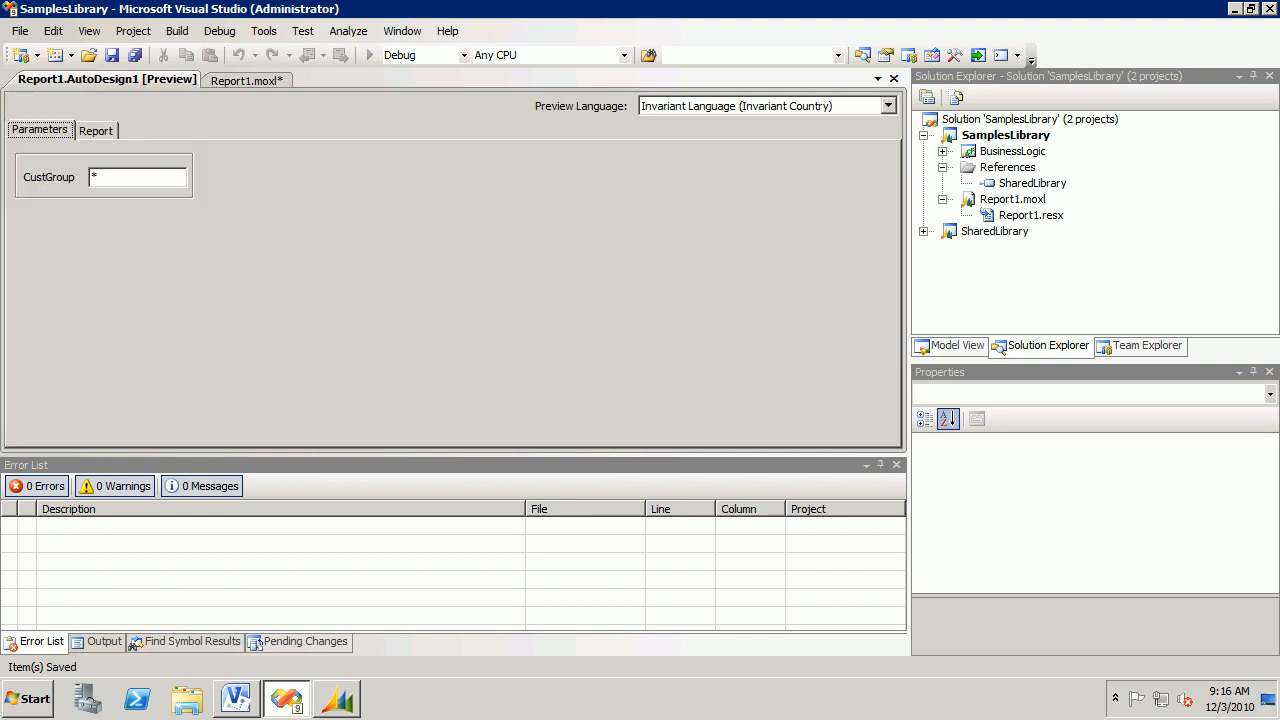
click(96, 131)
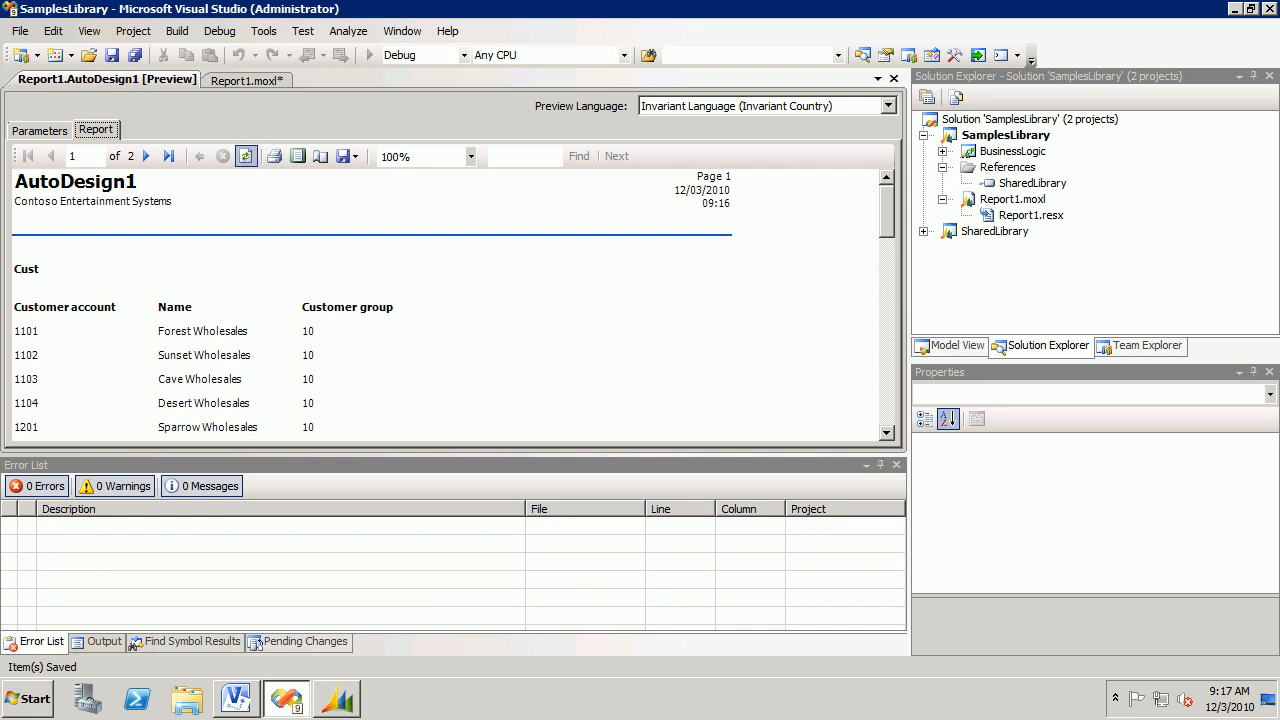
Go back to the Report1 model and expand AutoDesign1 and its CustTable to show their contents
click(246, 80)
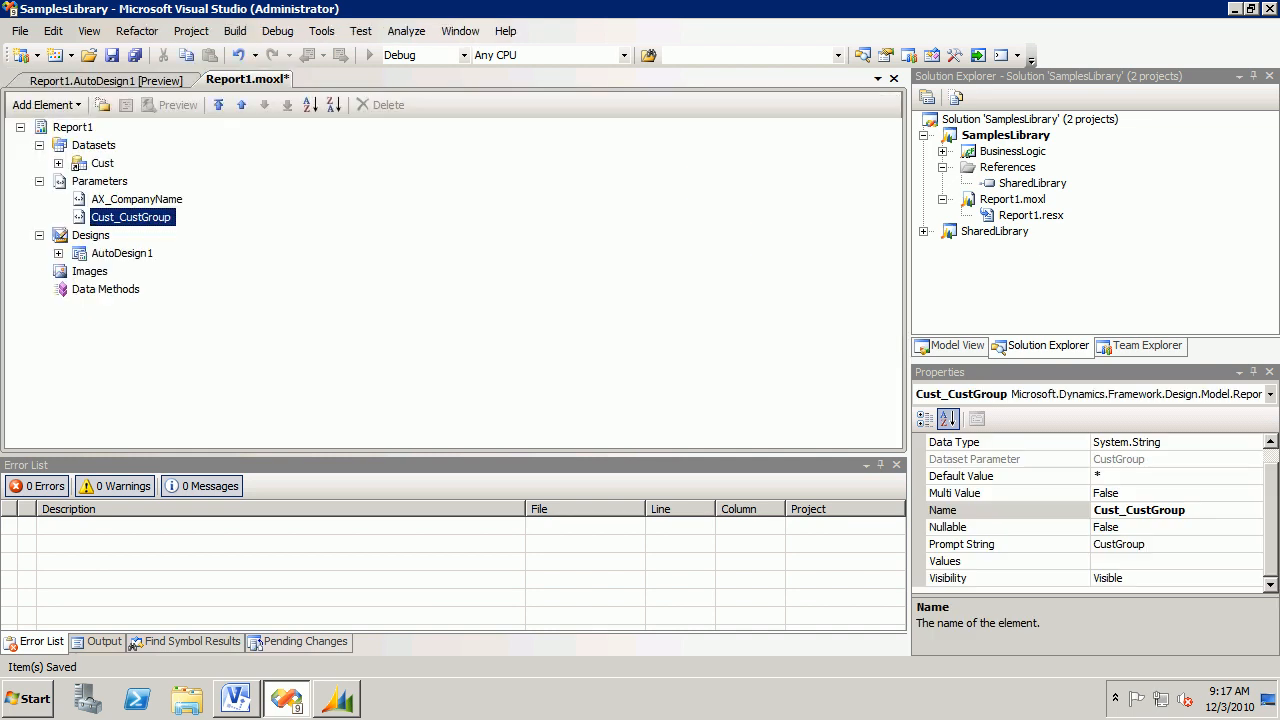
click(59, 254)
click(134, 272)
click(78, 272)
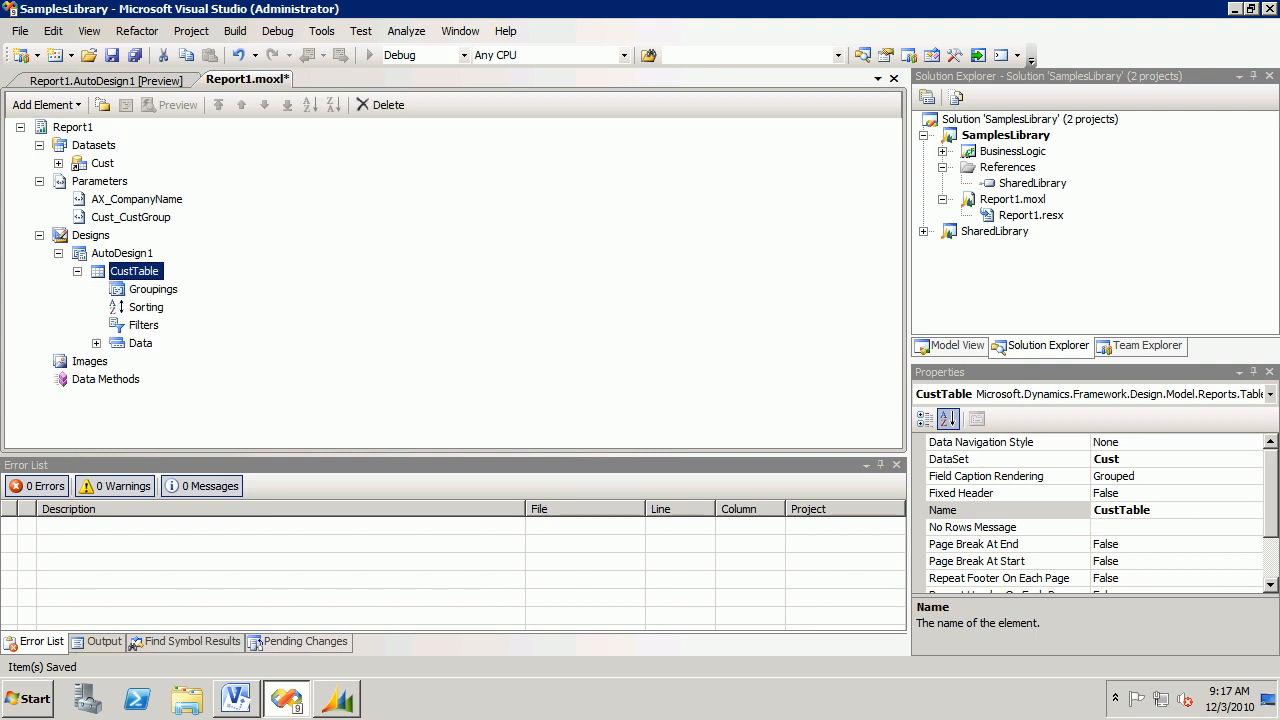
Set the Title property of AutoDesign1 to foobar and preview the report
click(122, 253)
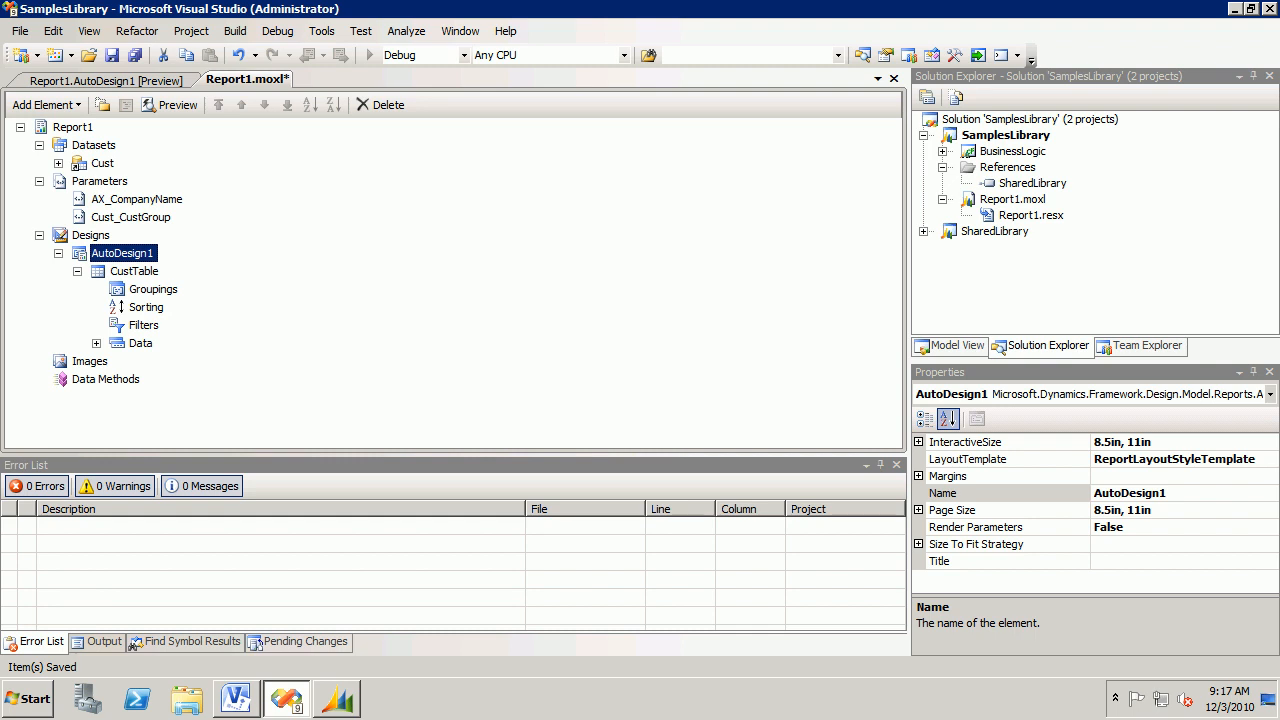
click(1150, 561)
click(100, 80)
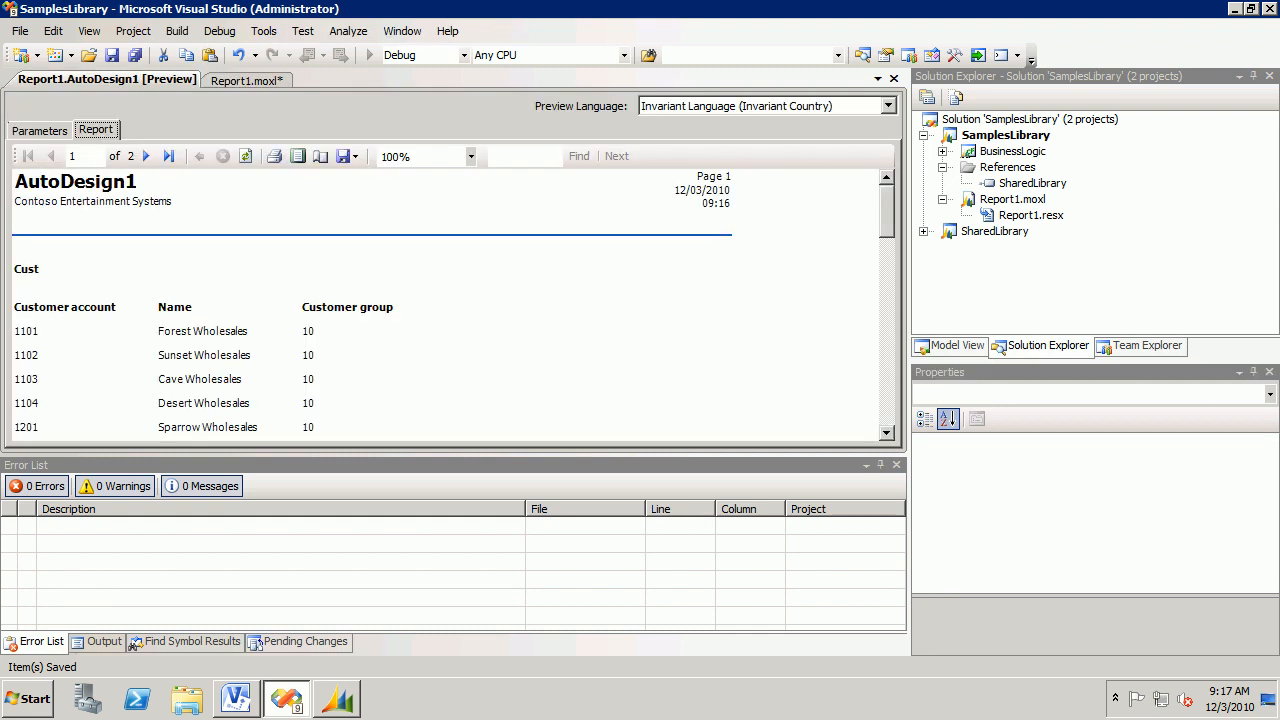
click(245, 80)
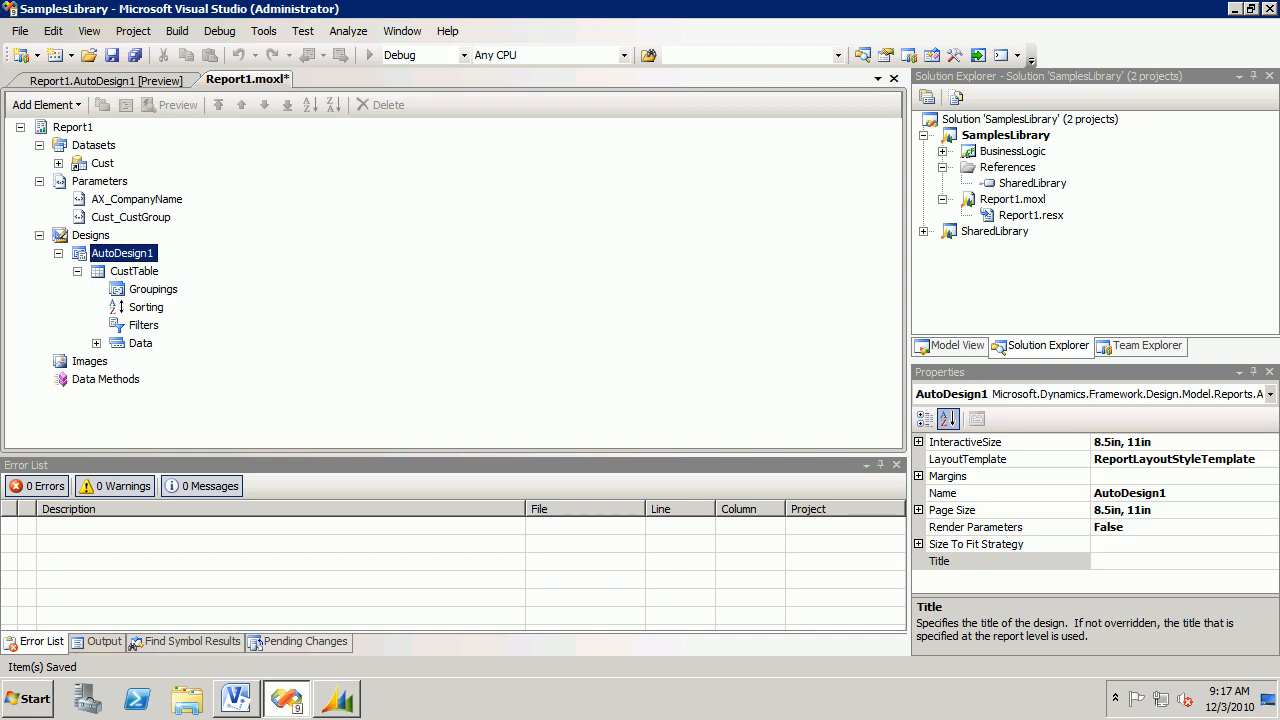
click(1150, 561)
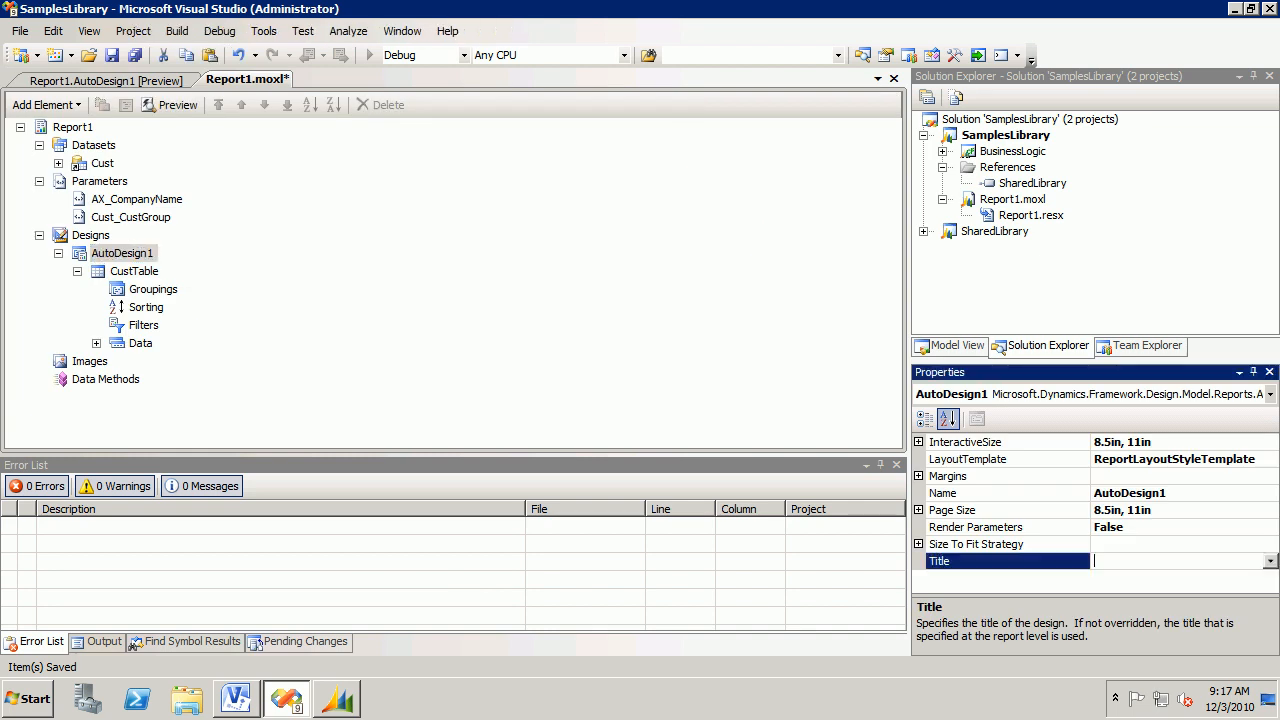
text(foobar)
key(Return)
click(105, 80)
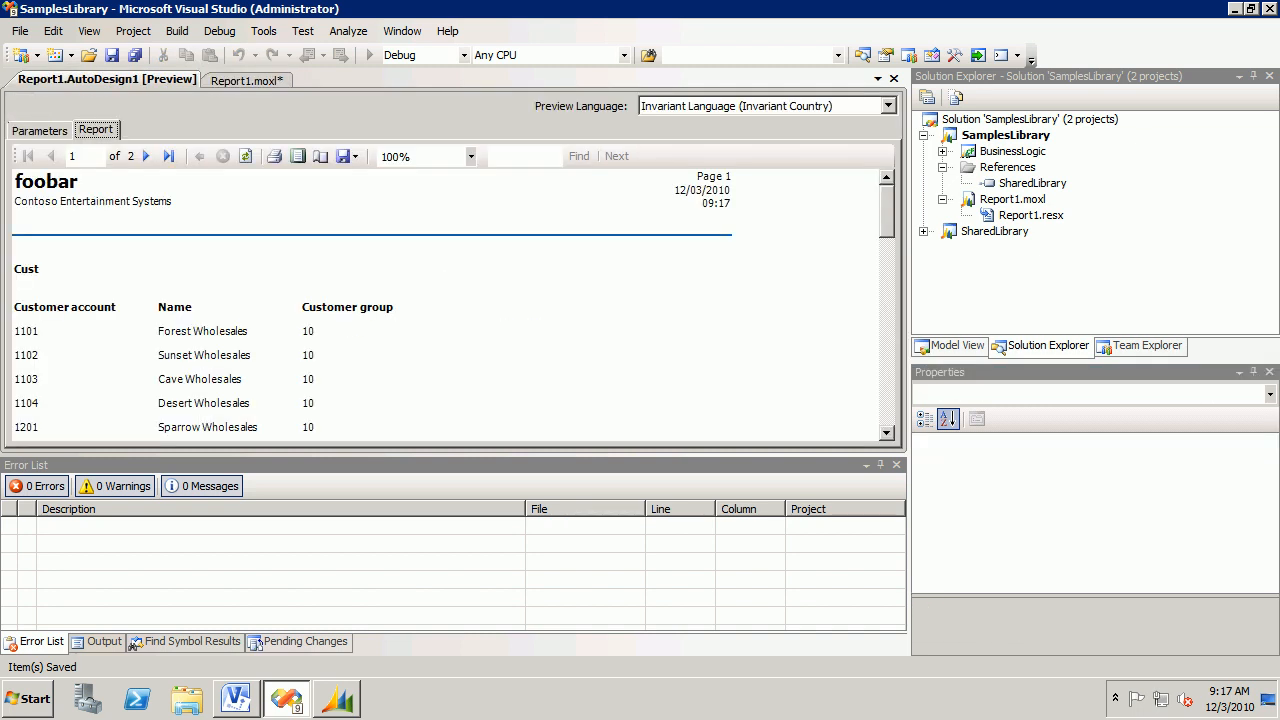
Replace AutoDesign1's title with the expression ="foo" + "bar" and preview the report
click(245, 80)
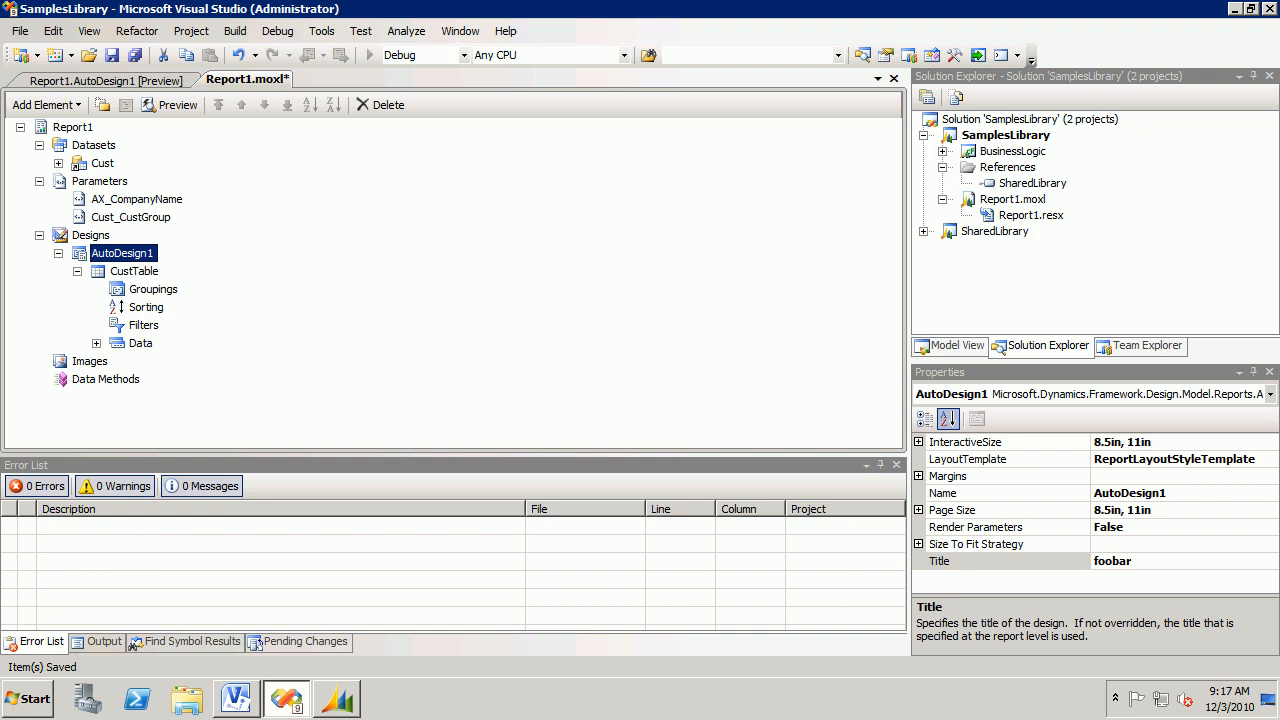
double_click(1112, 561)
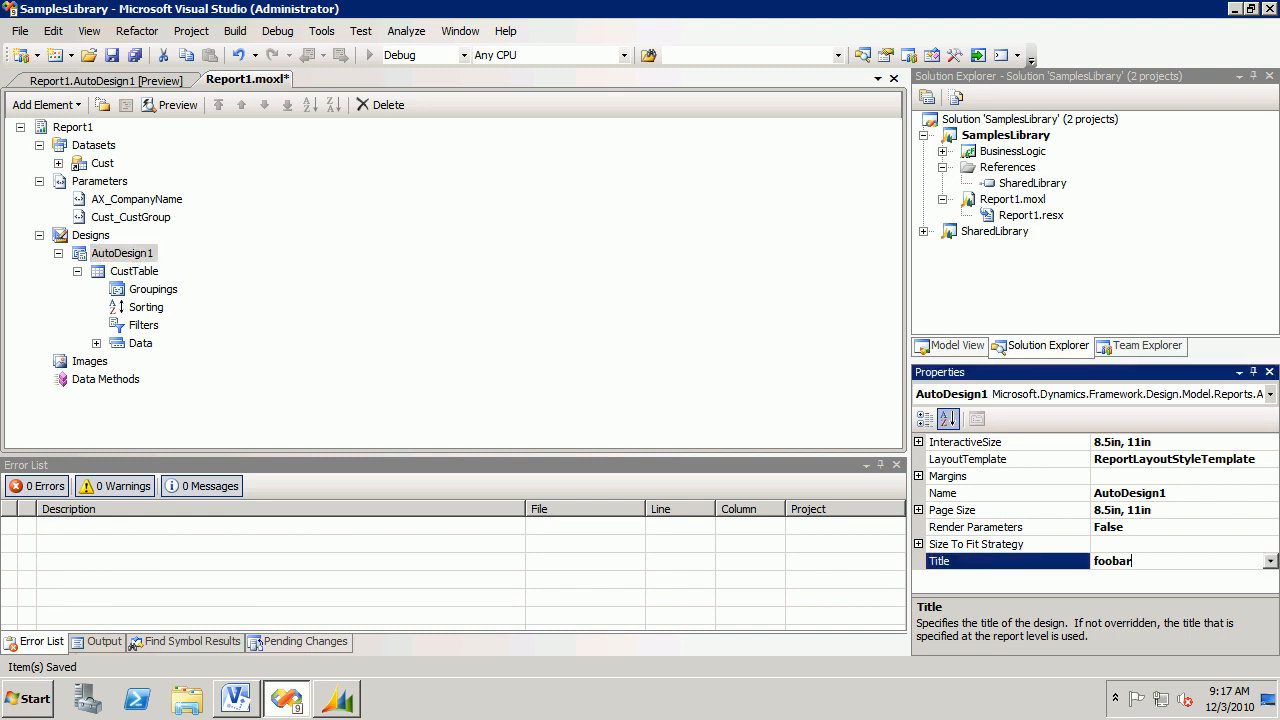
click(1133, 561)
drag(1133, 561, 1093, 561)
click(1133, 561)
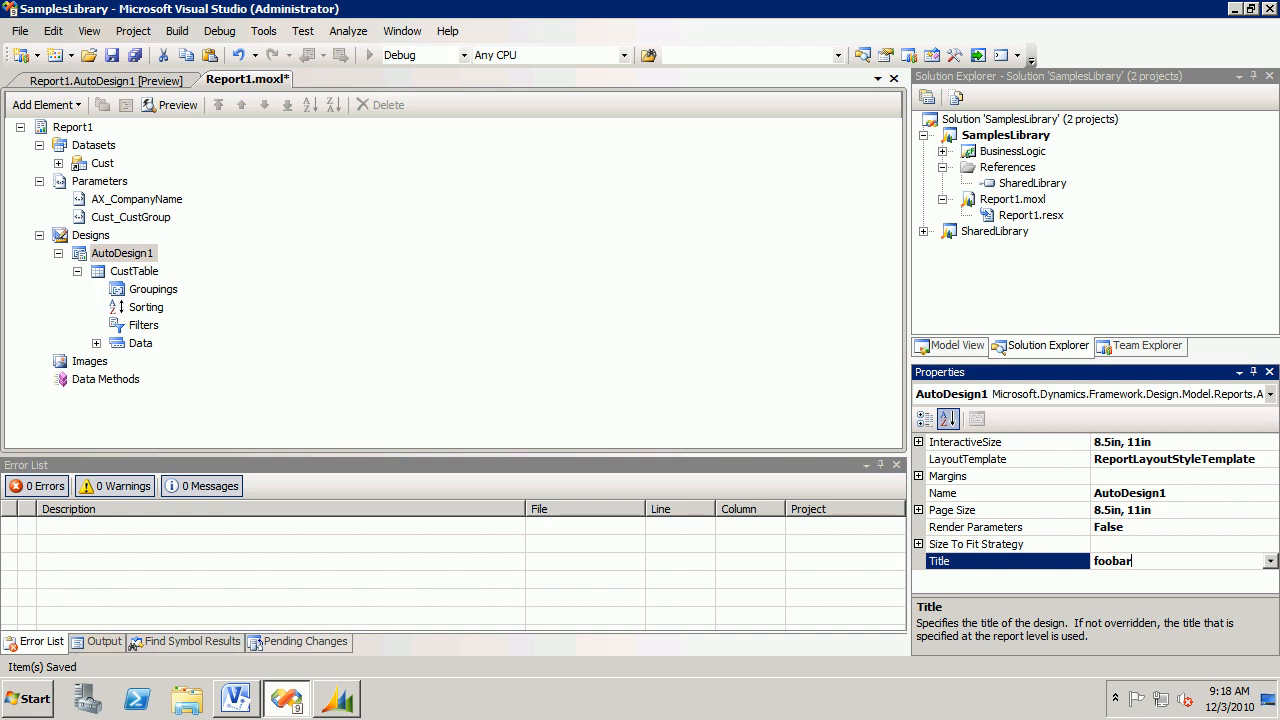
key(Return)
text(="foo" + "bar")
right_click(136, 254)
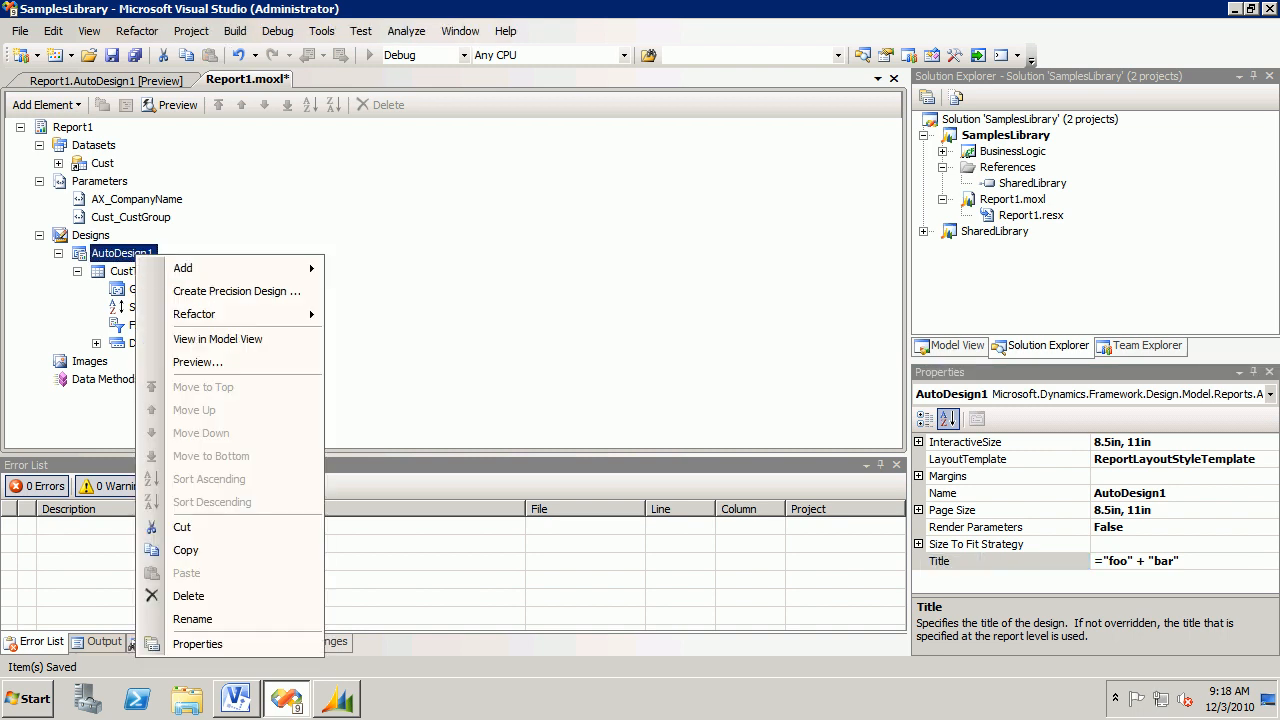
click(108, 81)
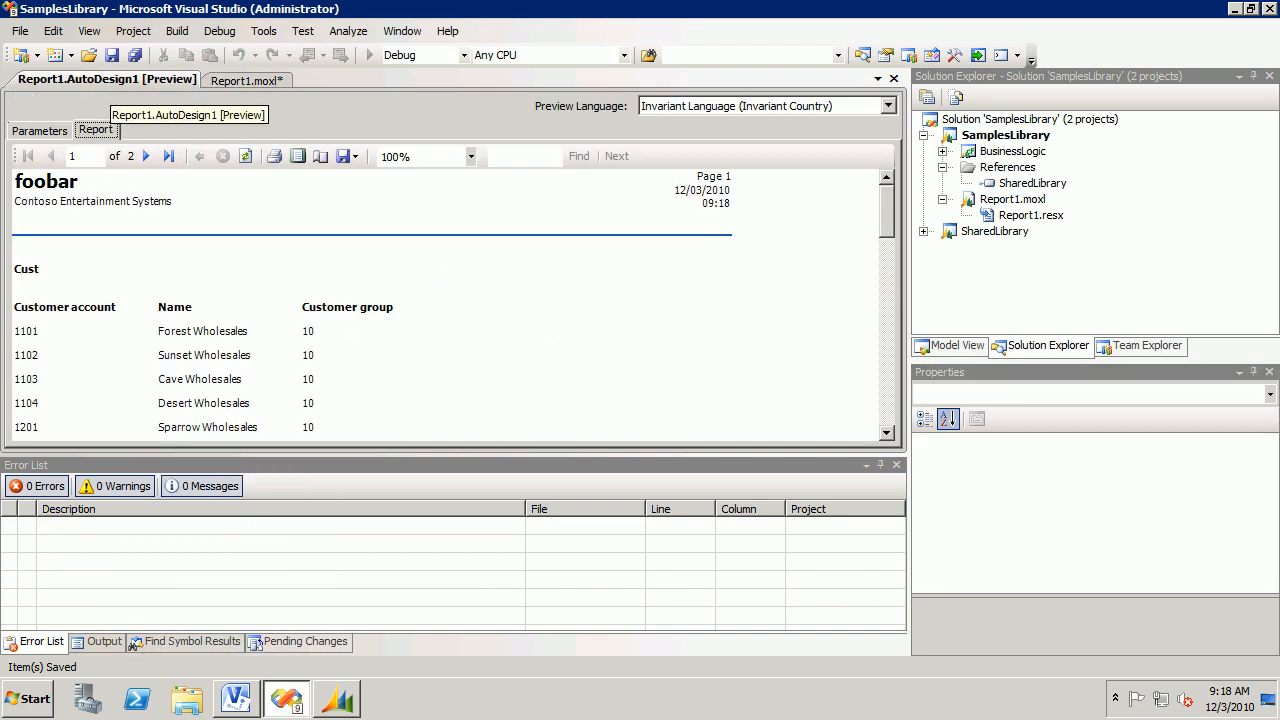
Change AutoDesign1's title expression to ="bar" + "foo" and preview the report
click(246, 80)
click(1128, 561)
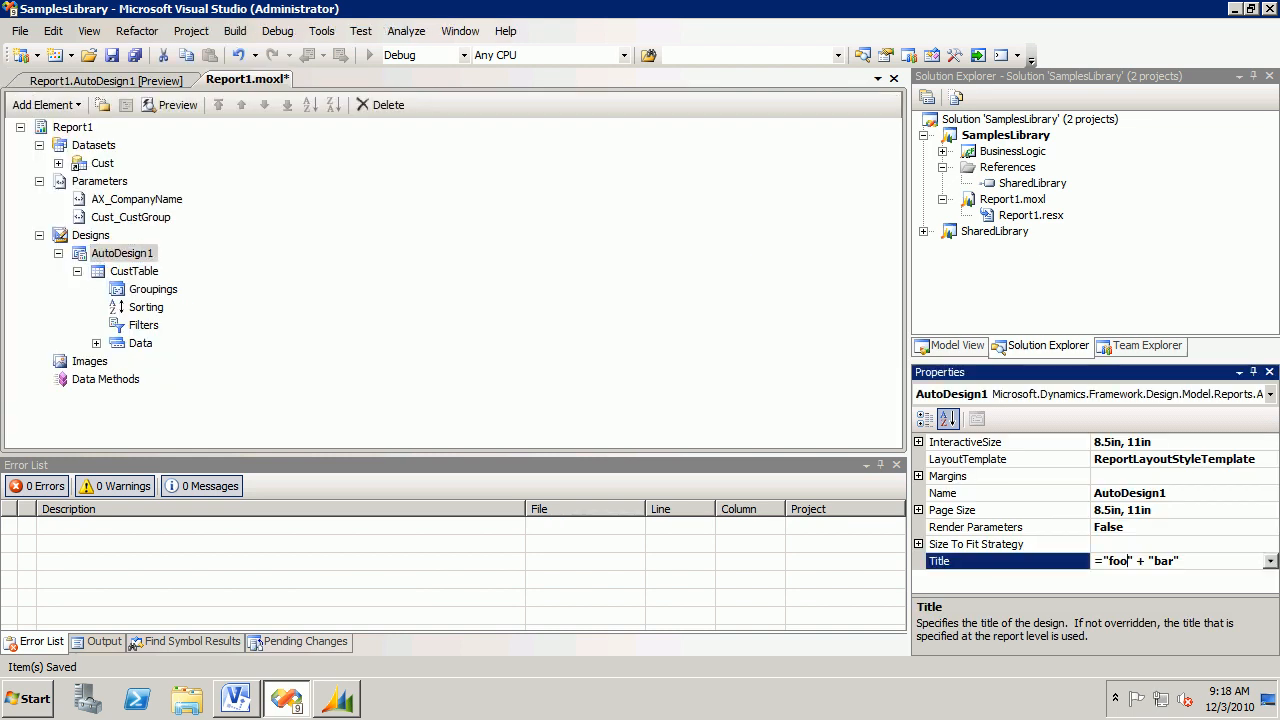
key(shift+Home)
text(bar)
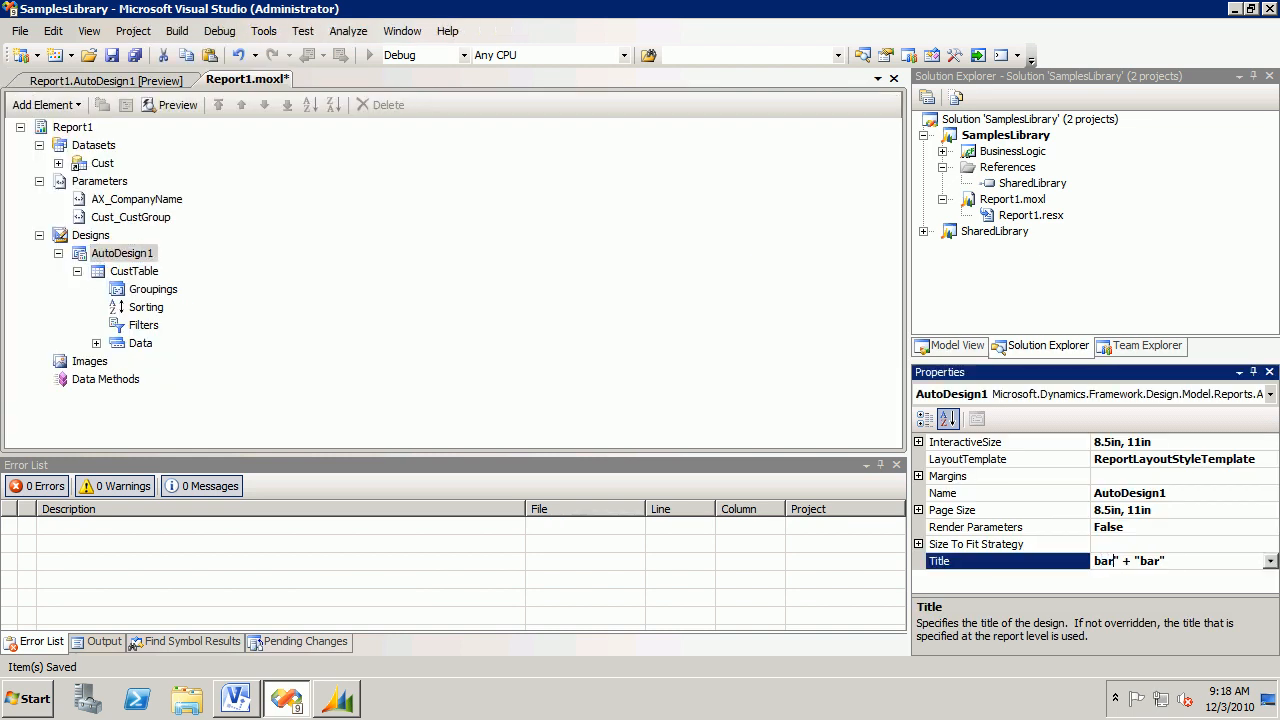
text(=")
key(shift+End)
key(shift+Left)
text(foo)
click(112, 81)
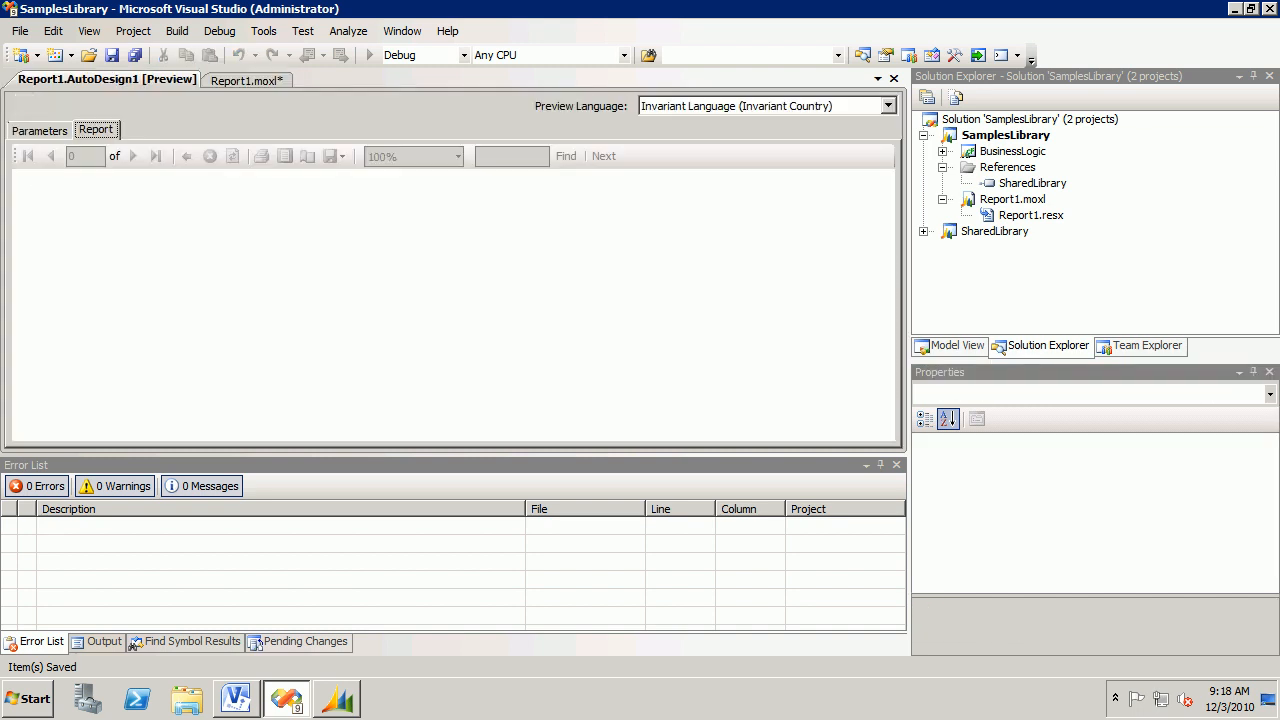
Open AutoDesign1's title in the expression editor and replace the expression with FOOBAR
click(246, 81)
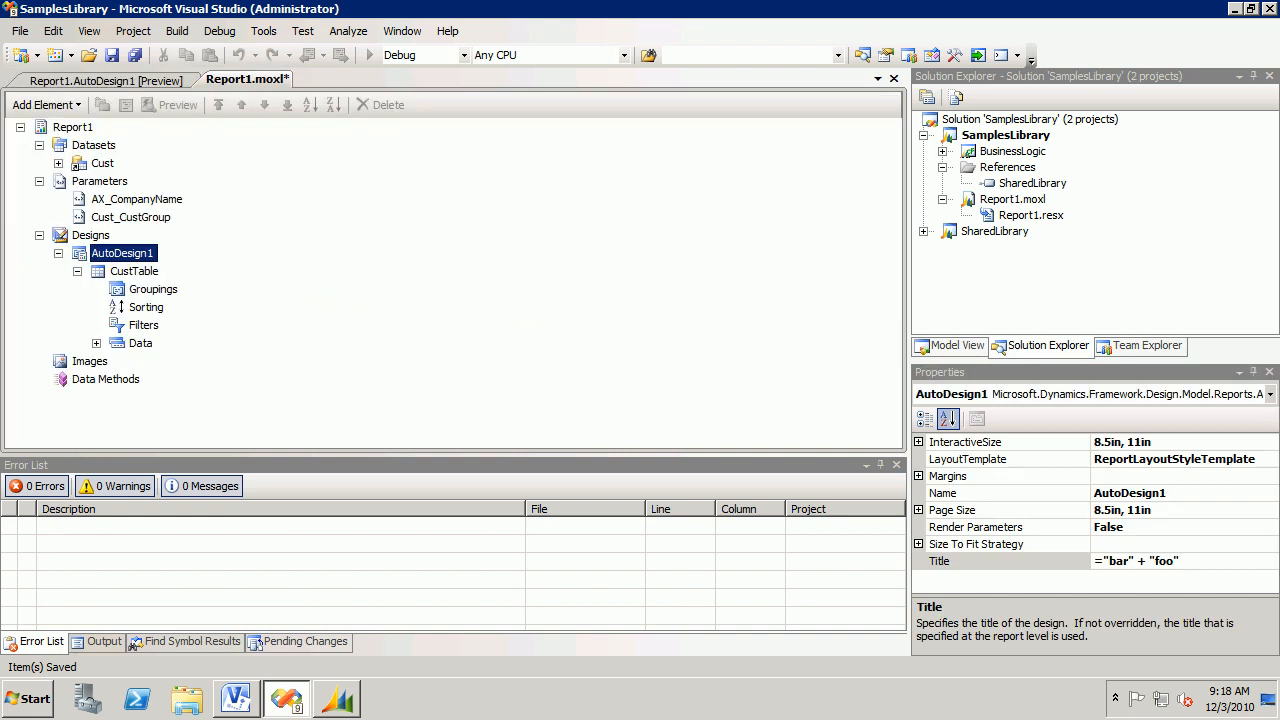
click(1182, 561)
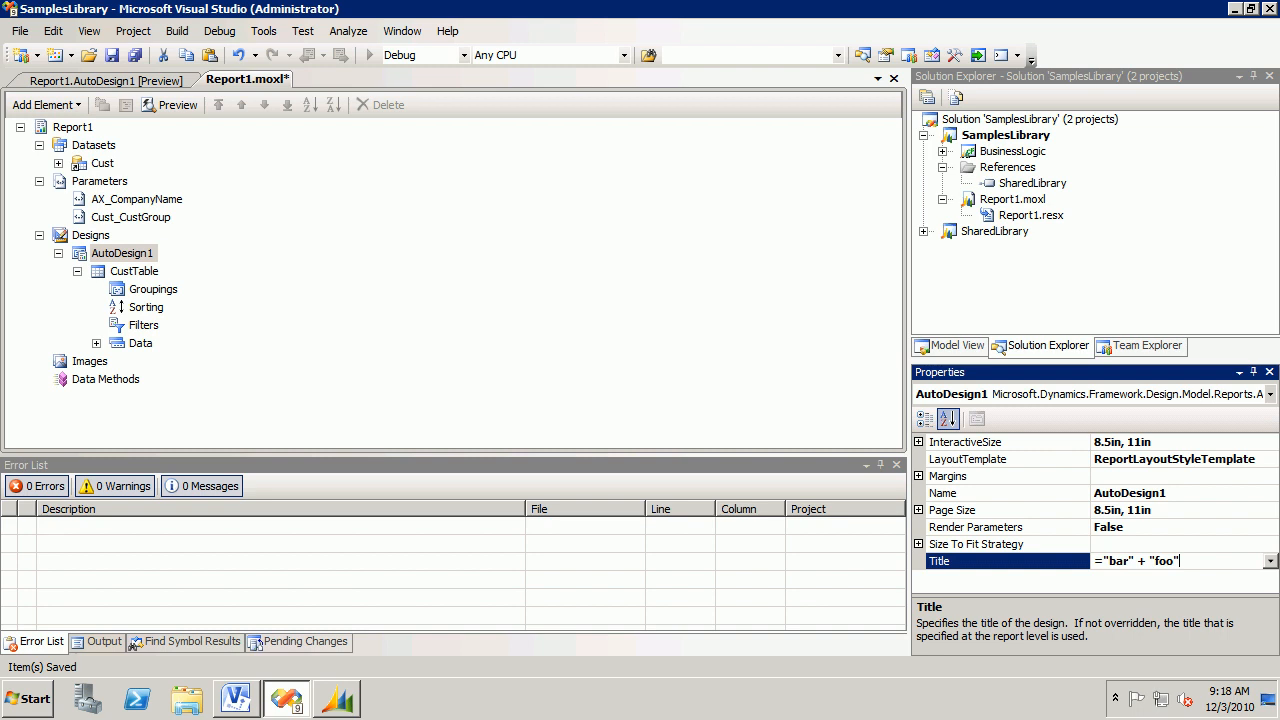
key(alt+Down)
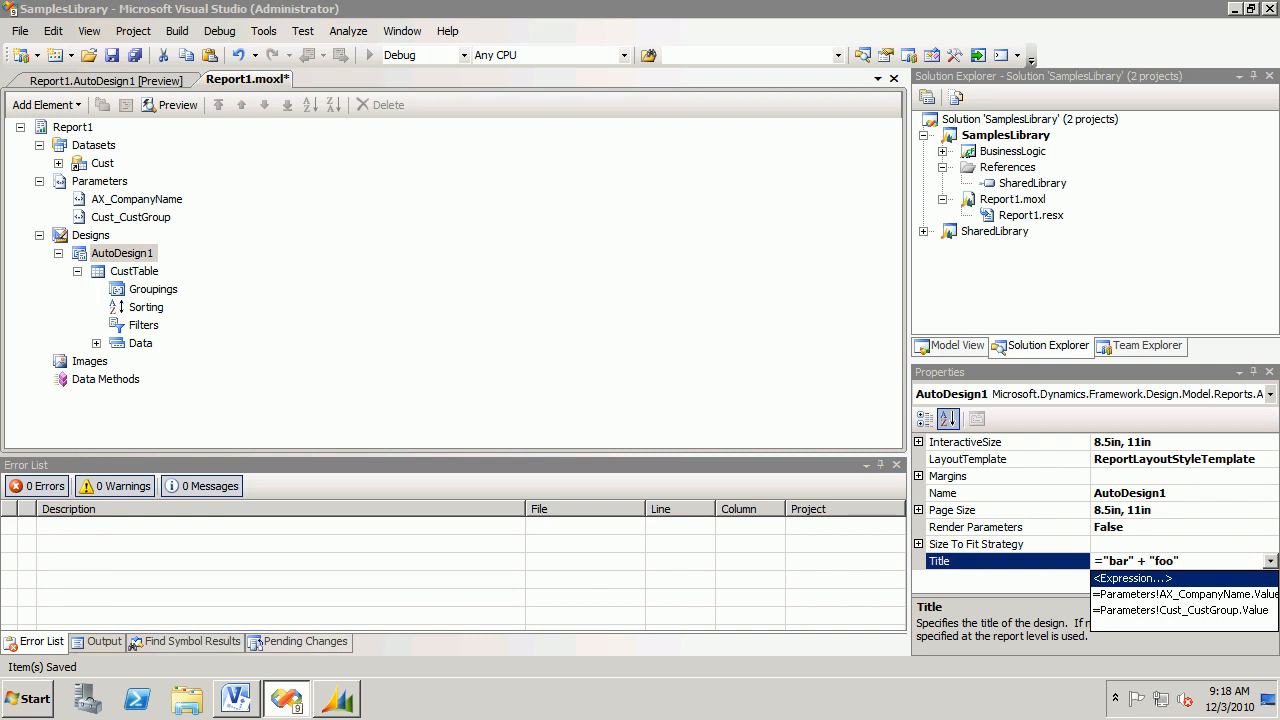
key(Return)
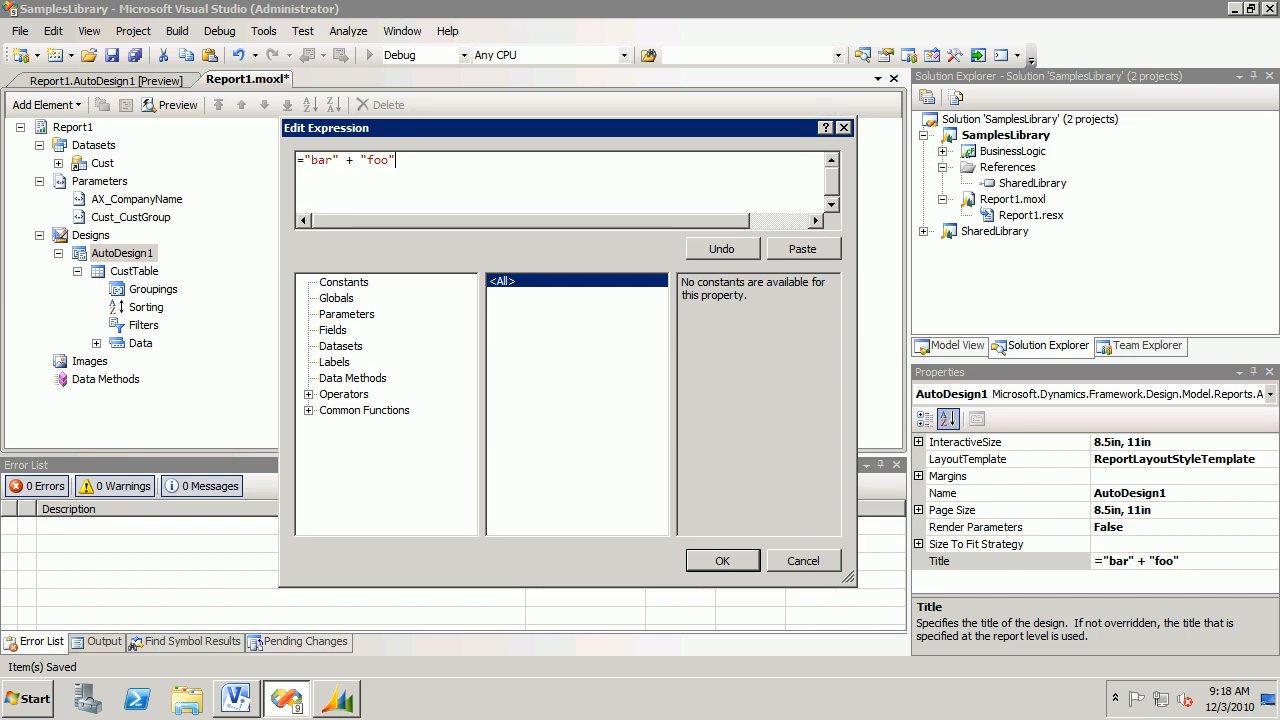
drag(396, 160, 297, 160)
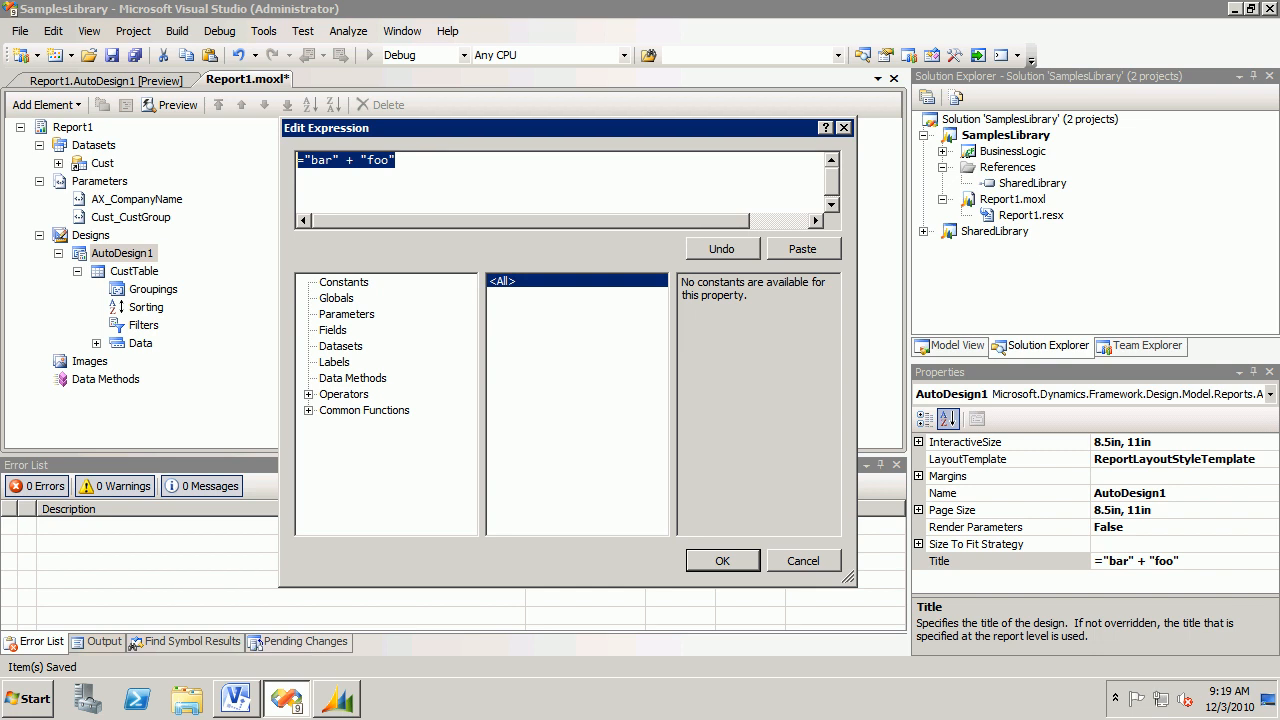
text(FOO)
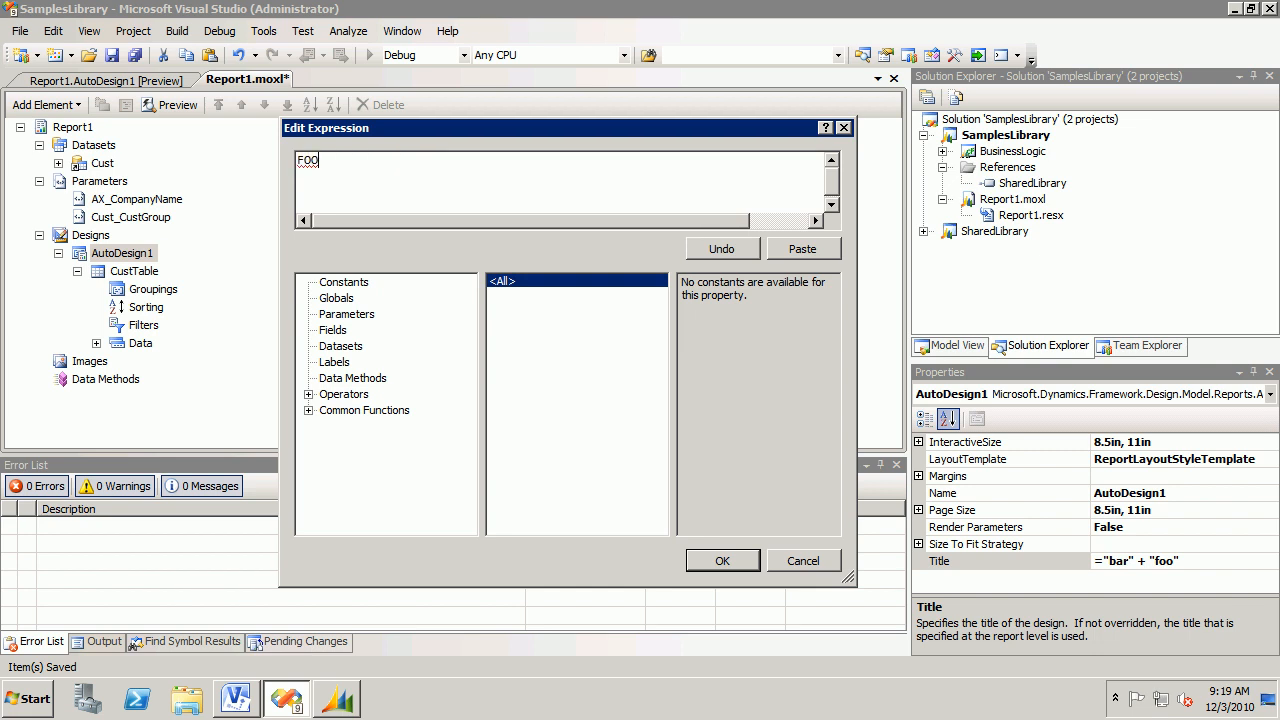
text(BAR)
key(Return)
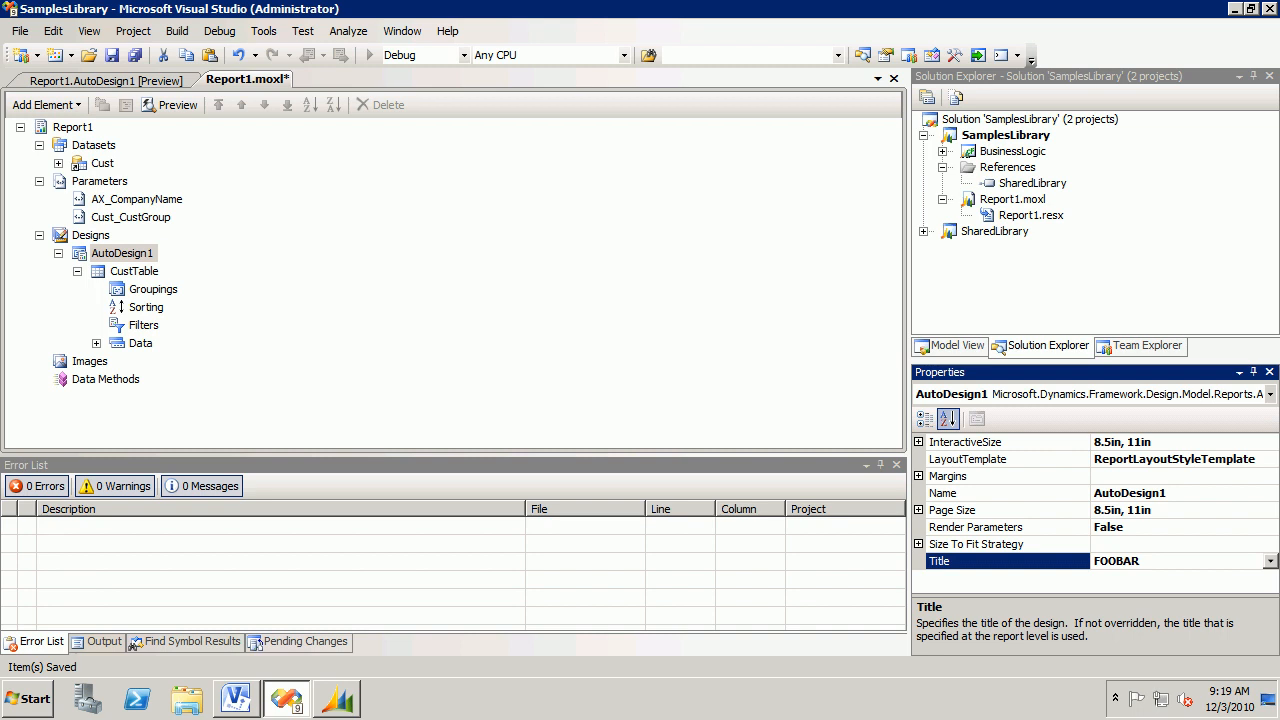
Check how AutoDesign1's literal title renders in the report preview
click(107, 80)
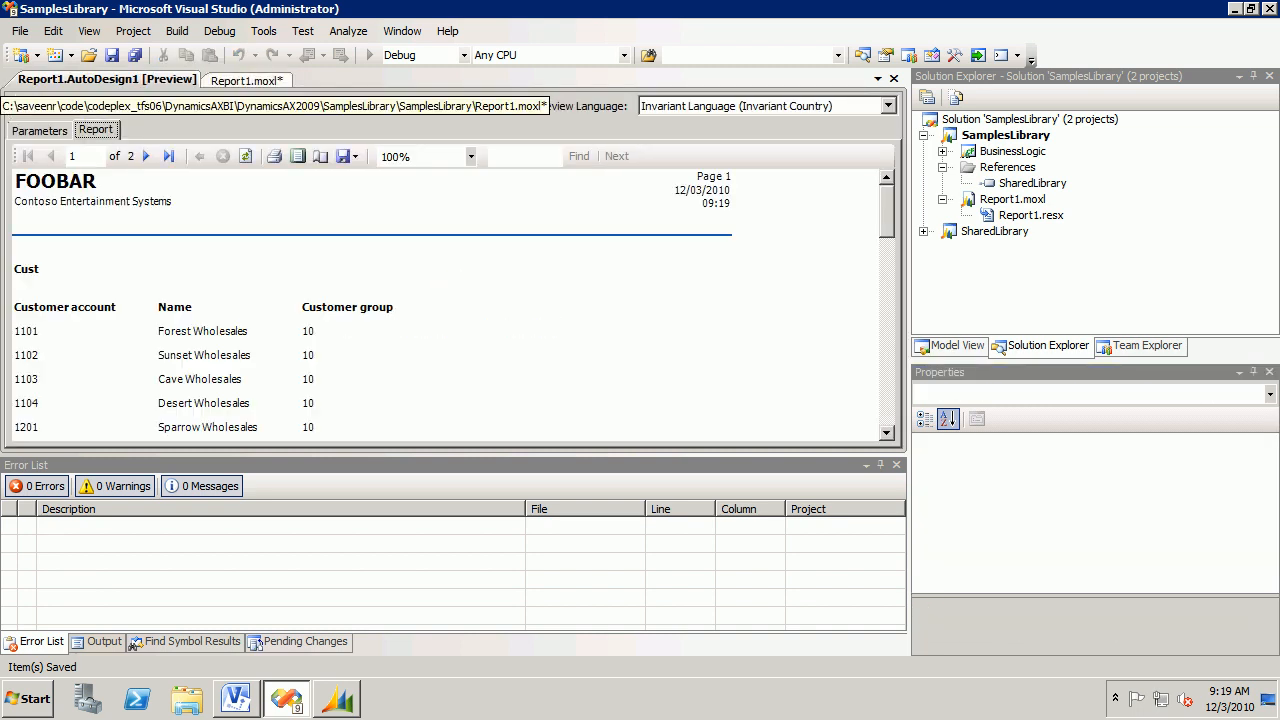
click(245, 80)
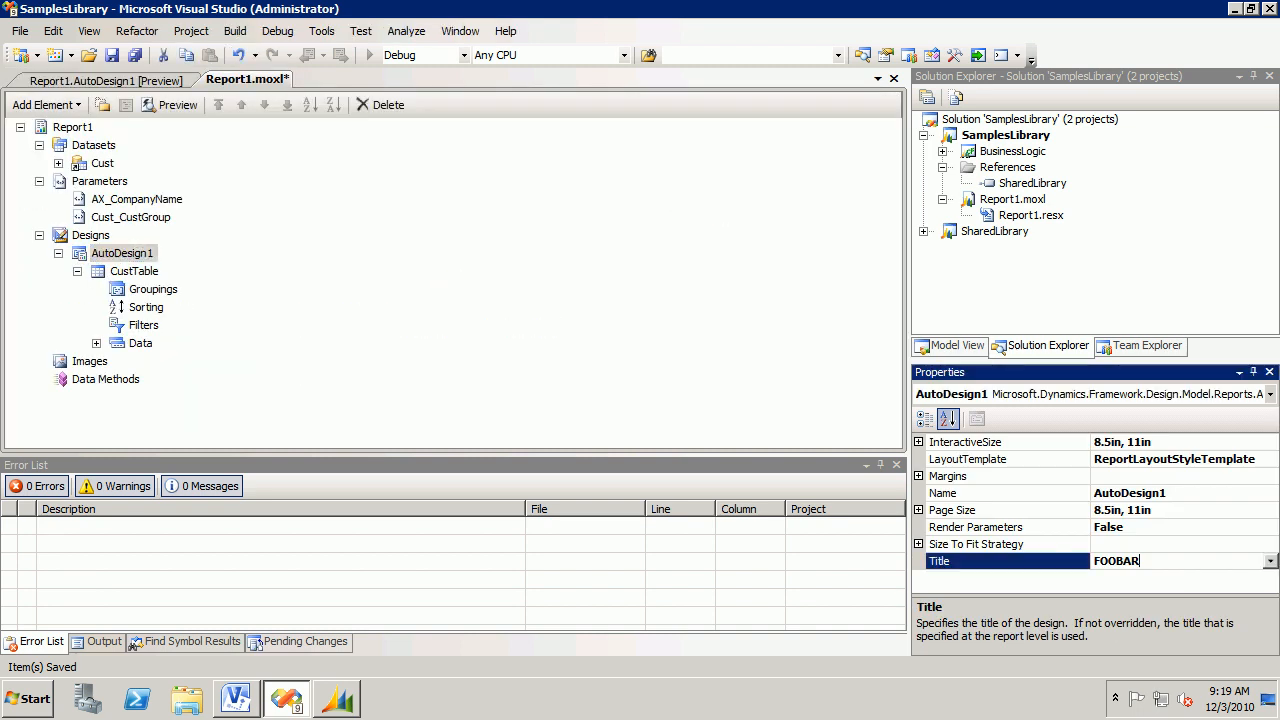
Replace AutoDesign1's title in the expression editor with =UCase( "foo bar" ), taking UCase from the common text functions
click(1270, 561)
click(1160, 577)
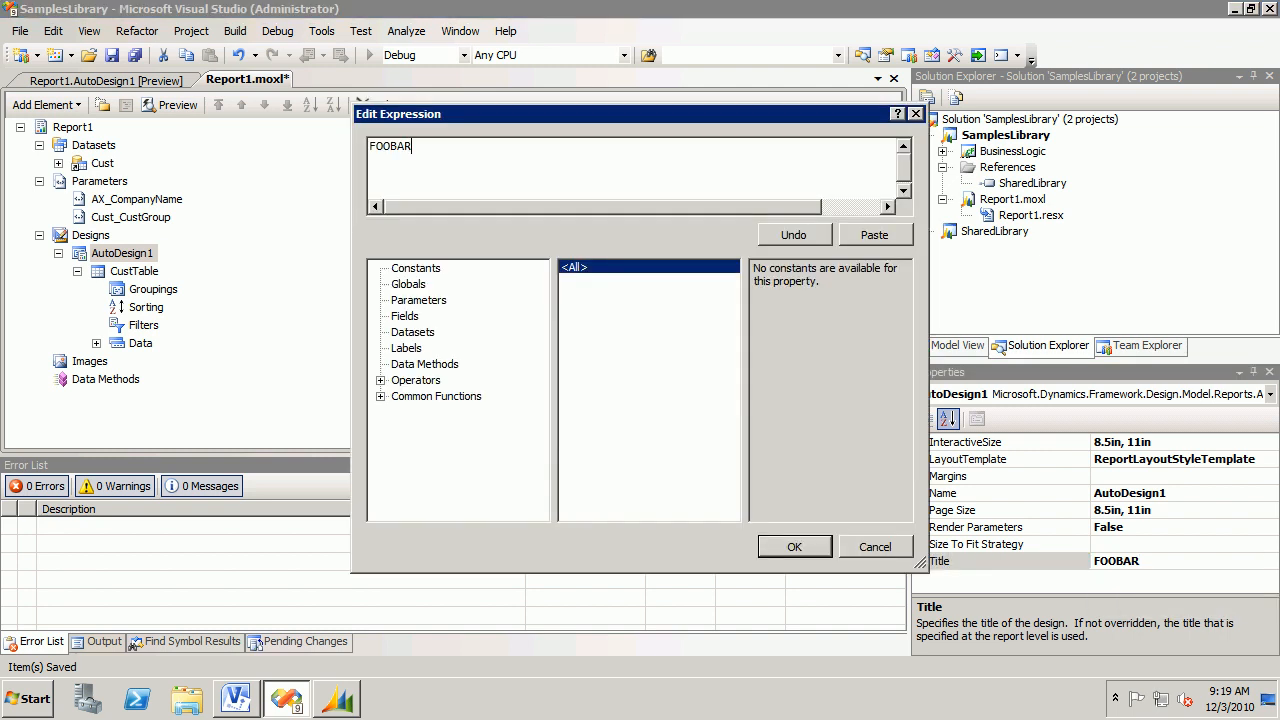
key(ctrl+a)
text(=)
click(380, 396)
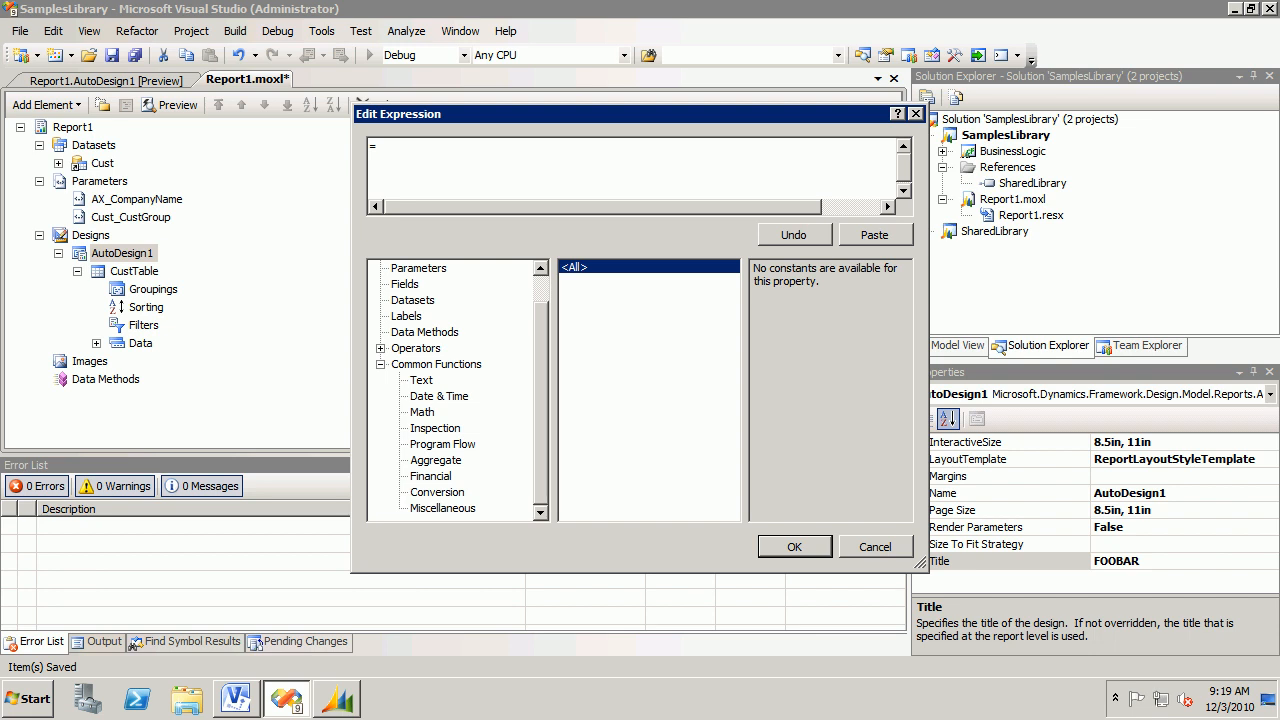
click(421, 380)
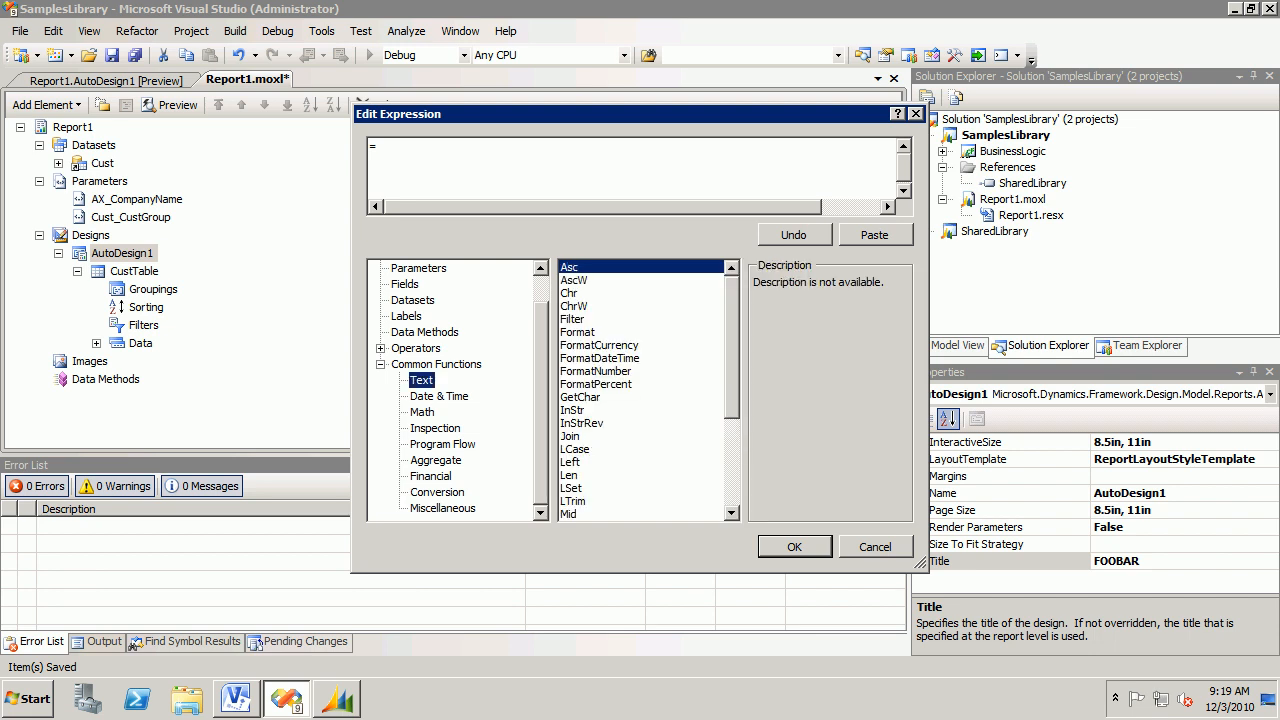
scroll(645, 390, down, 4)
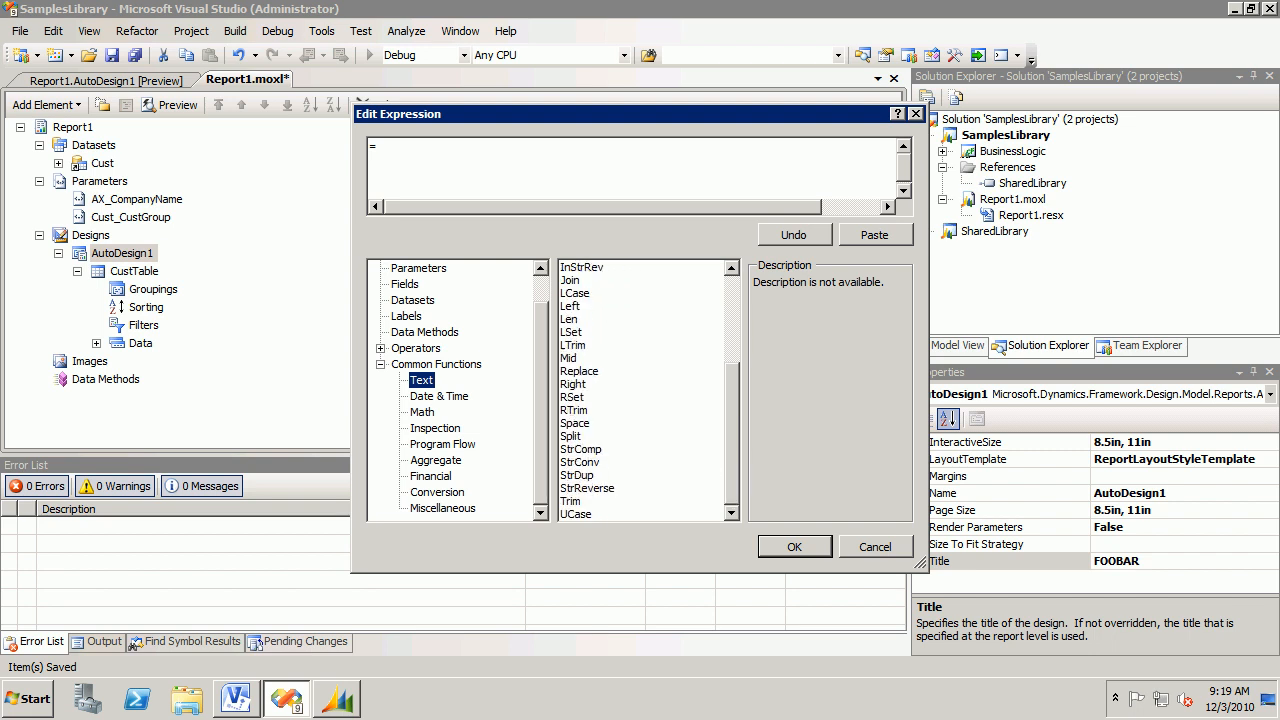
double_click(576, 514)
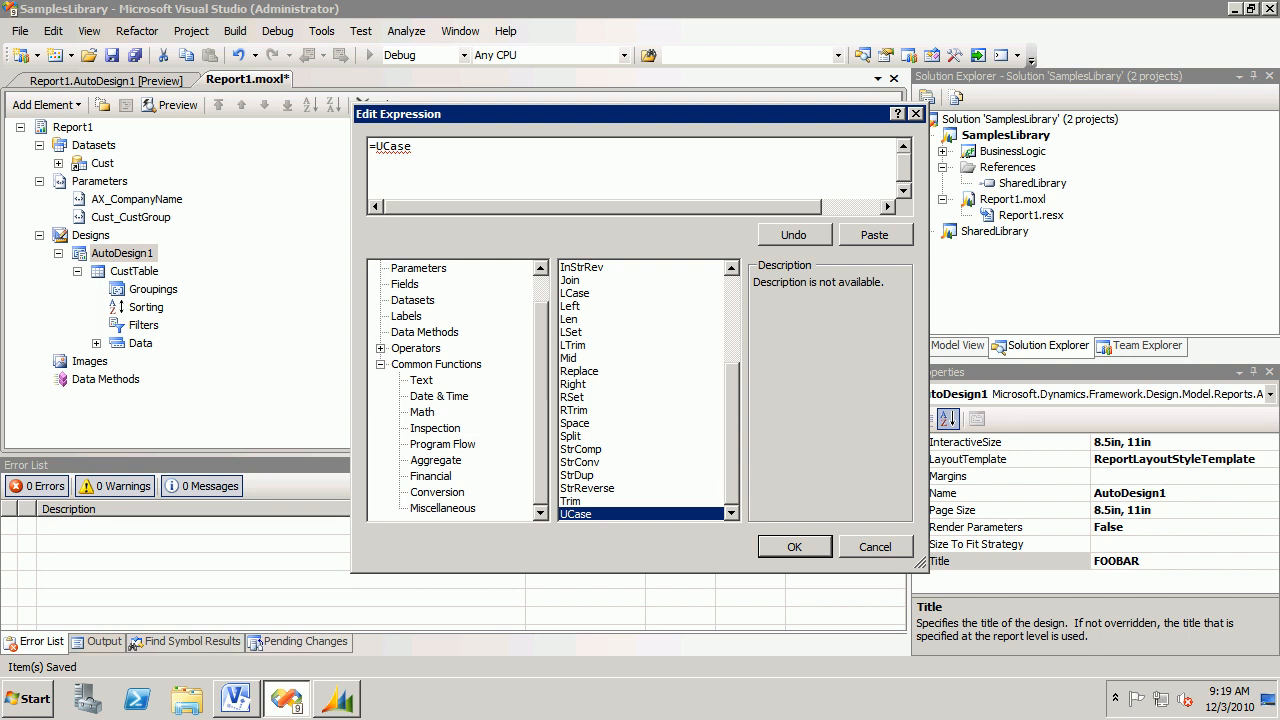
text(()
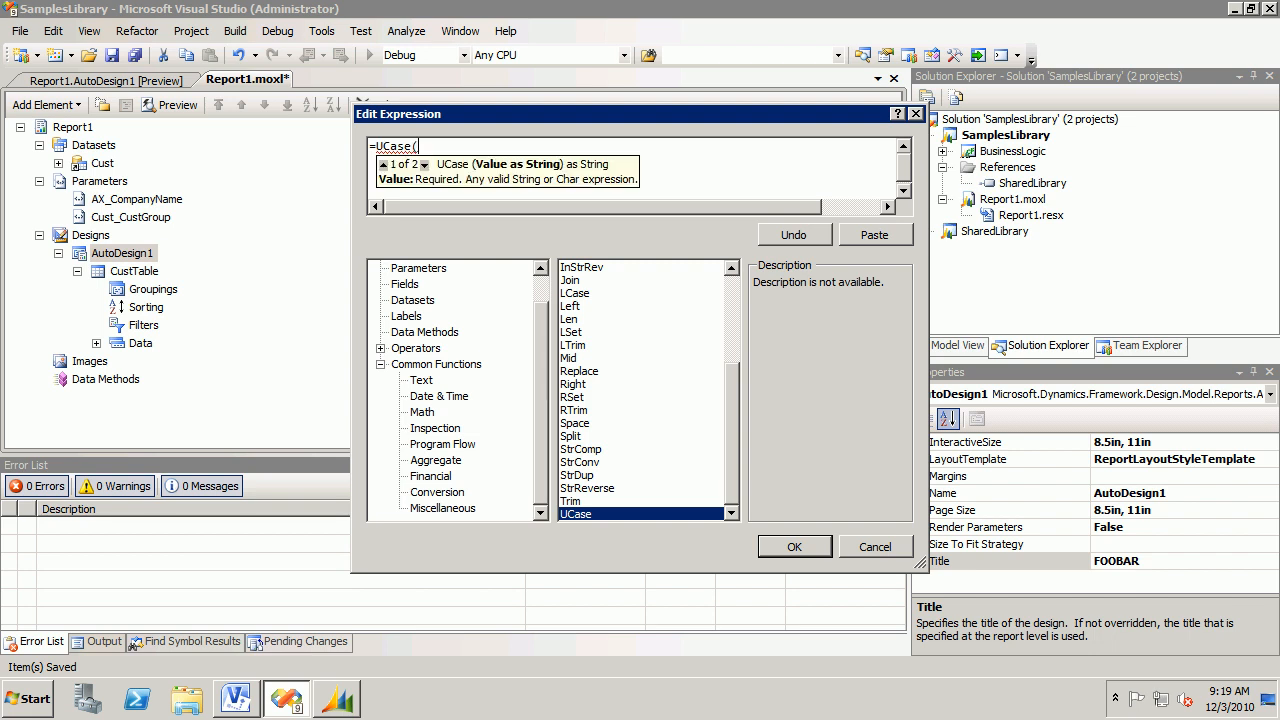
text( "foo bar)
text(" ))
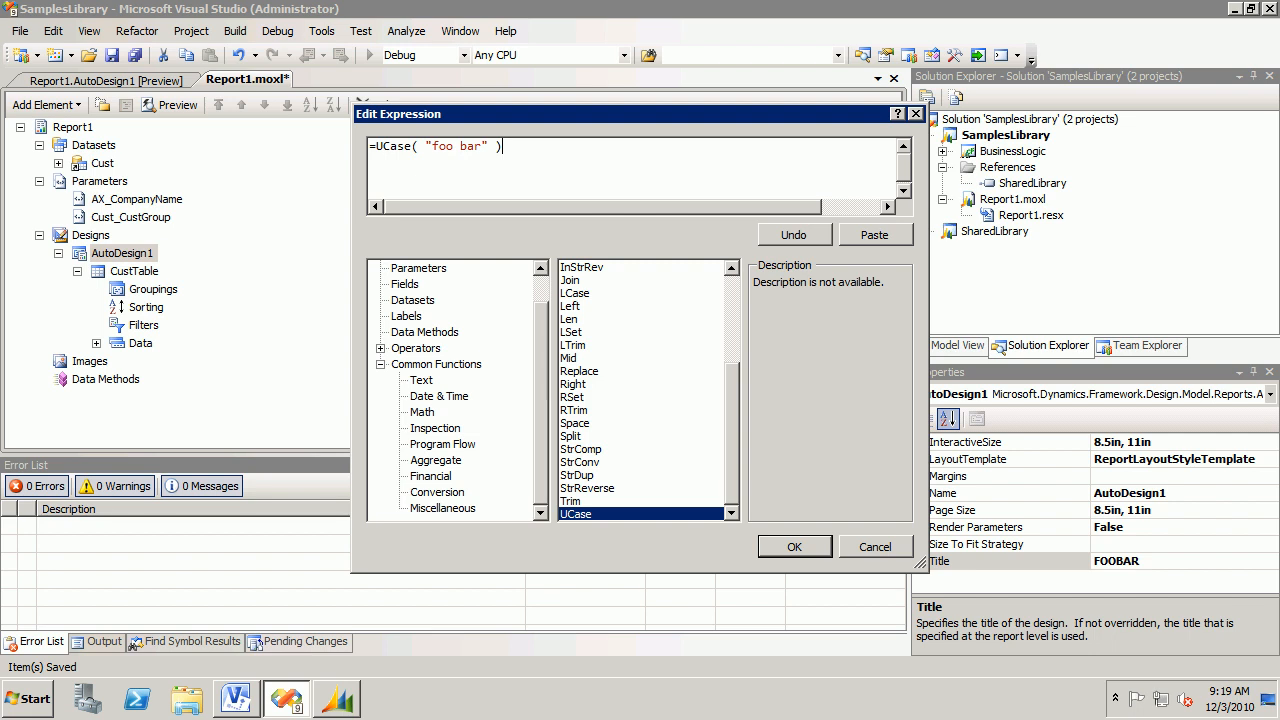
key(Return)
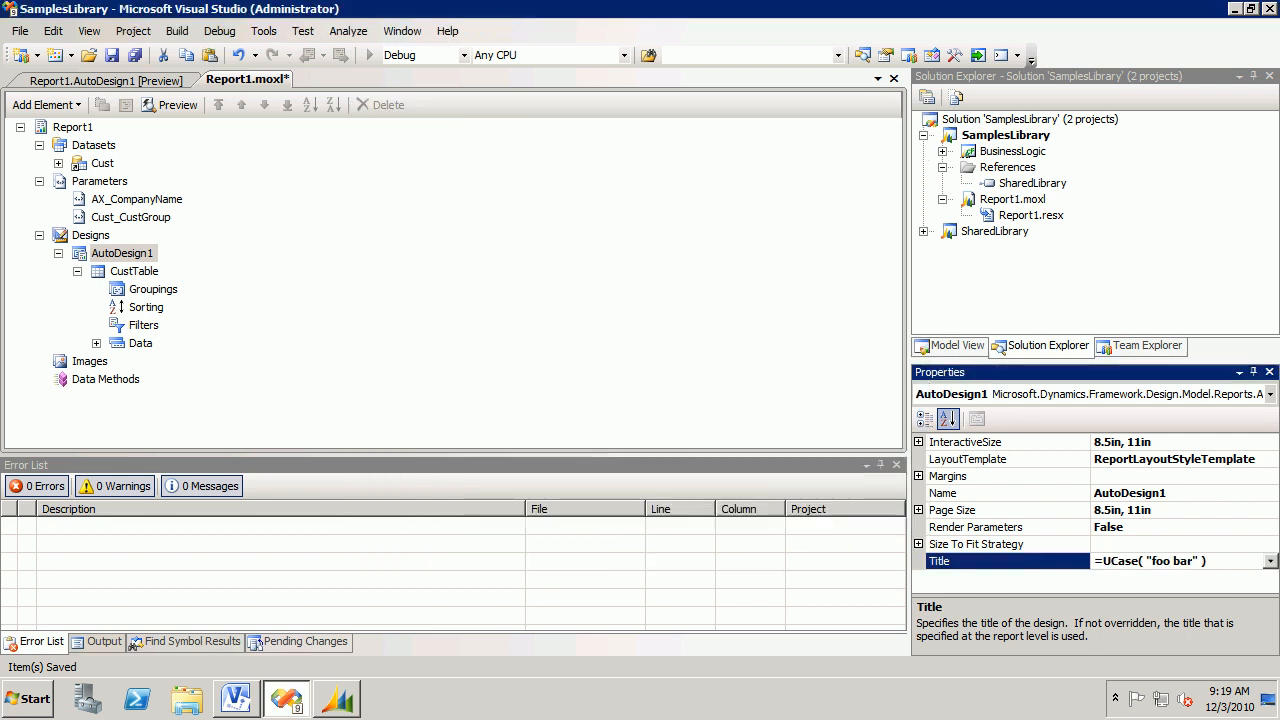
Preview the report with the UCase title expression and return to the report model
click(172, 104)
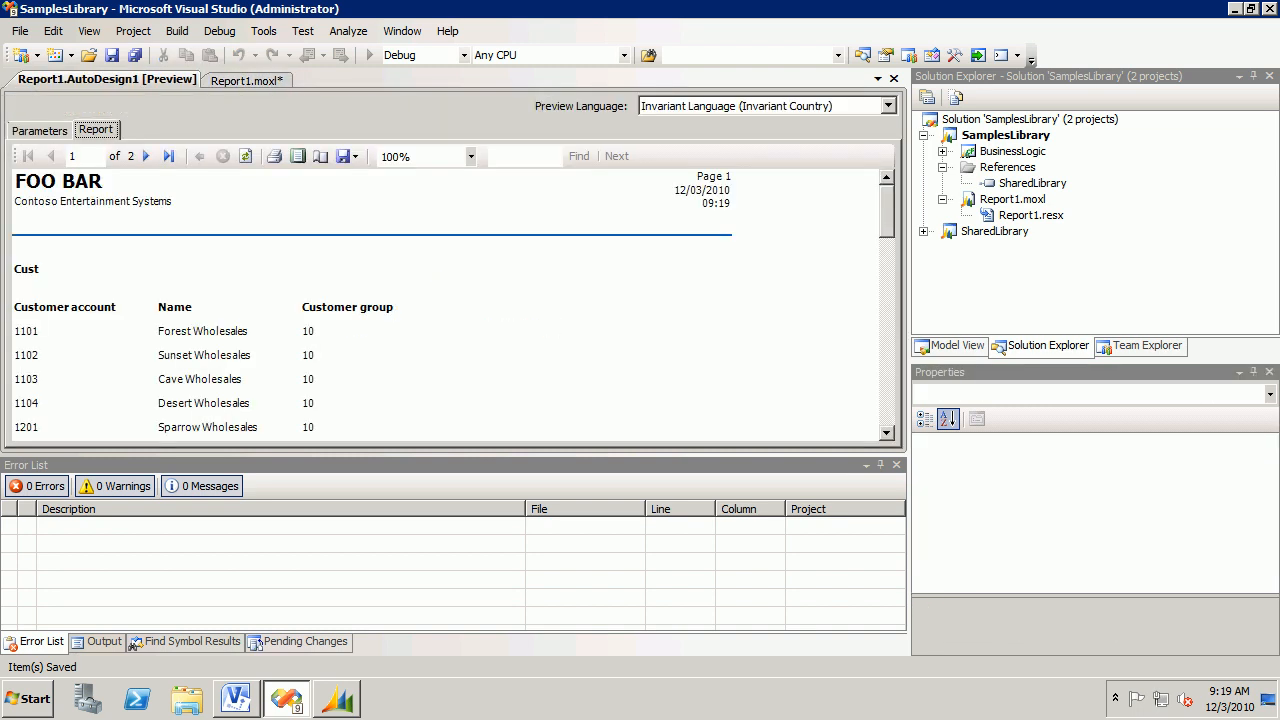
click(246, 80)
click(172, 104)
click(246, 80)
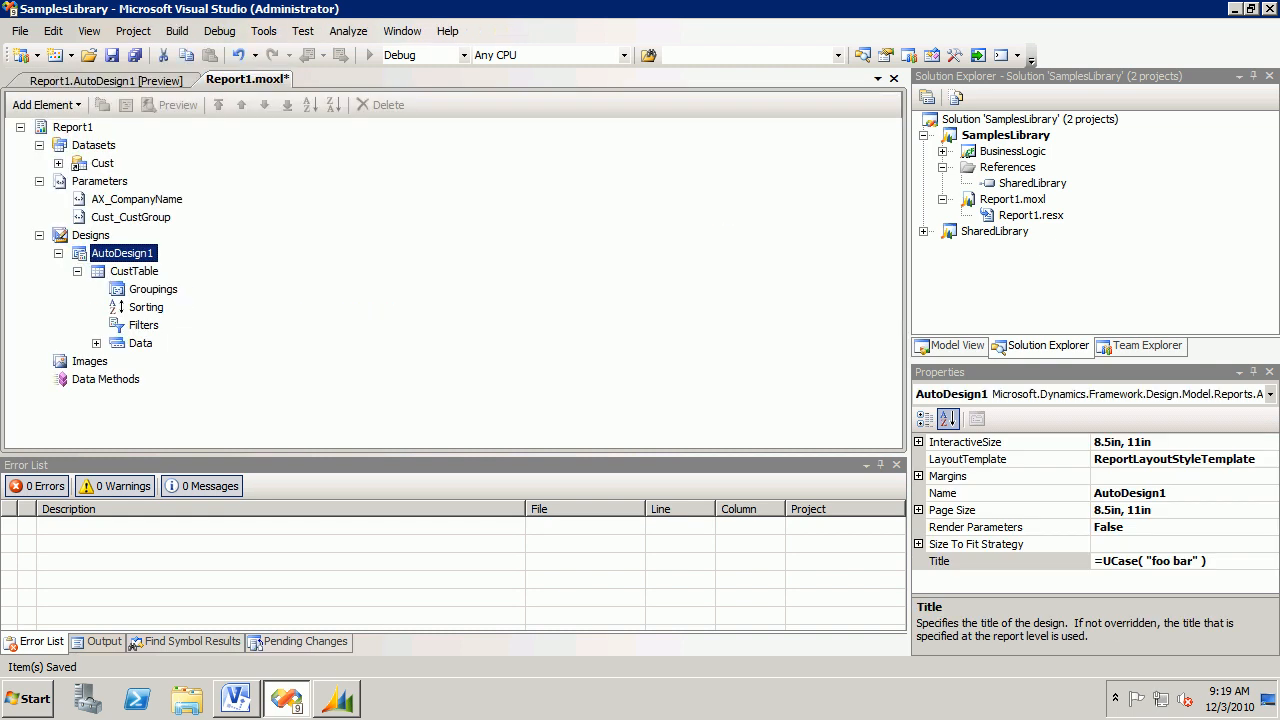
Look at the available values of AutoDesign1's Render Parameters property without changing it
click(1210, 561)
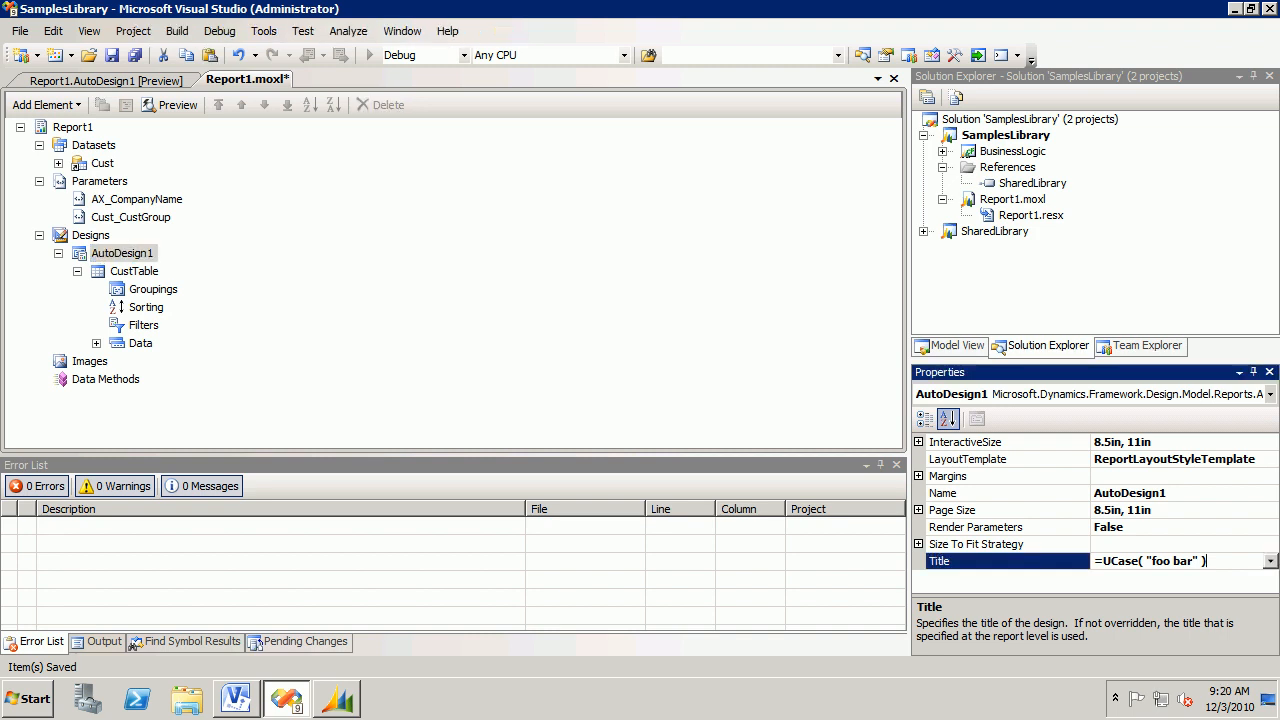
key(Up)
key(Up)
key(Down)
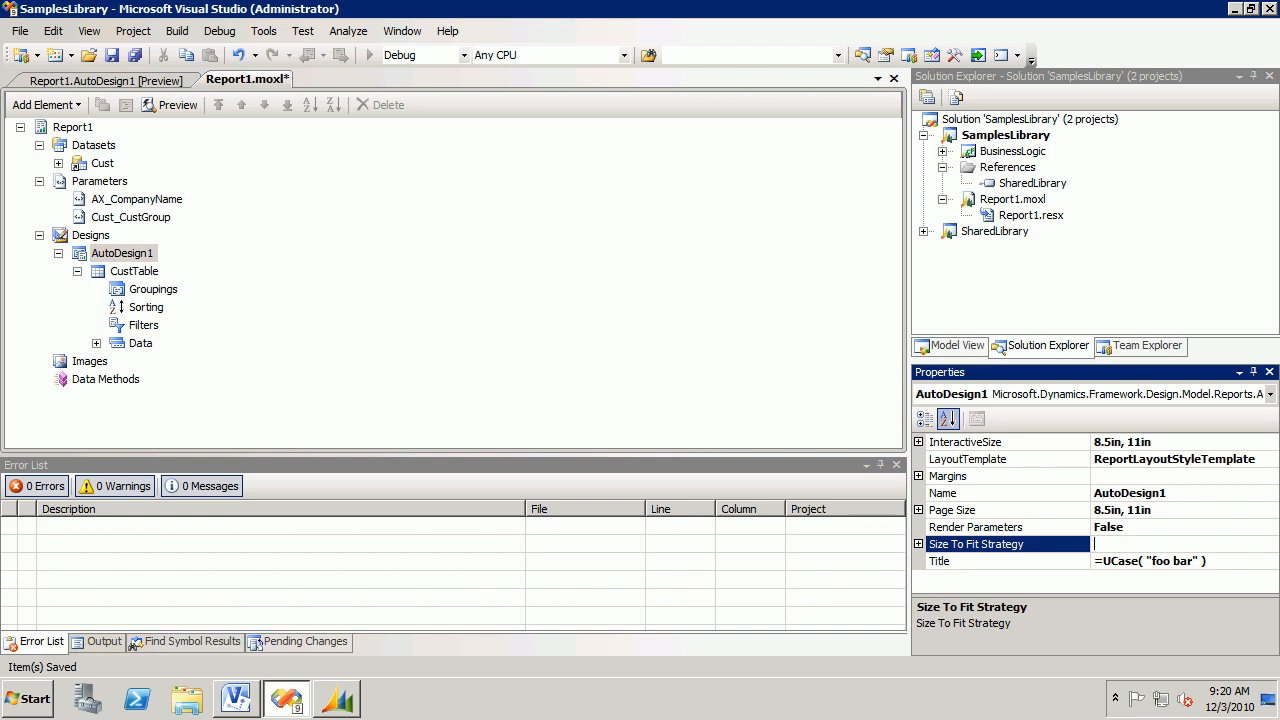
key(Up)
key(alt+Down)
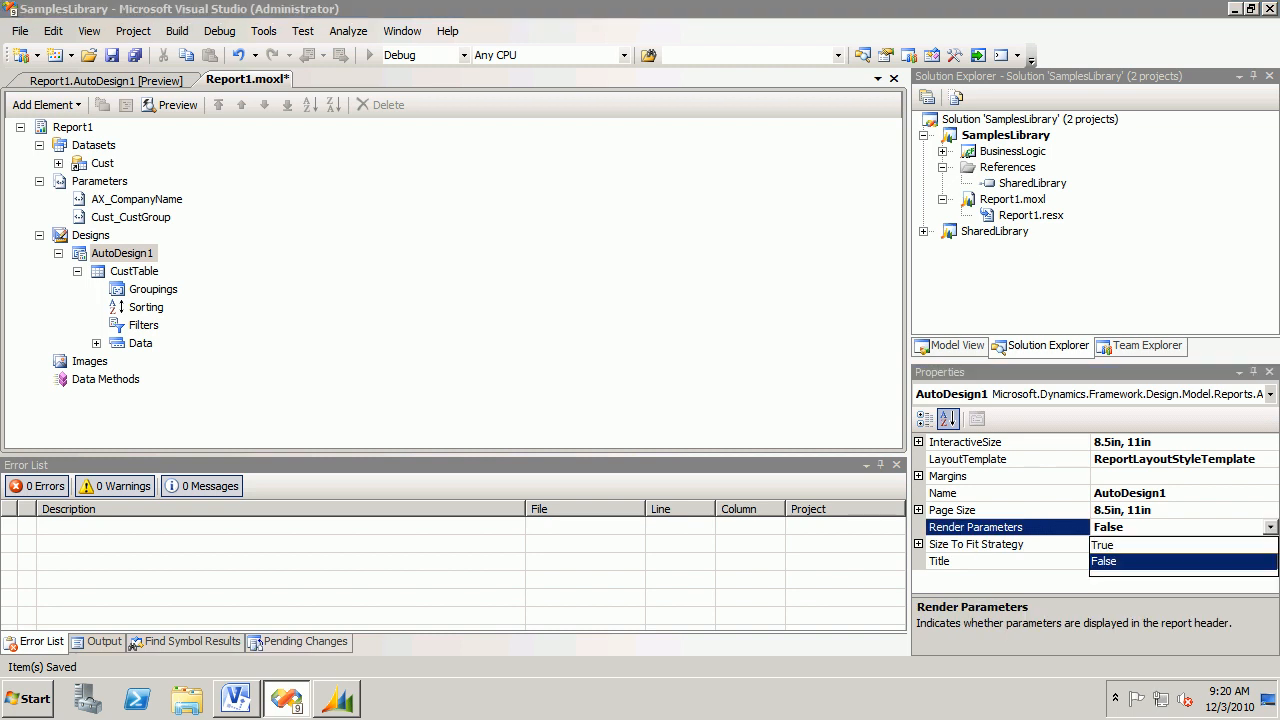
key(Escape)
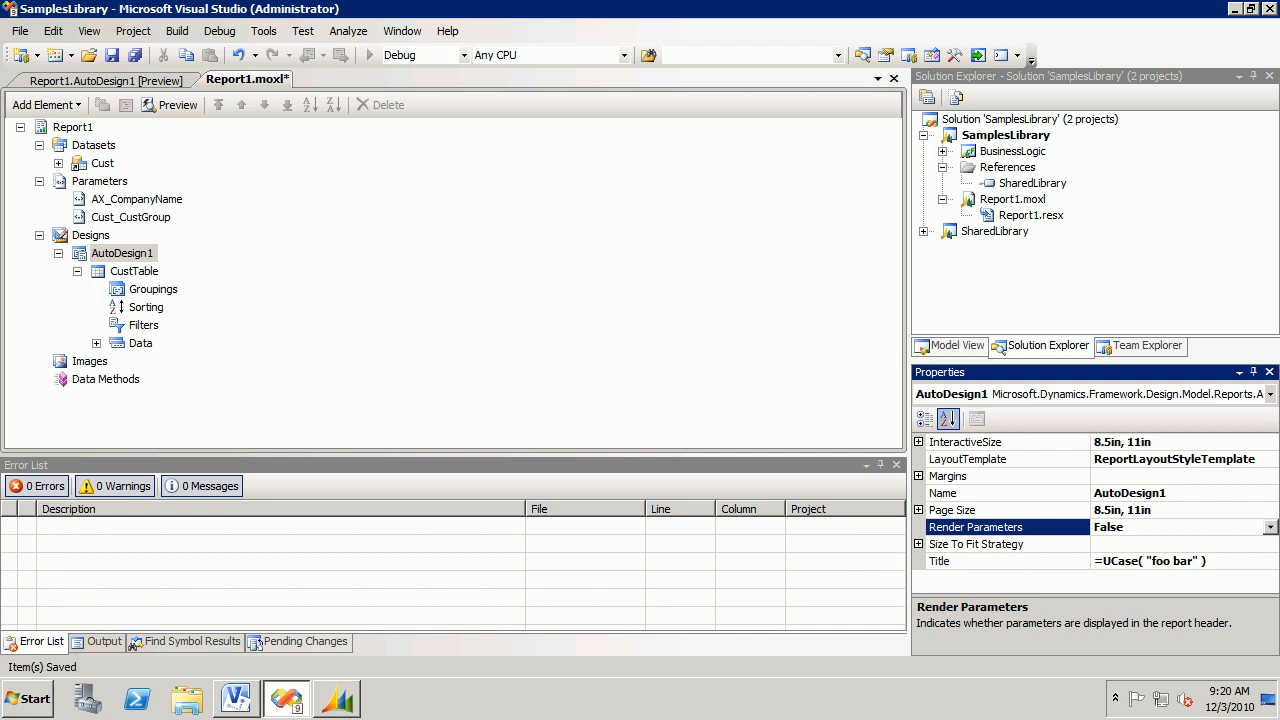
Clear AutoDesign1's Title property and preview the report with the default title
click(1226, 561)
key(BackSpace)
key(BackSpace)
key(BackSpace)
key(BackSpace)
key(BackSpace)
key(BackSpace)
key(BackSpace)
key(BackSpace)
key(BackSpace)
key(BackSpace)
key(BackSpace)
key(BackSpace)
key(BackSpace)
key(BackSpace)
key(BackSpace)
key(BackSpace)
key(BackSpace)
key(BackSpace)
key(BackSpace)
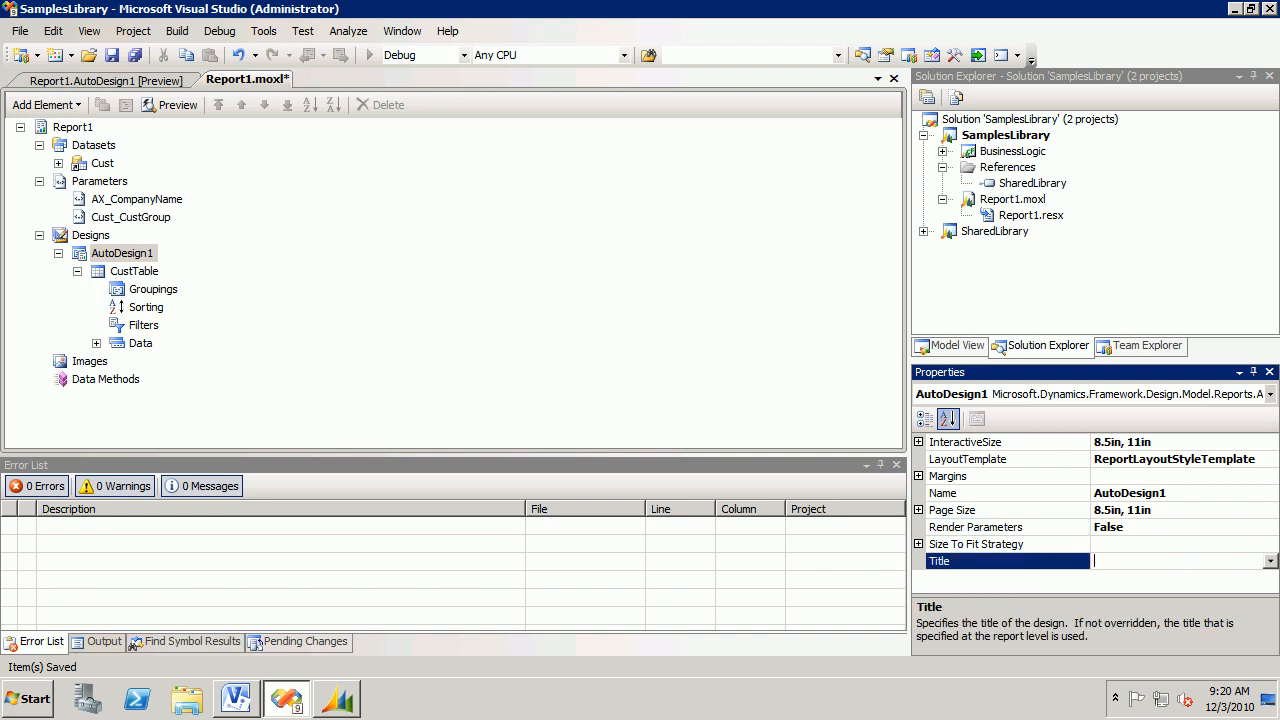
click(170, 104)
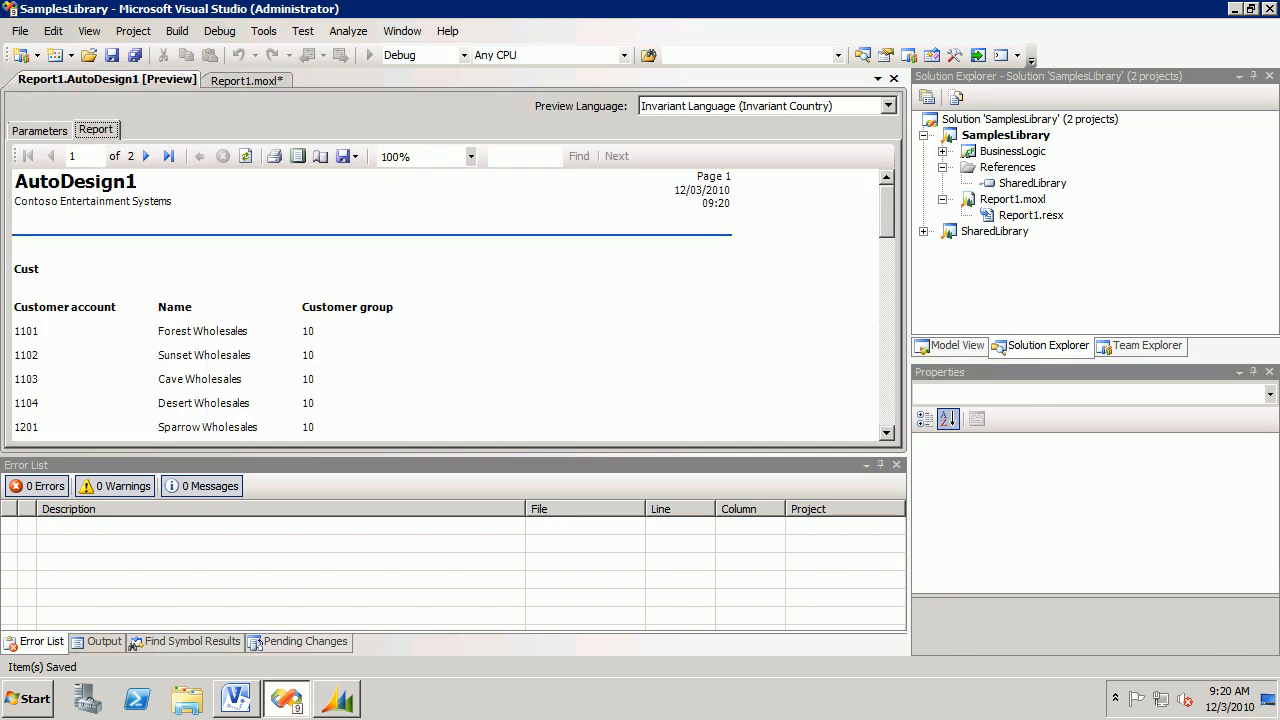
click(246, 80)
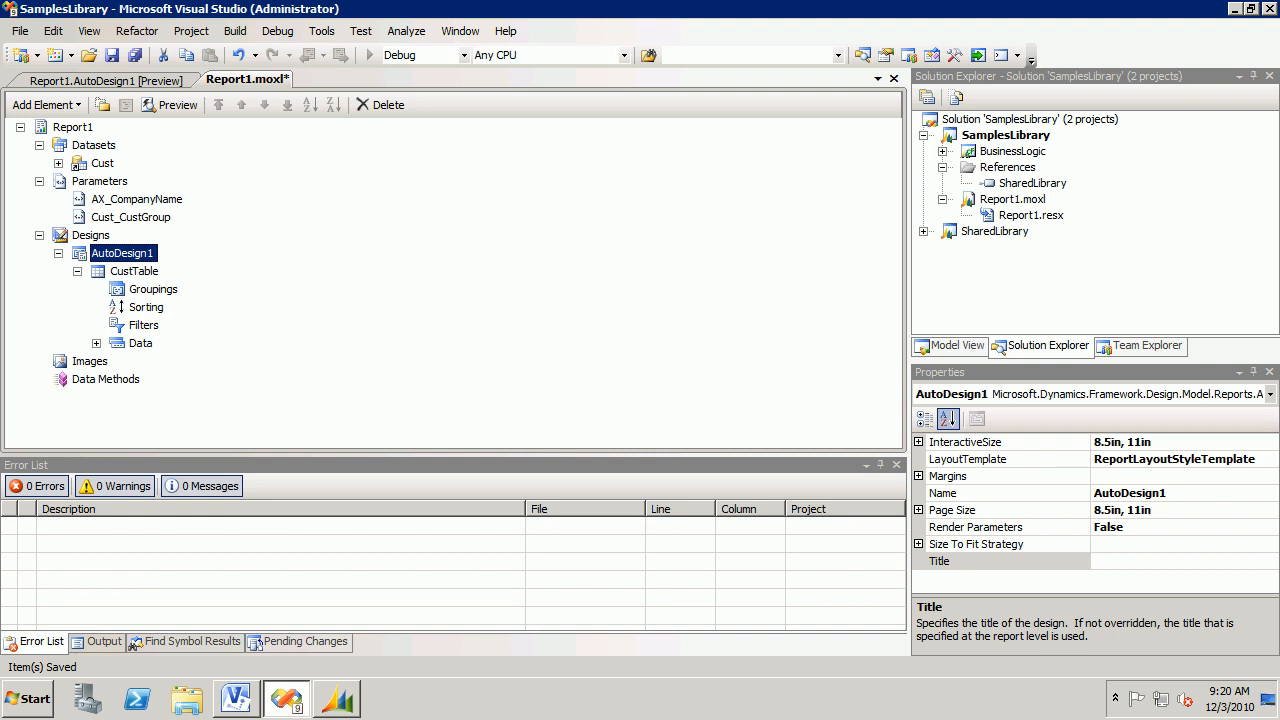
click(170, 104)
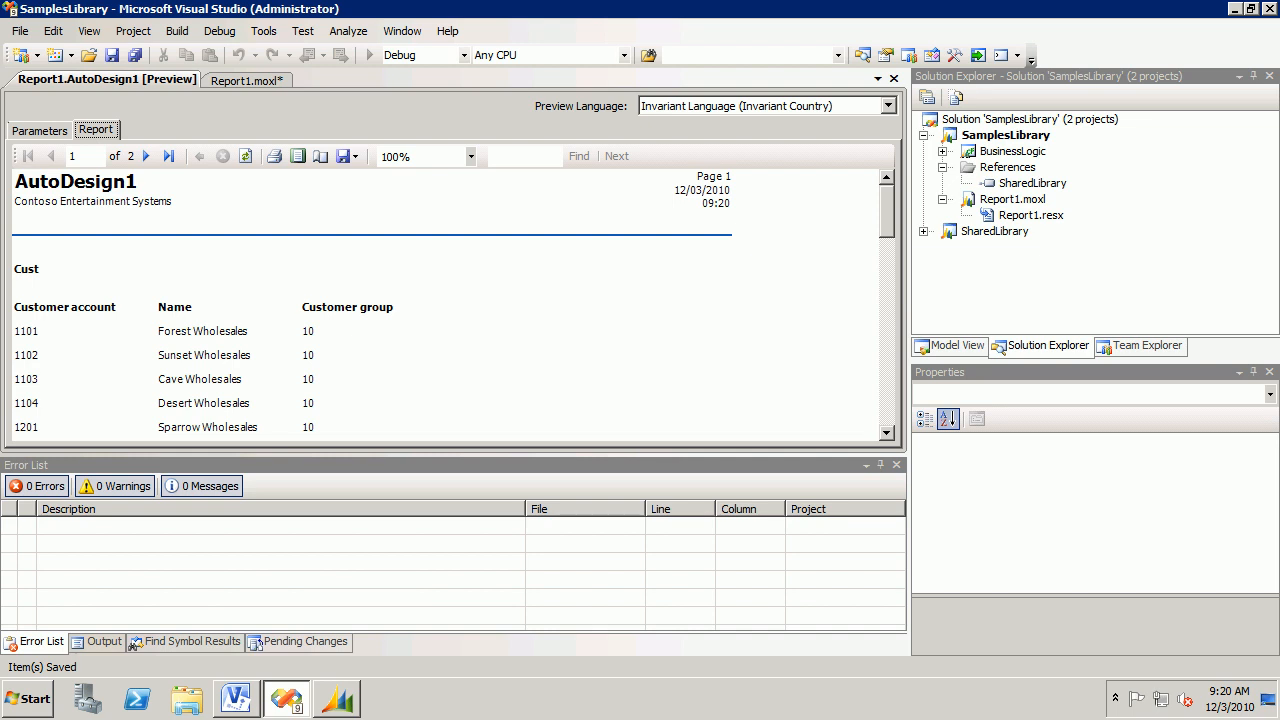
click(245, 80)
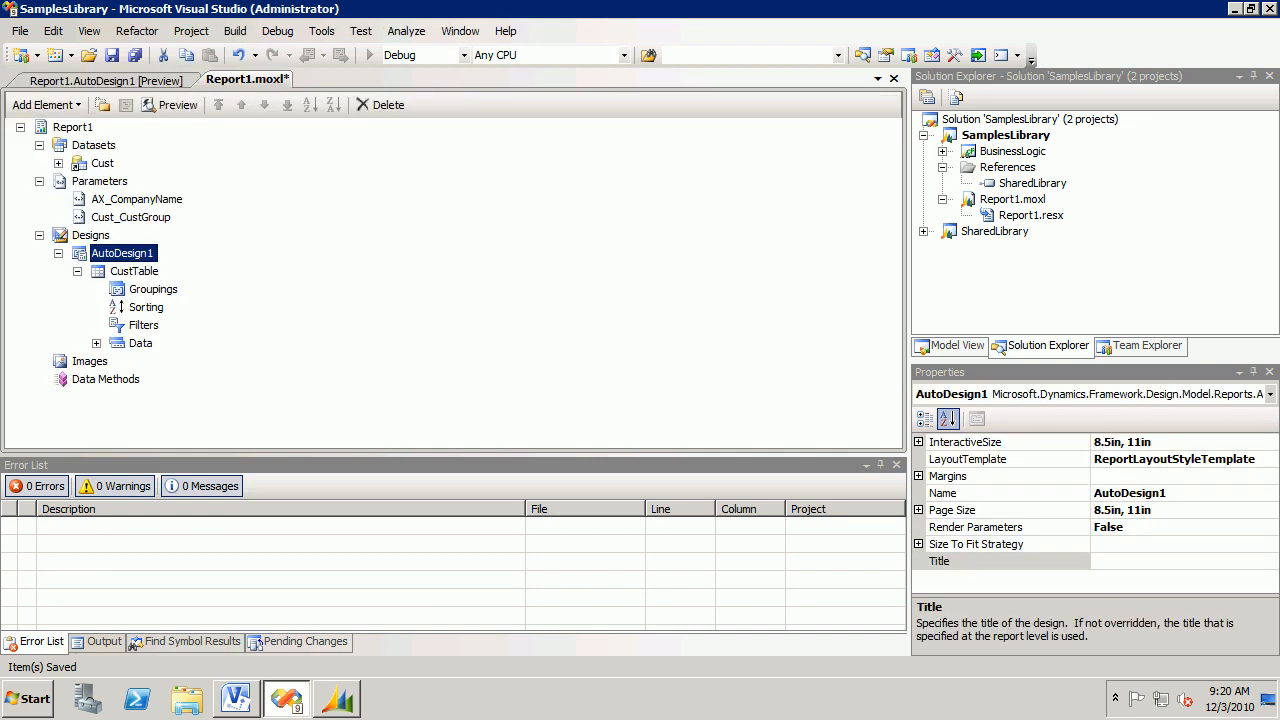
Expand CustTable's Data node and compare its fields with the columns in the report preview
click(97, 343)
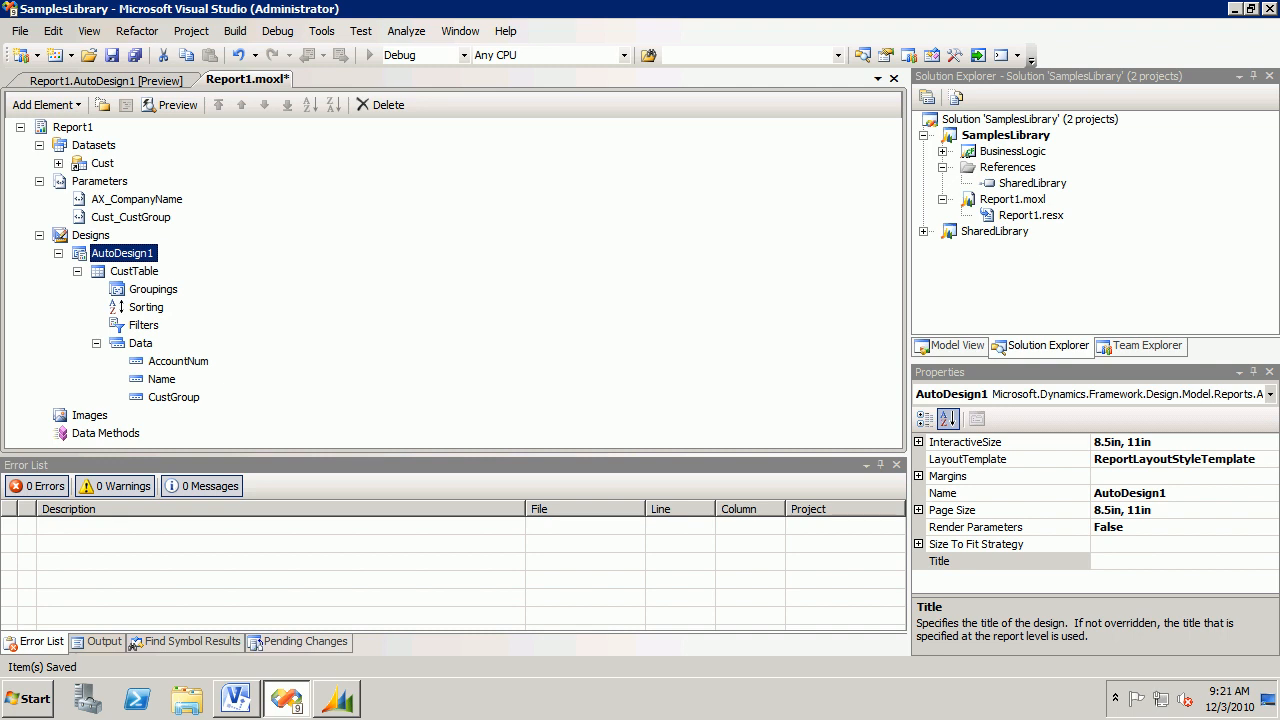
click(170, 104)
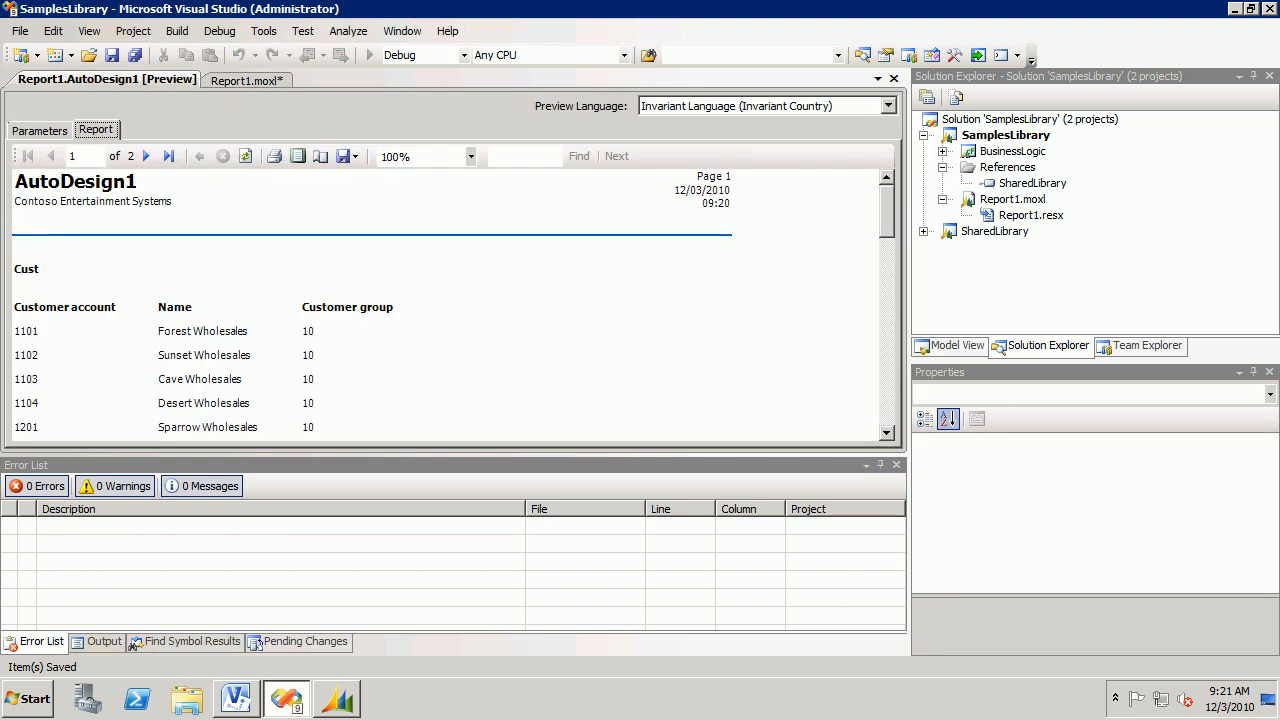
click(245, 80)
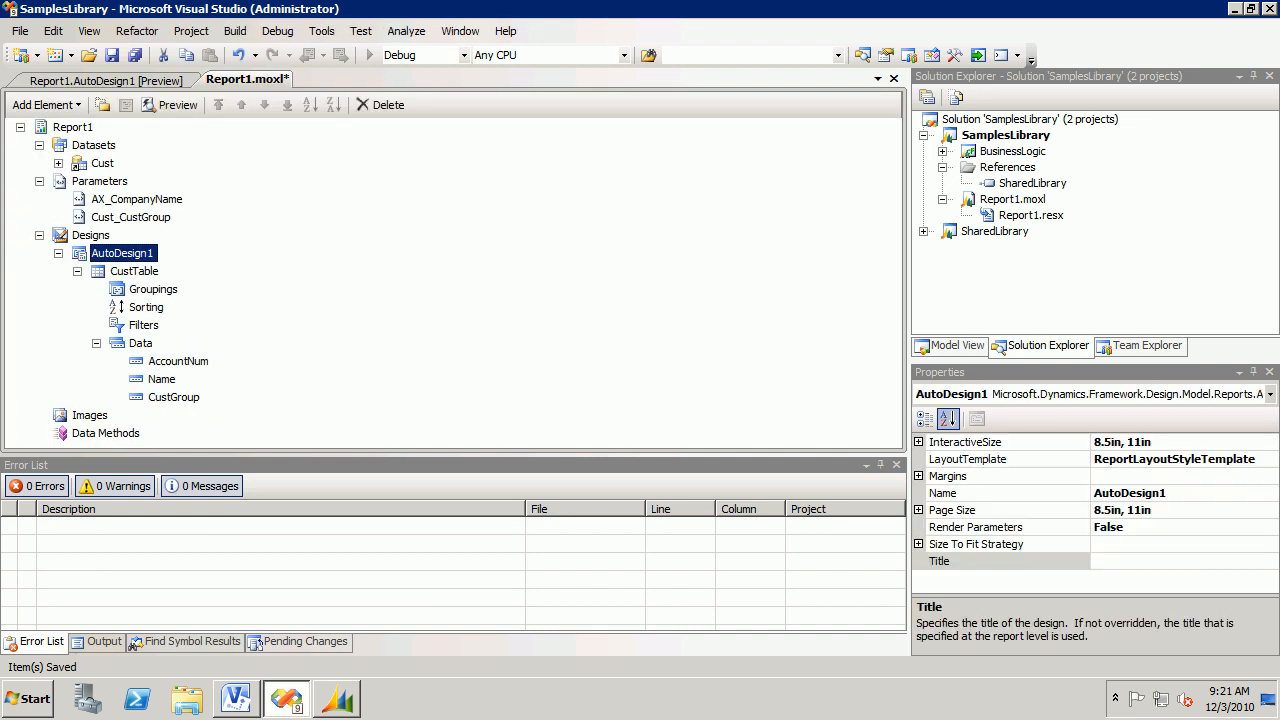
click(174, 397)
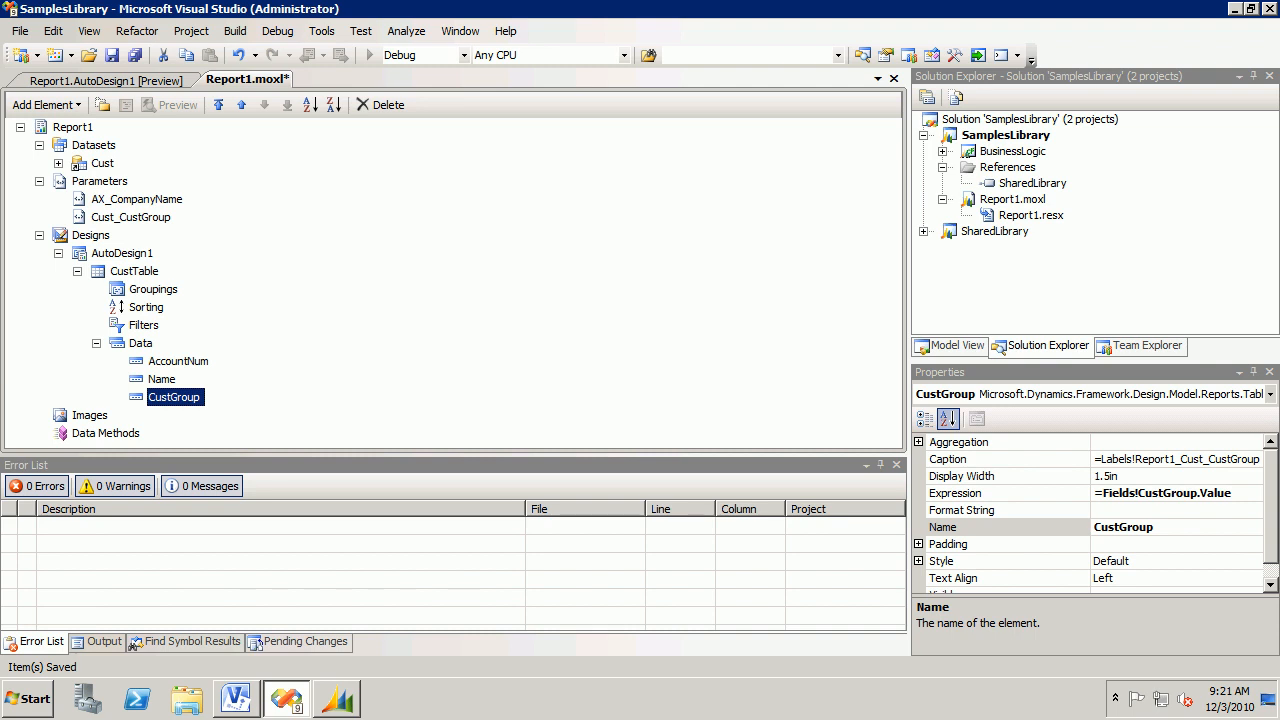
Add a field named UpperName to CustTable's Data node and check the report preview
right_click(140, 343)
mouse_move(200, 332)
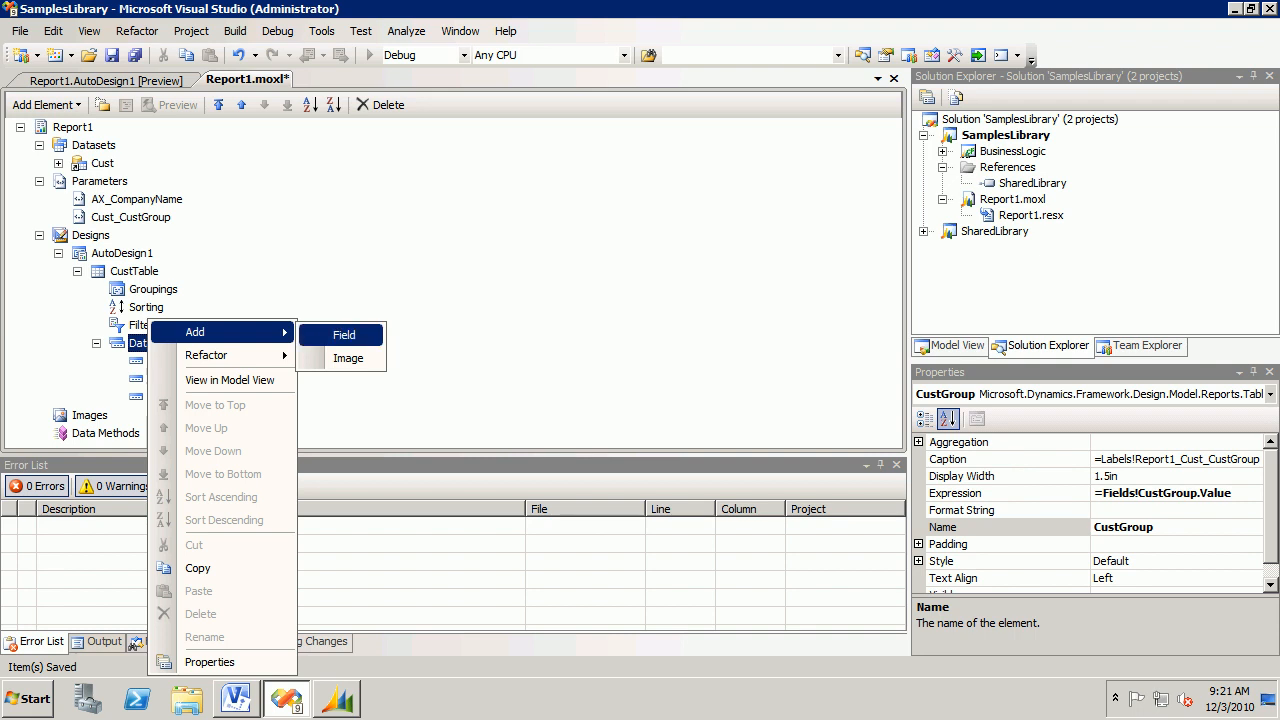
key(Return)
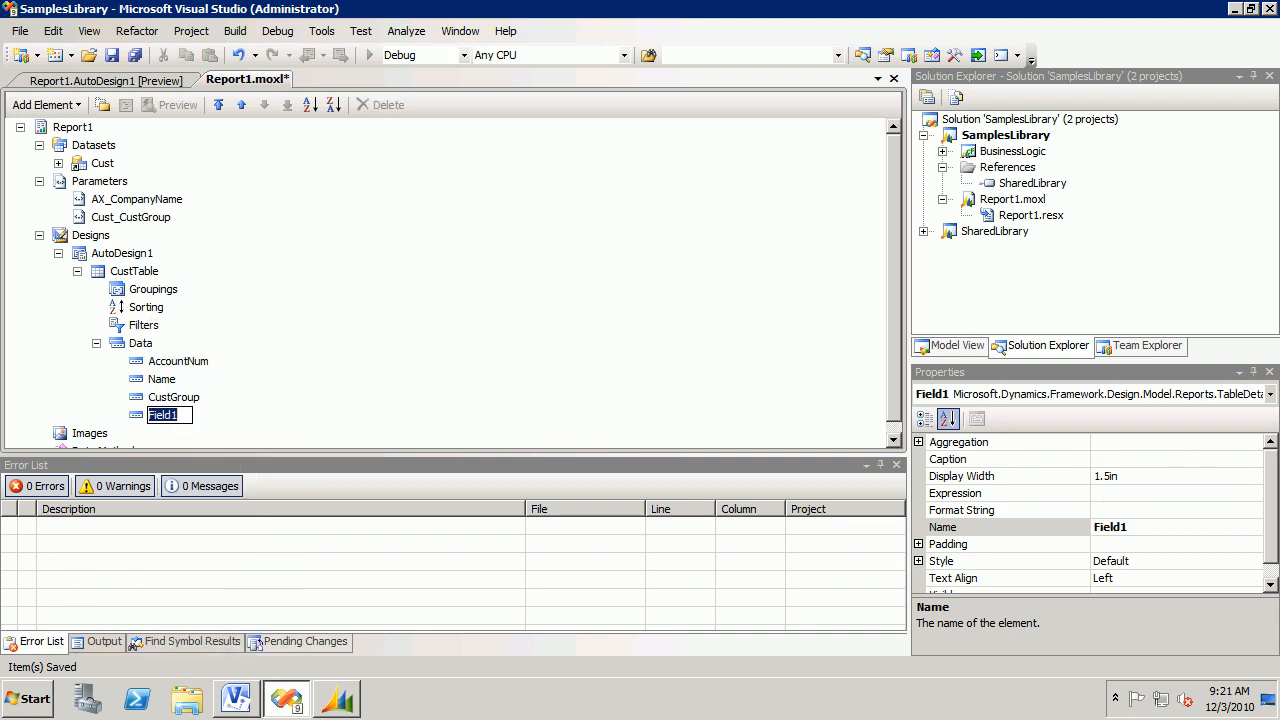
text(UpperNa,me)
key(Return)
click(106, 80)
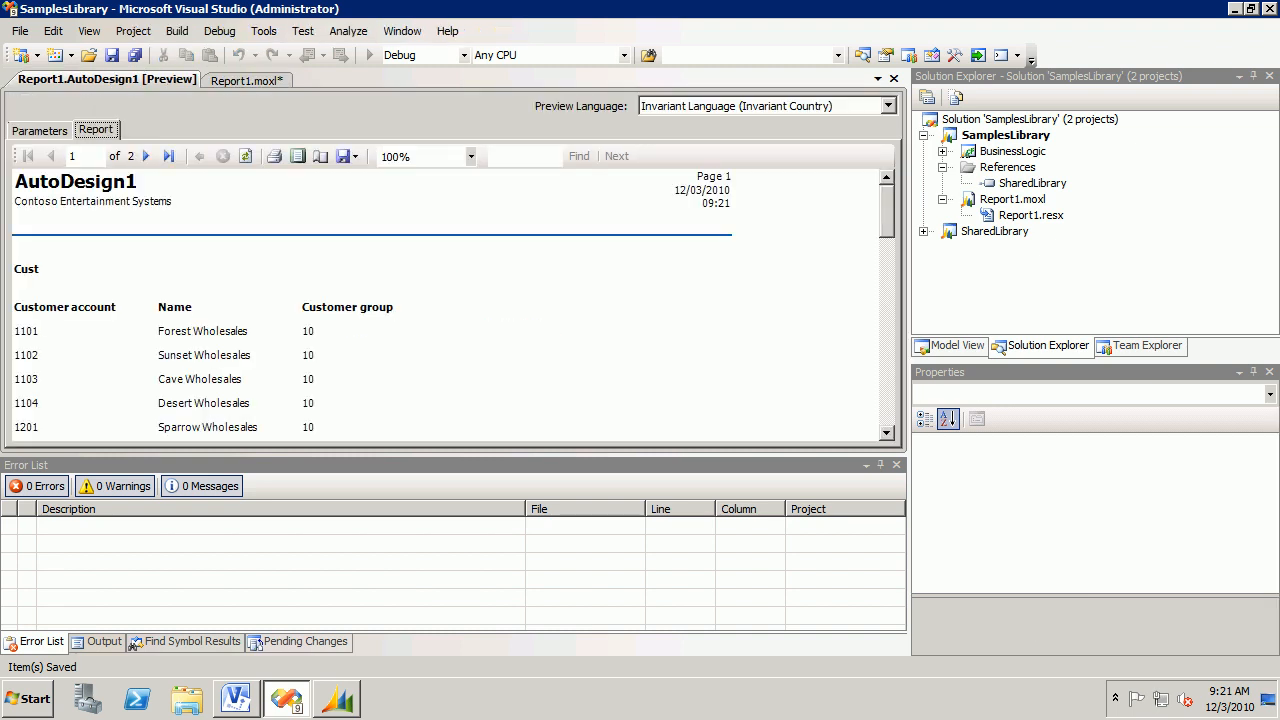
click(246, 80)
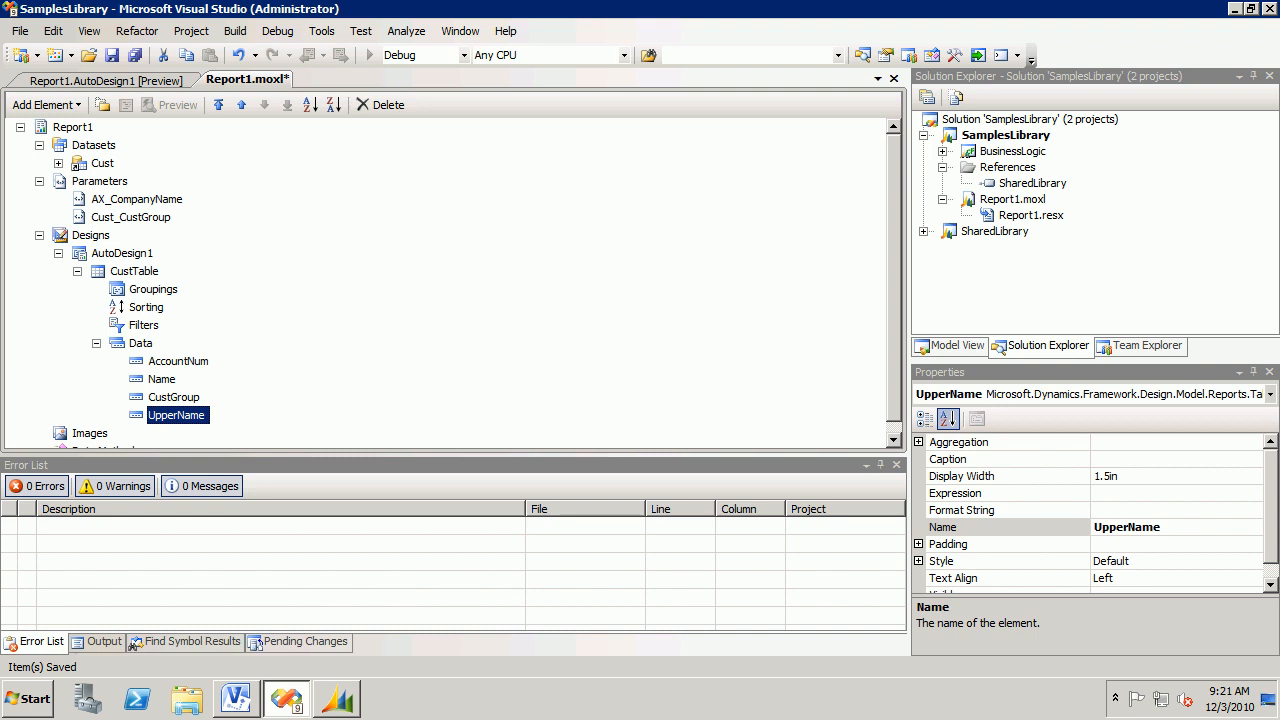
Set the UpperName field's caption to UpperName and preview the report
click(1150, 459)
text(U)
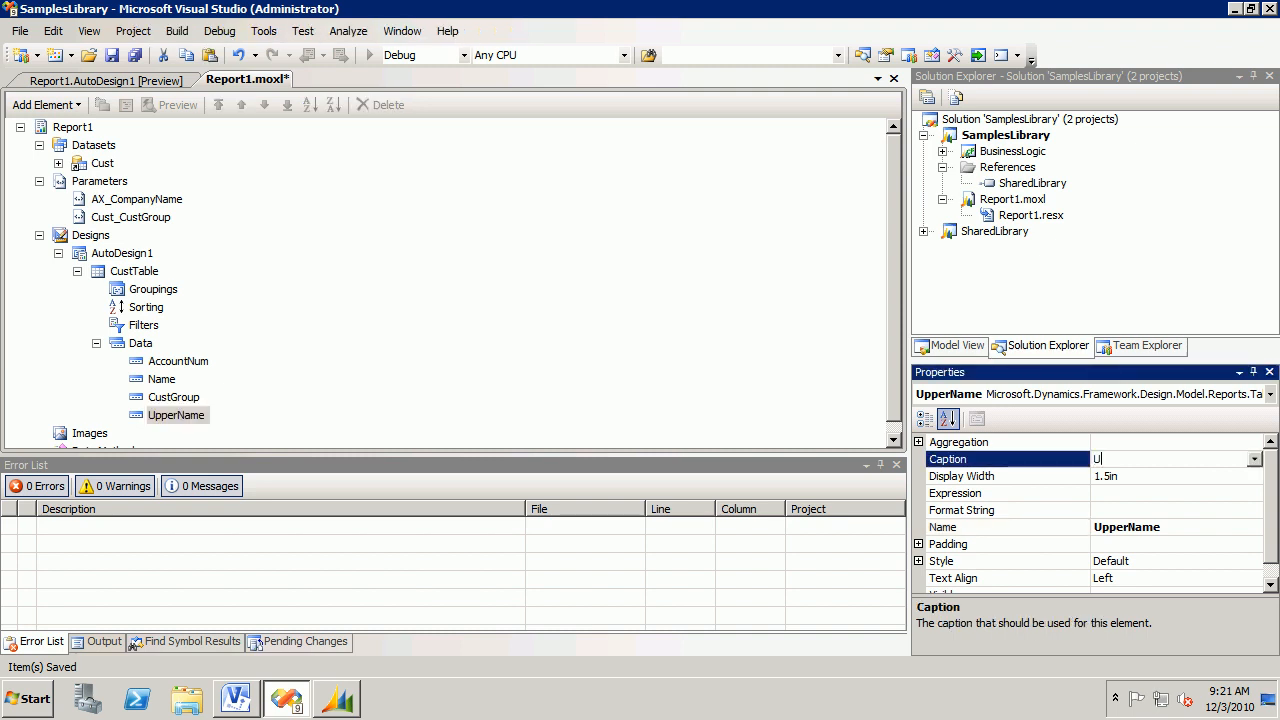
text(pperName)
key(Return)
click(90, 81)
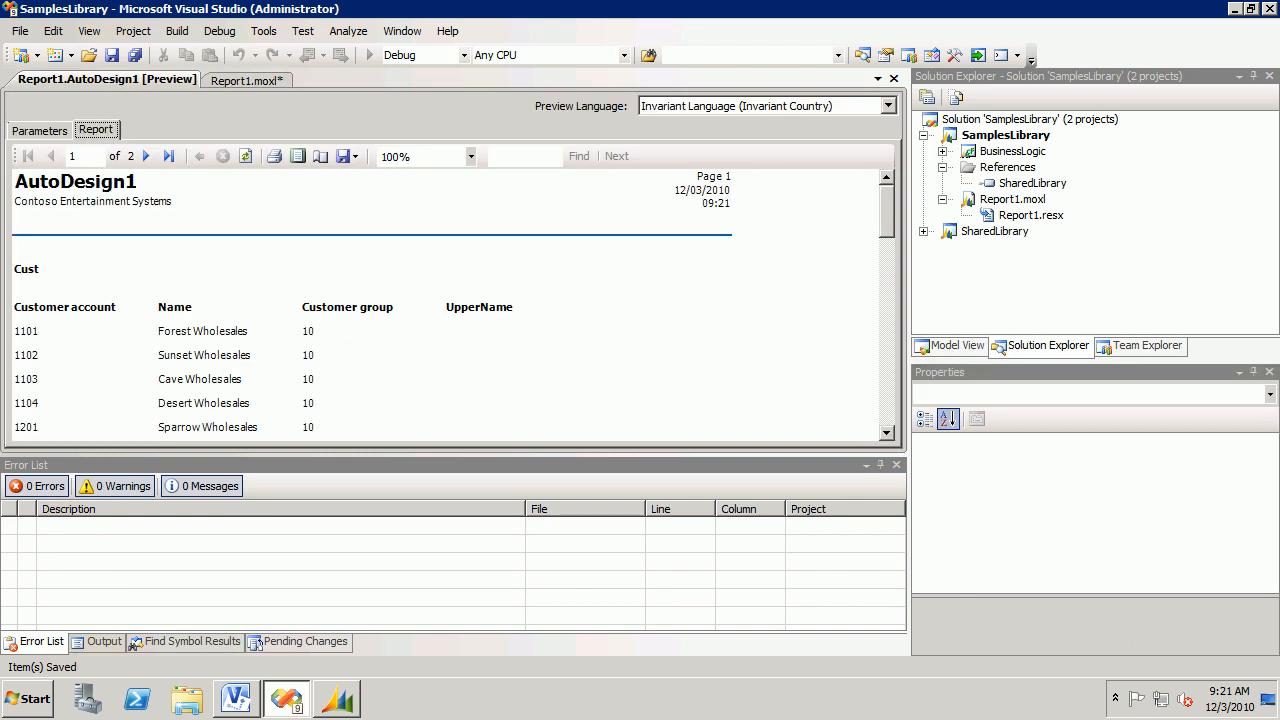
click(246, 80)
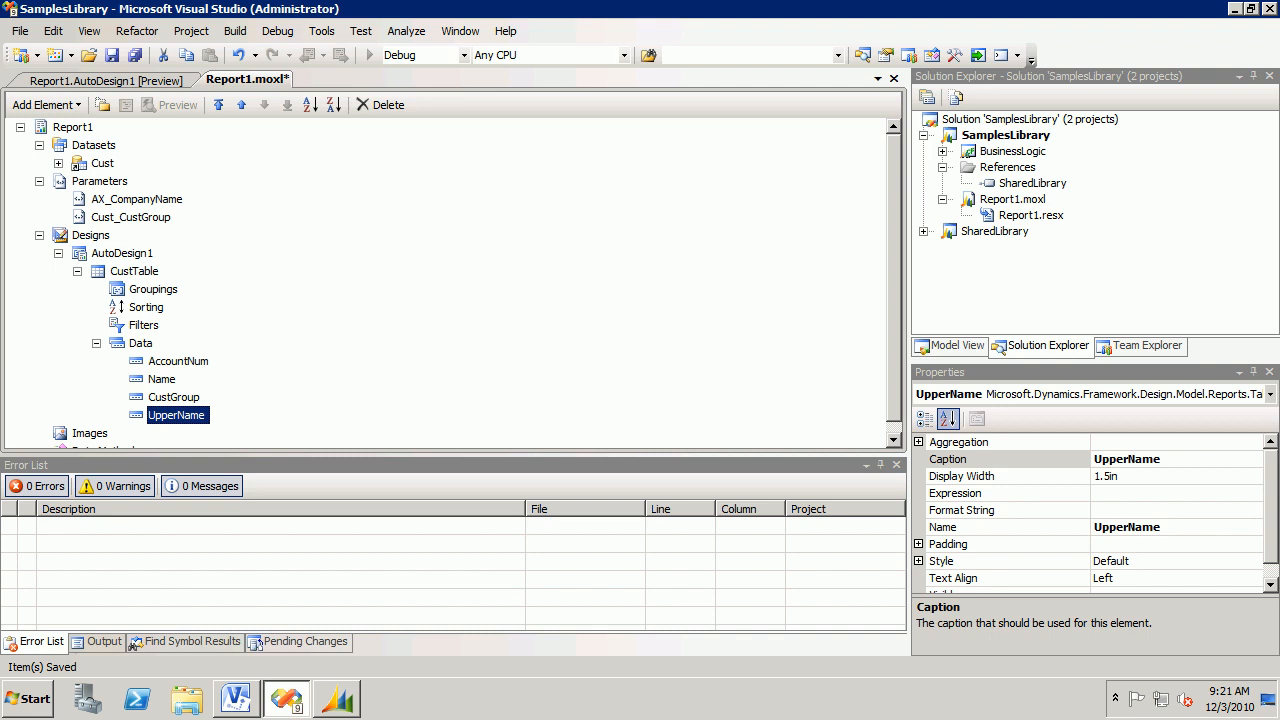
Open the Name field's expression in the expression editor to examine it
click(162, 380)
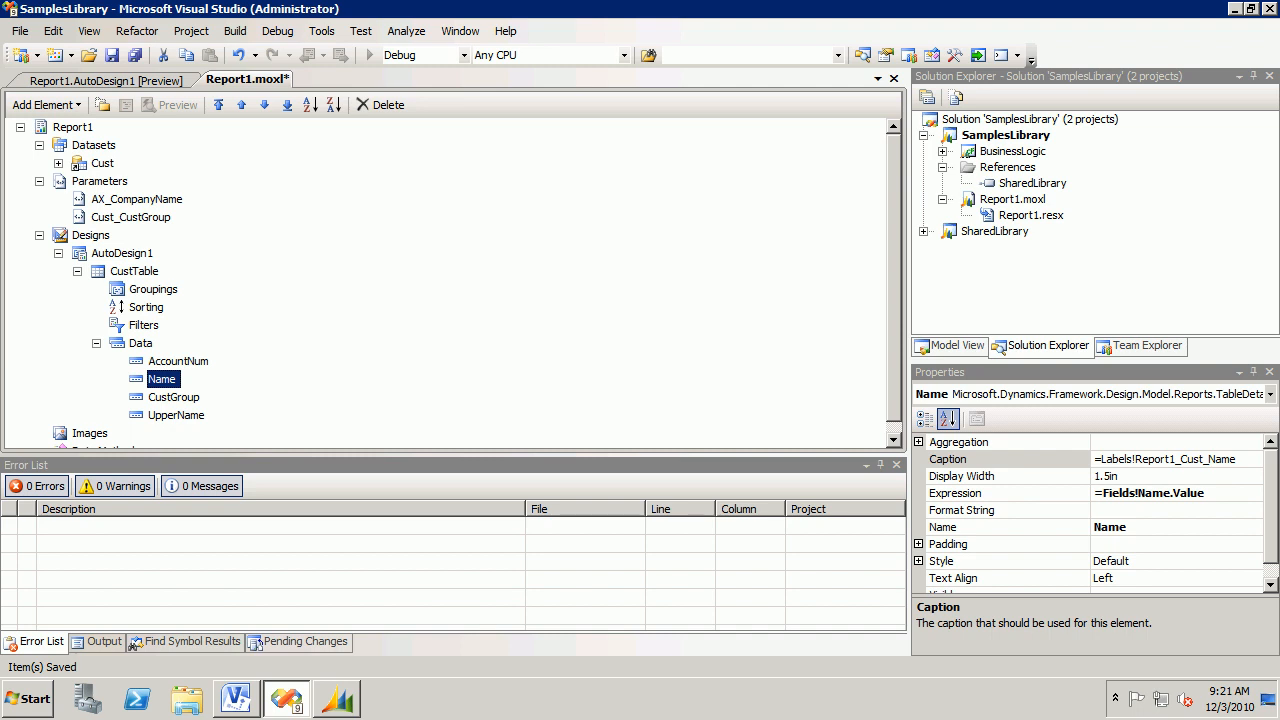
click(1150, 493)
click(1254, 493)
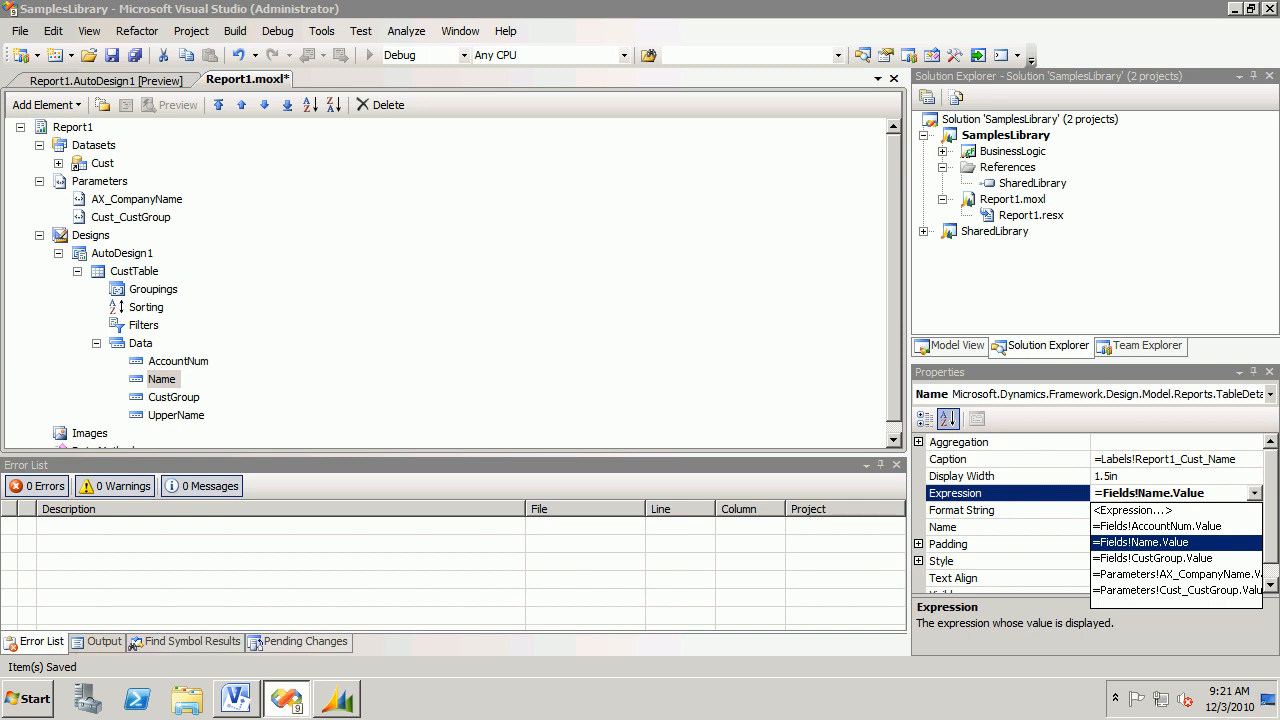
click(1132, 510)
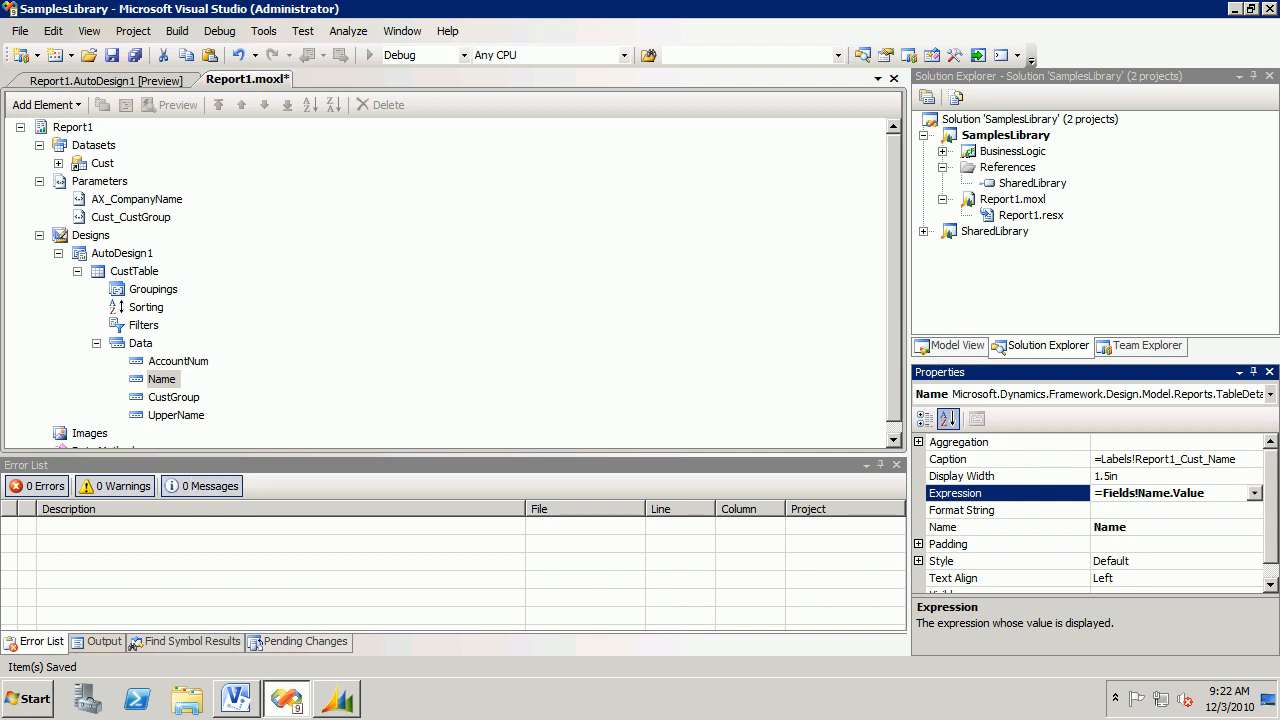
Copy the Name field's expression, =Fields!Name.Value, into the UpperName field's expression and preview the report
key(shift+Home)
key(ctrl+c)
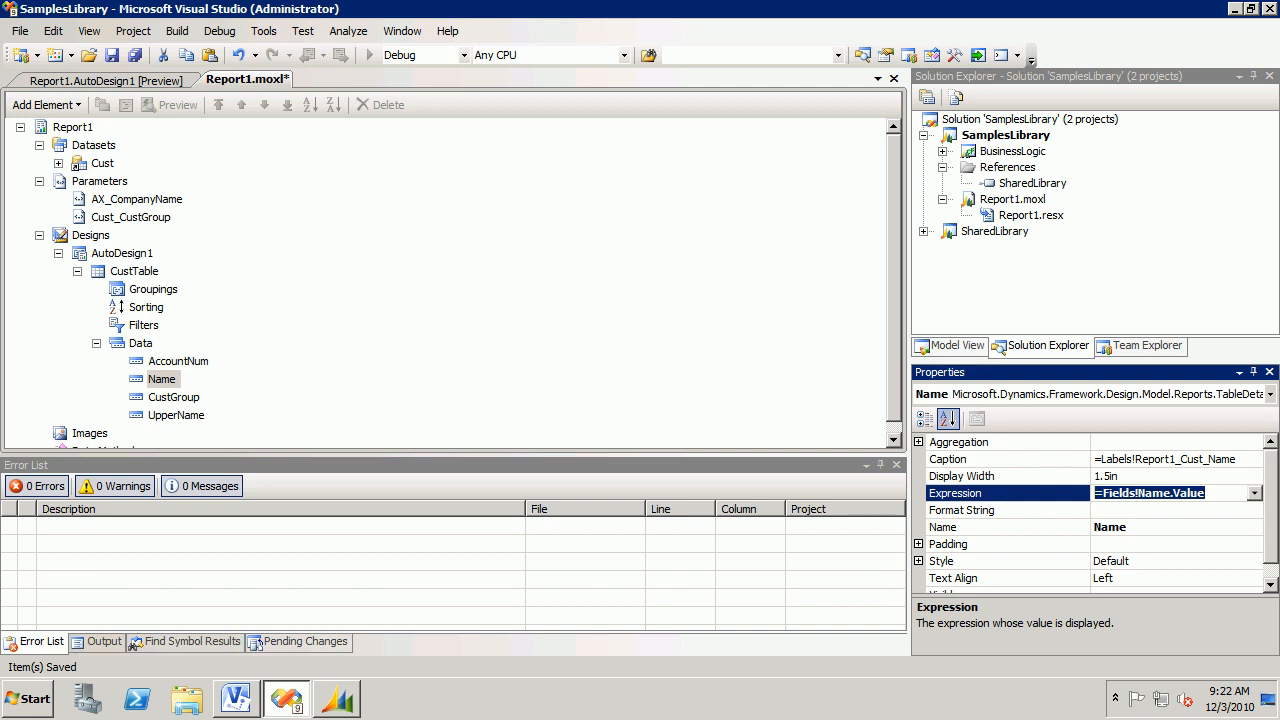
click(176, 415)
click(1170, 493)
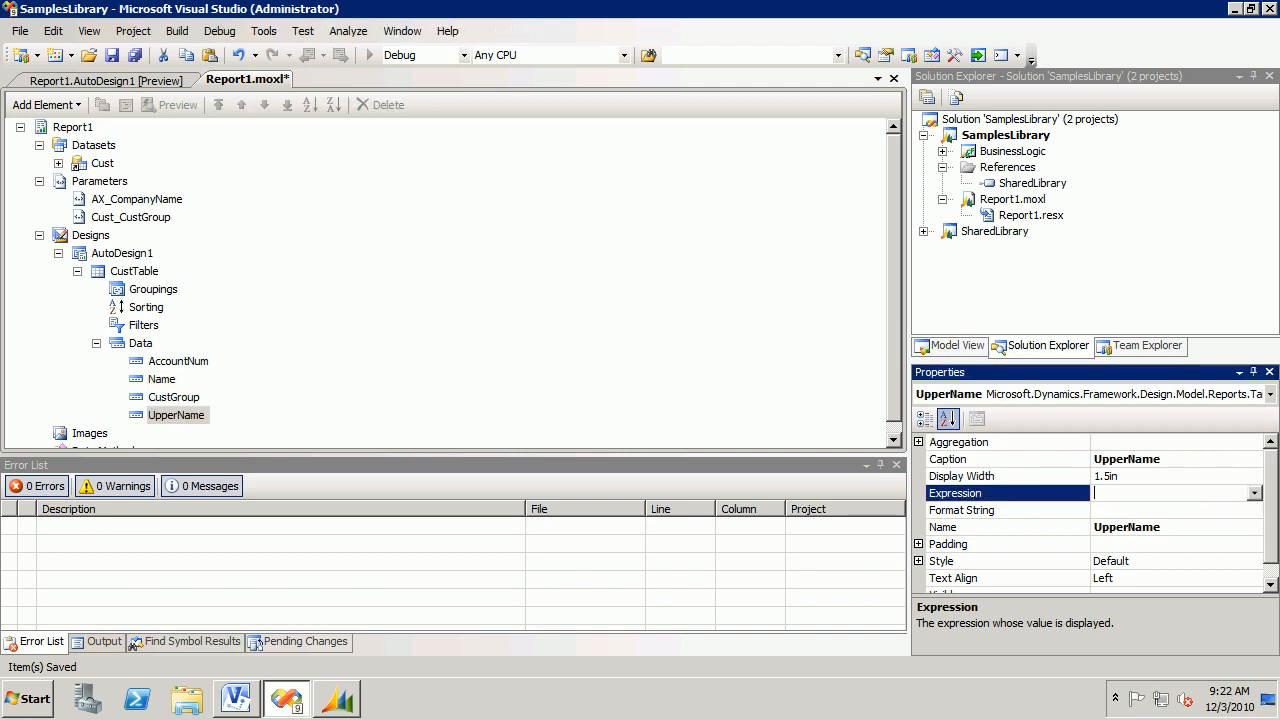
key(ctrl+v)
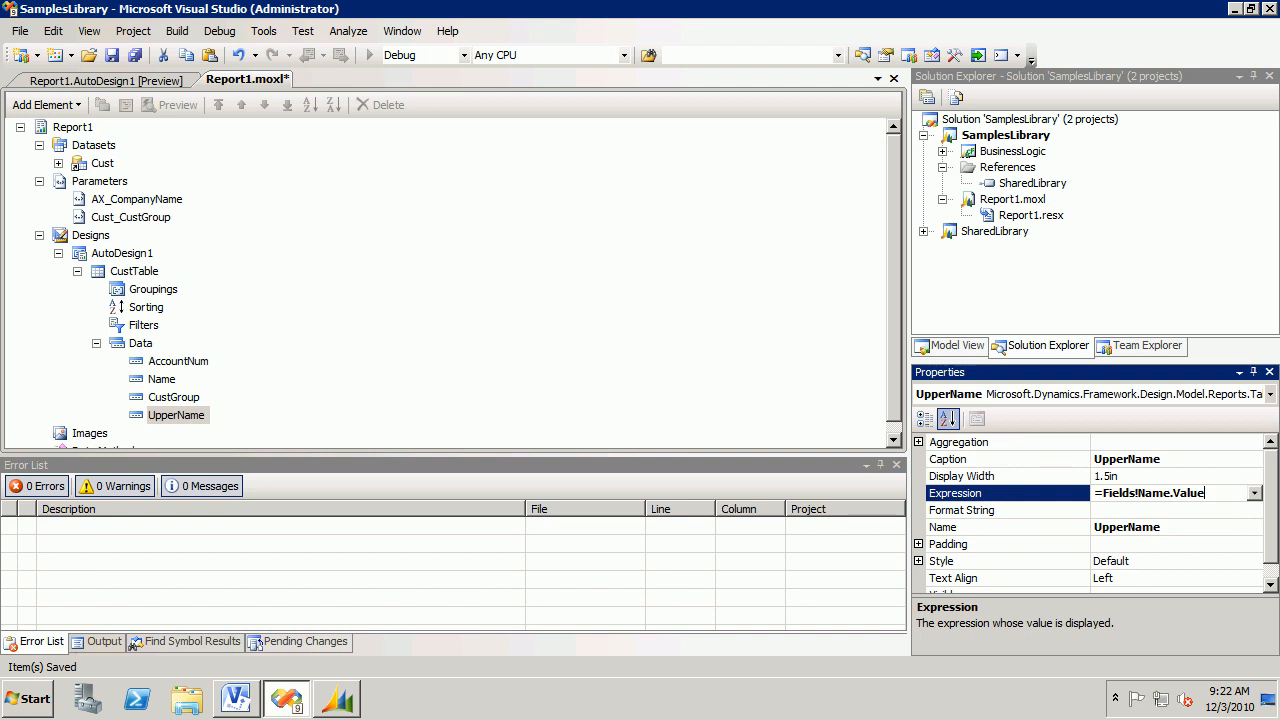
click(106, 80)
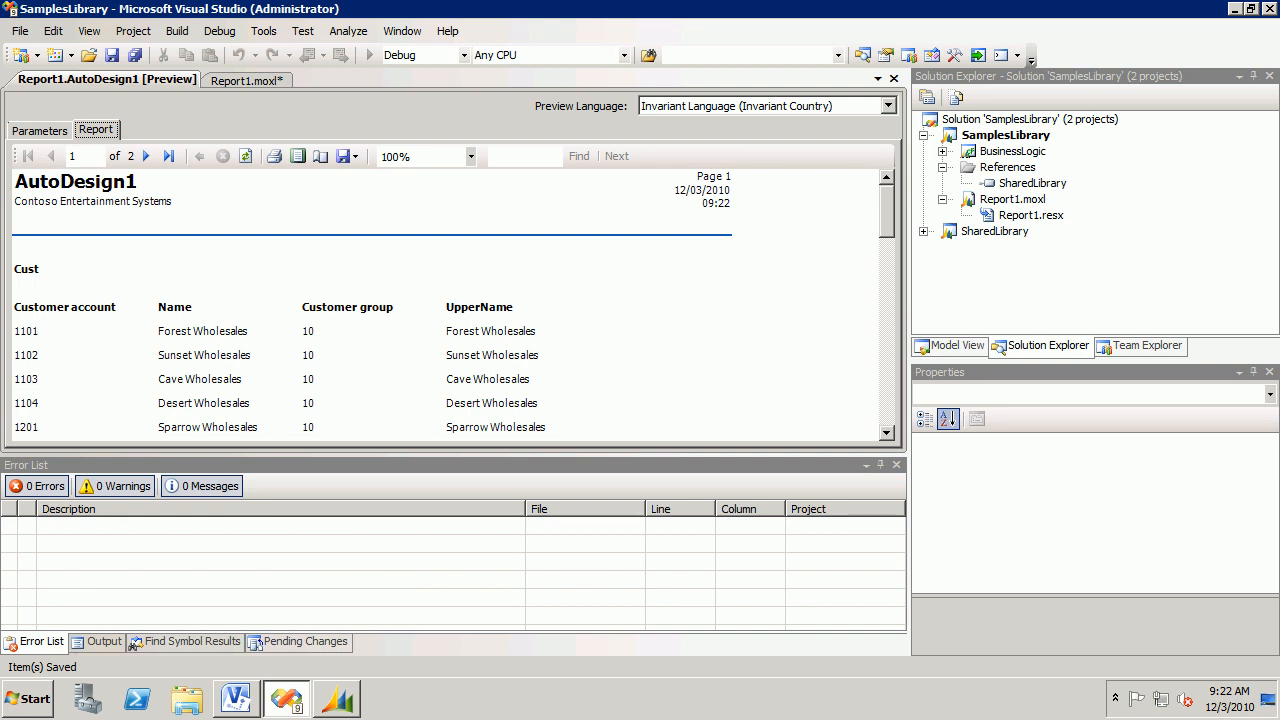
Change UpperName's expression to =UCase(Fields!Name.Value) and preview the report
click(246, 80)
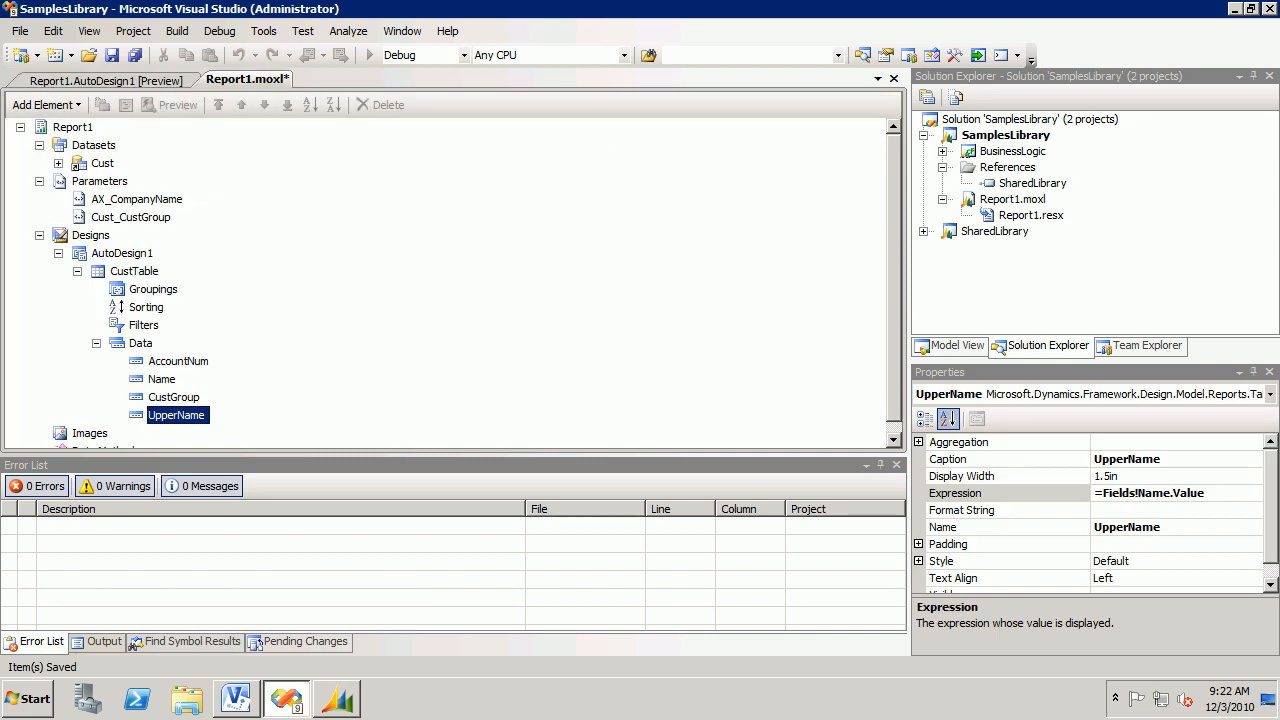
click(1103, 493)
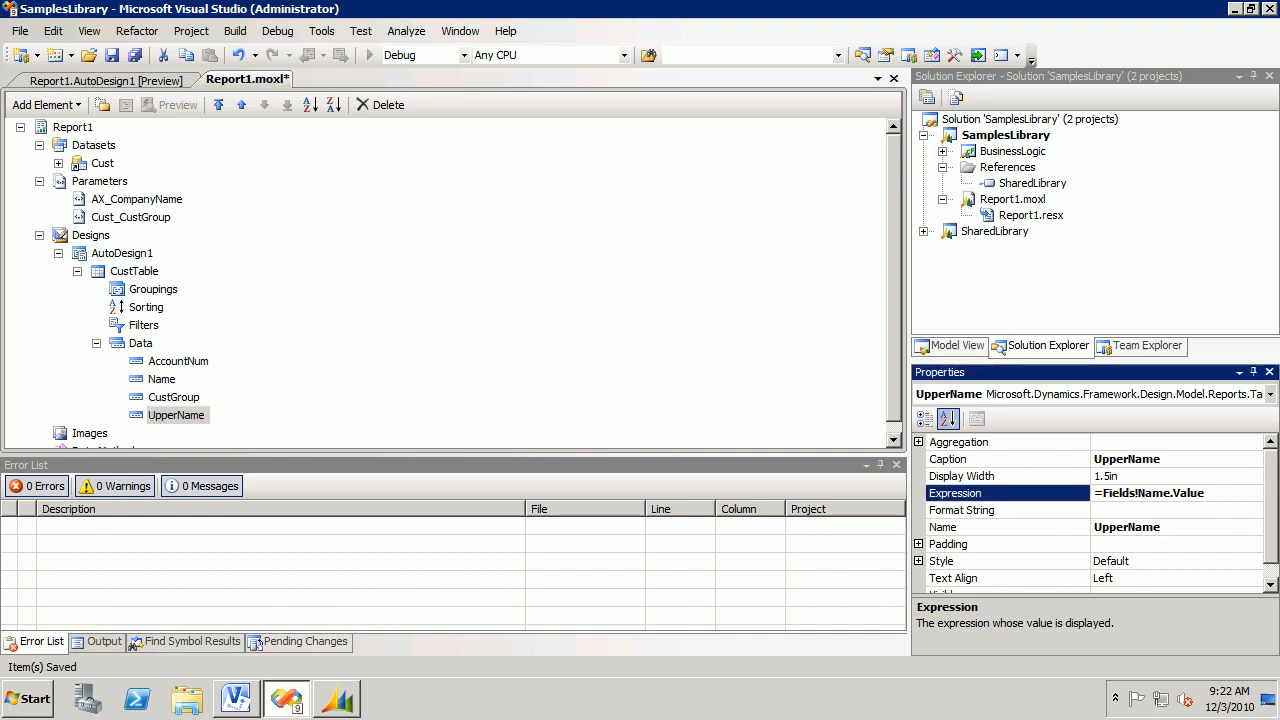
text(UCase)
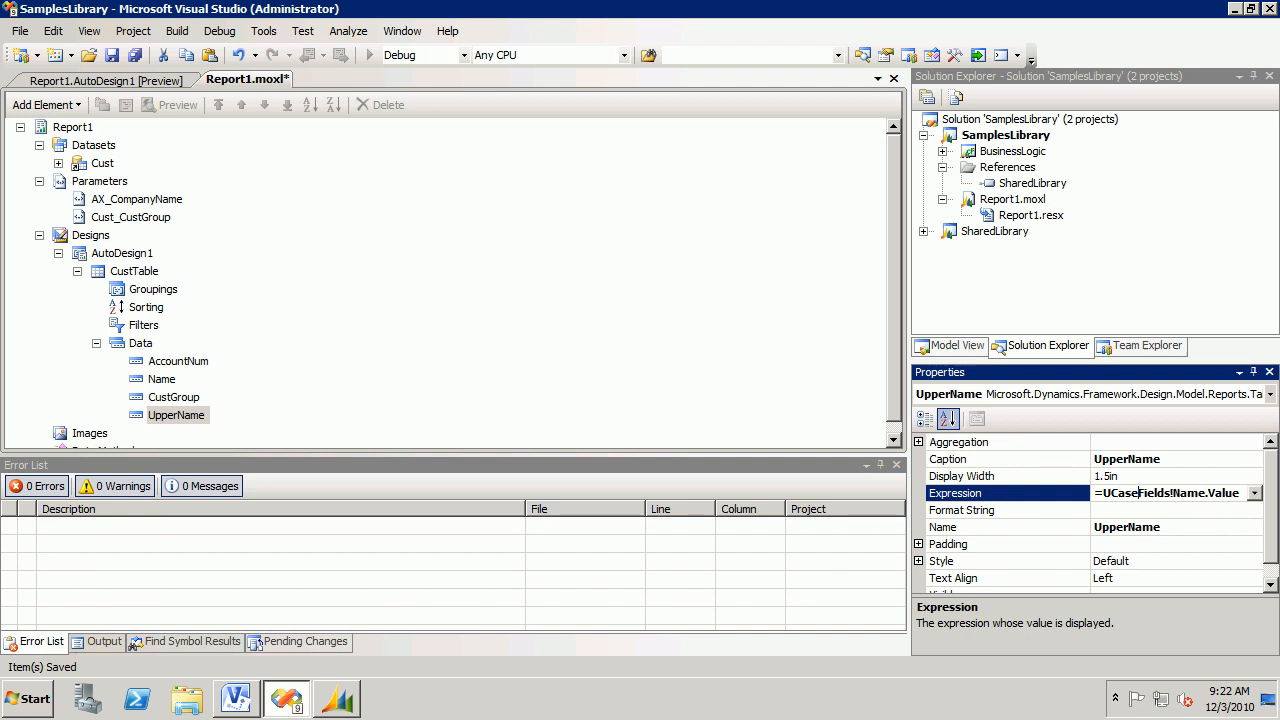
text(()
text())
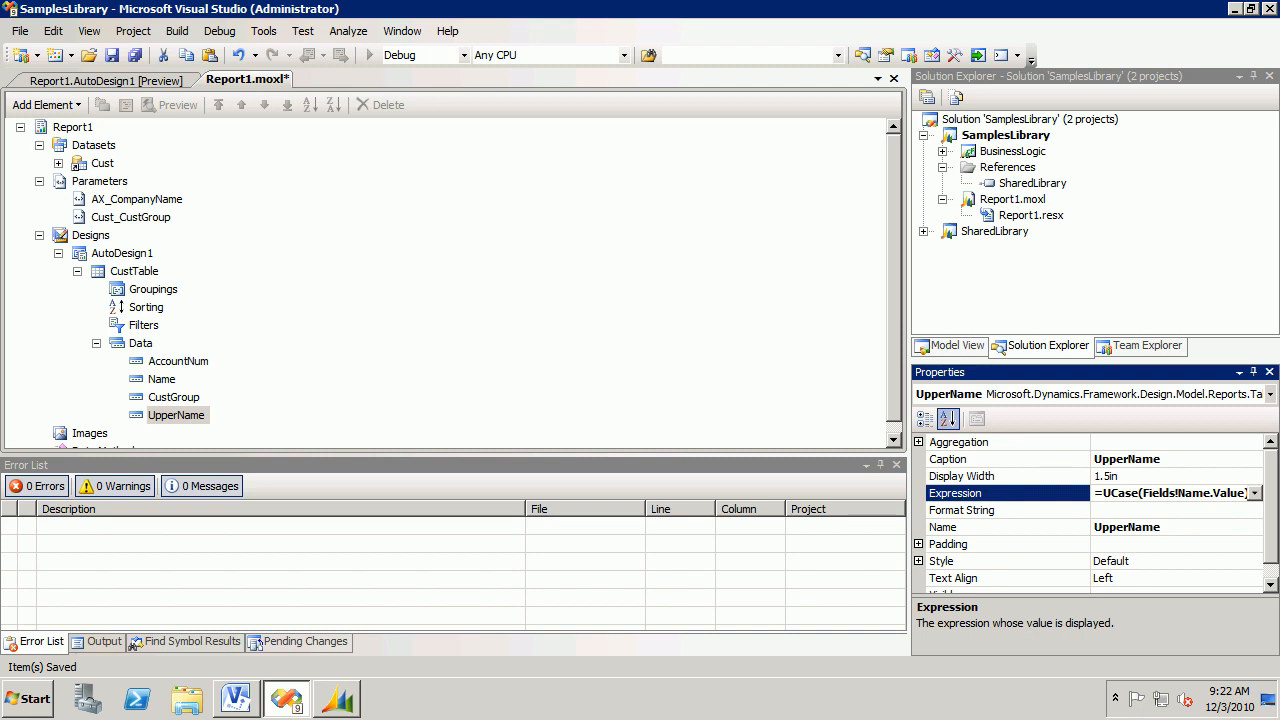
click(172, 104)
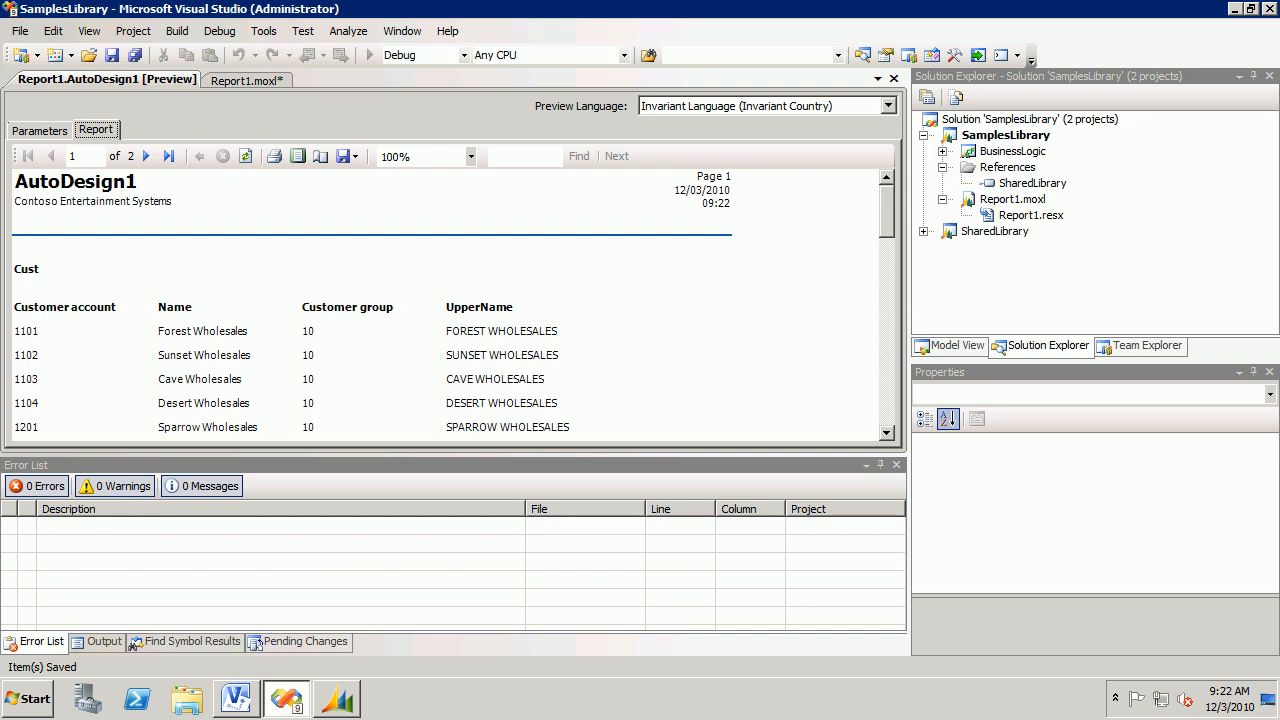
Add a field named CustGroup2 to CustTable's Data node
click(246, 80)
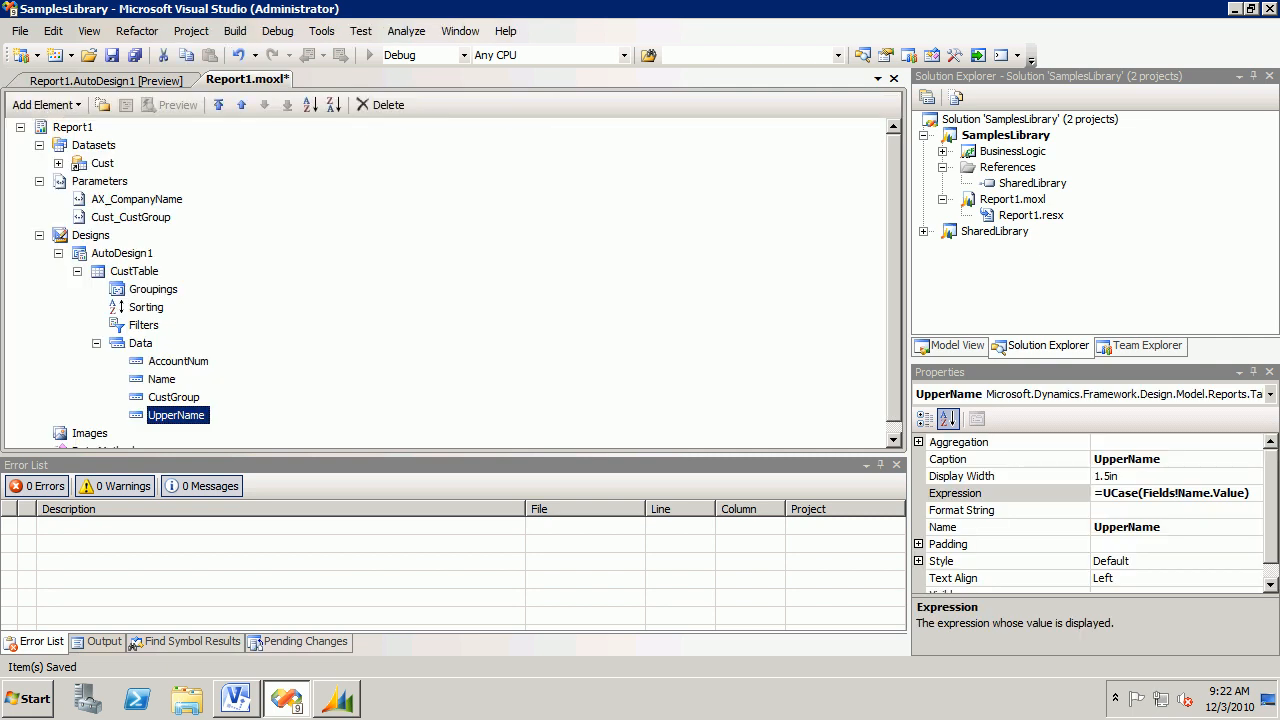
right_click(140, 343)
mouse_move(200, 332)
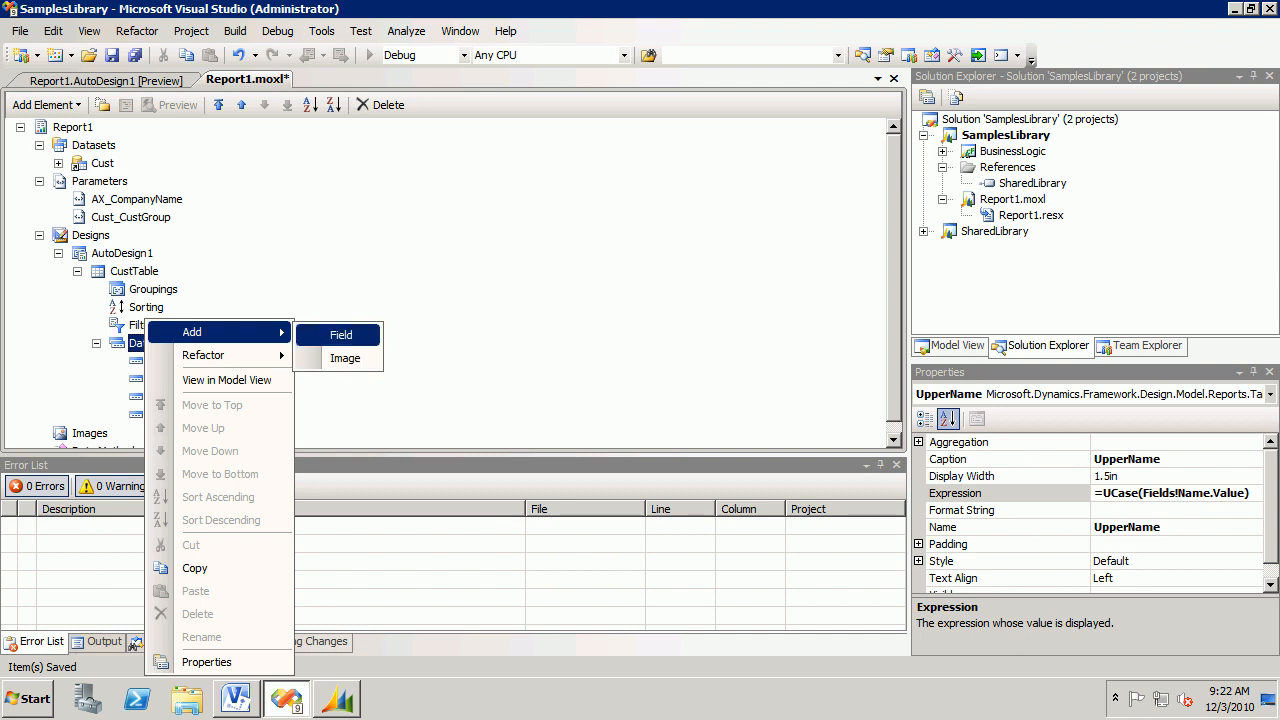
click(341, 335)
text(CustGroup)
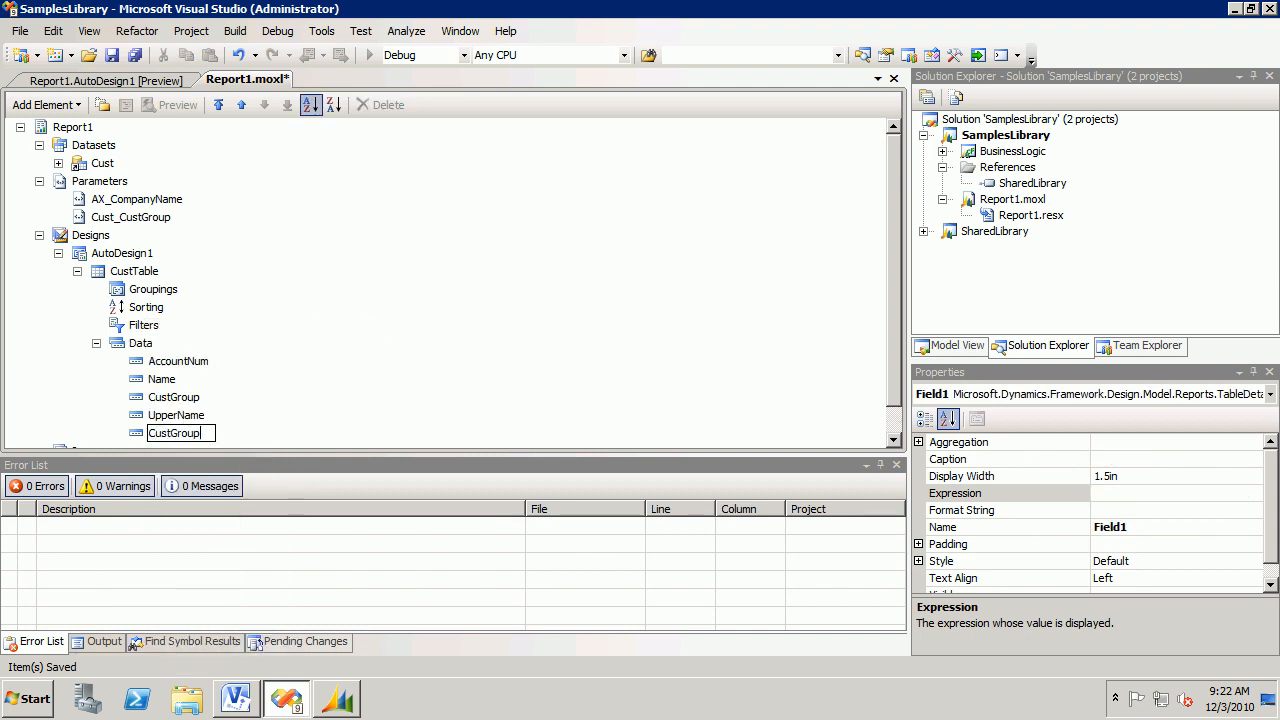
text(2)
key(Return)
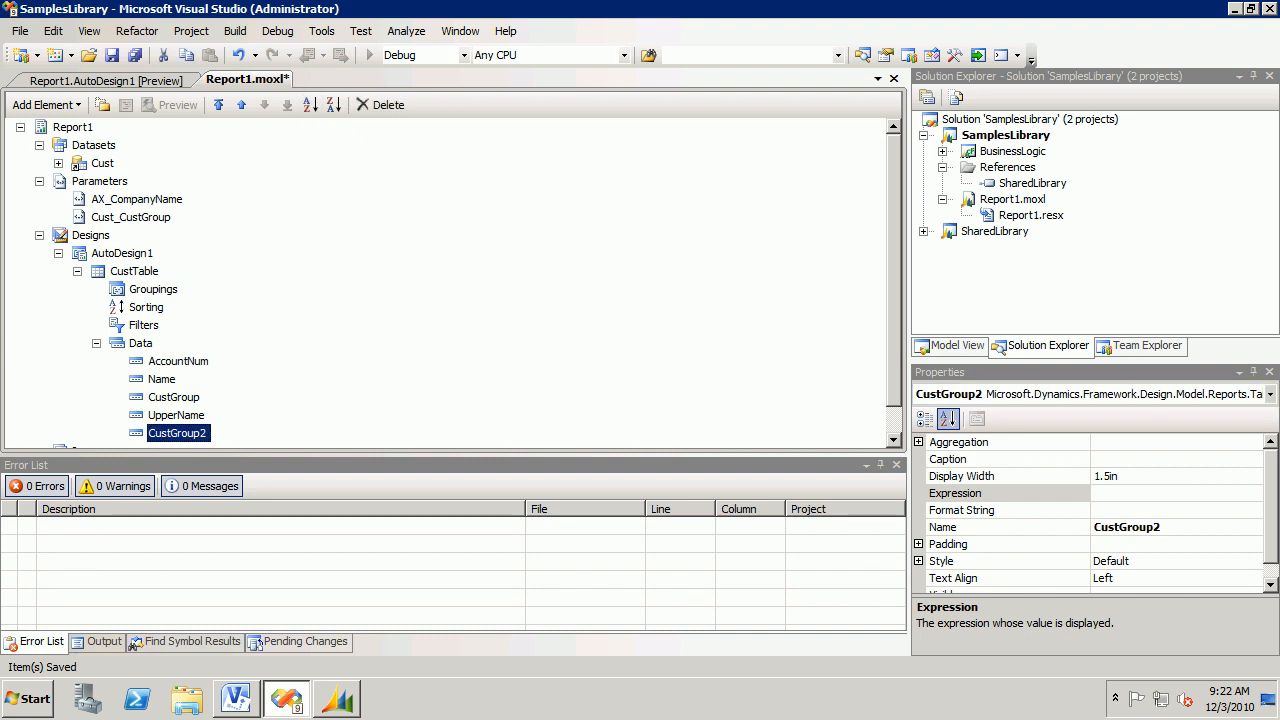
Set the CustGroup2 field's caption to CustGroup2 and check the report preview
click(1130, 459)
text(CustG)
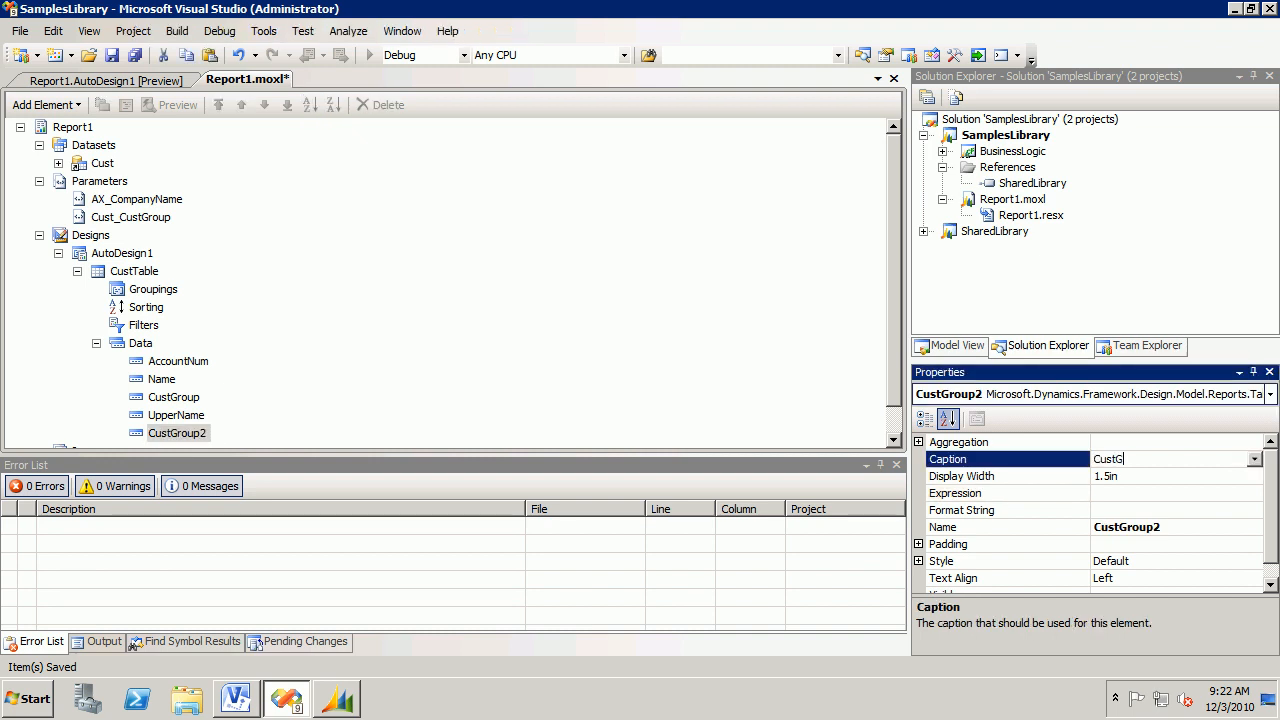
text(roup2)
key(Return)
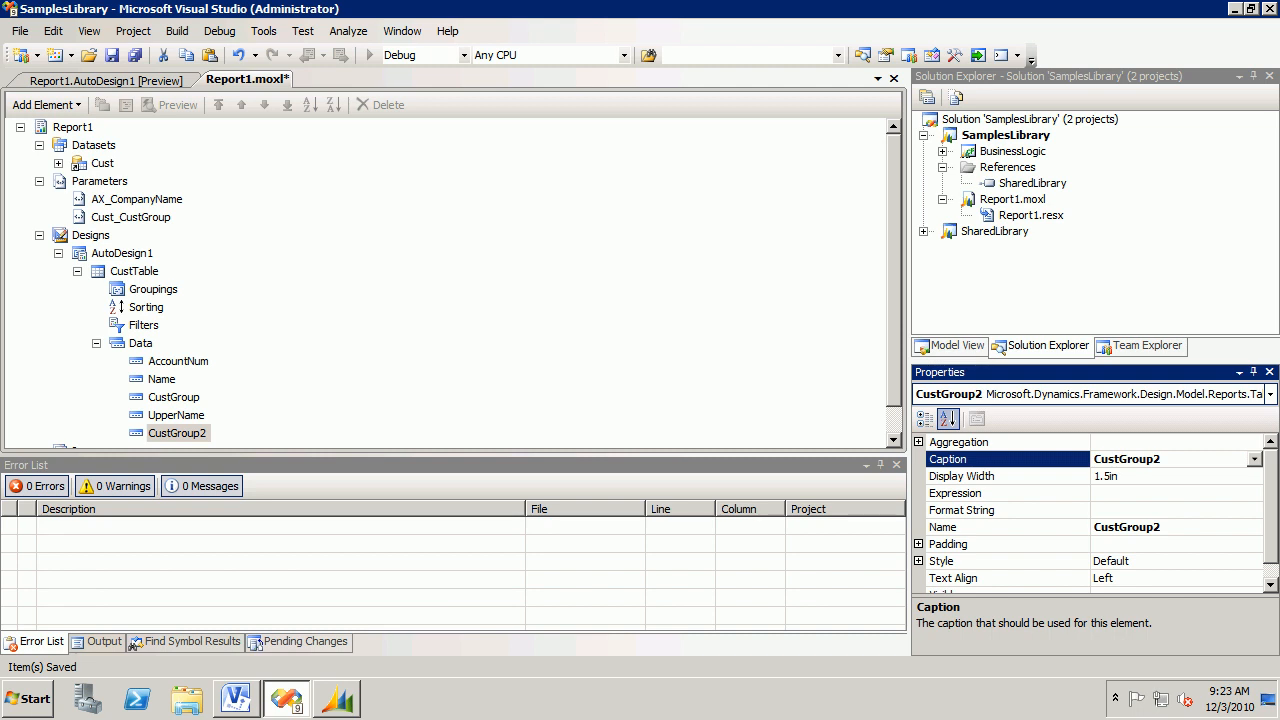
click(106, 81)
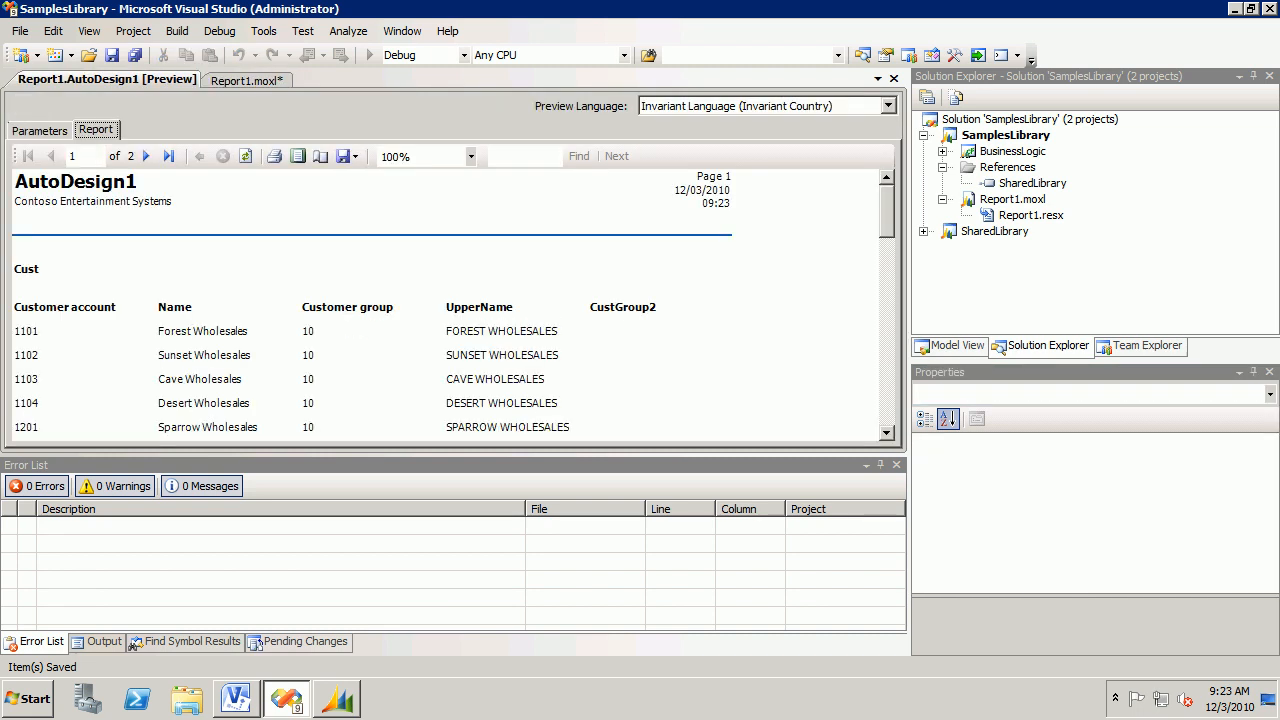
Set CustGroup2's expression to =(1+2) in the expression editor and preview AutoDesign1
click(247, 81)
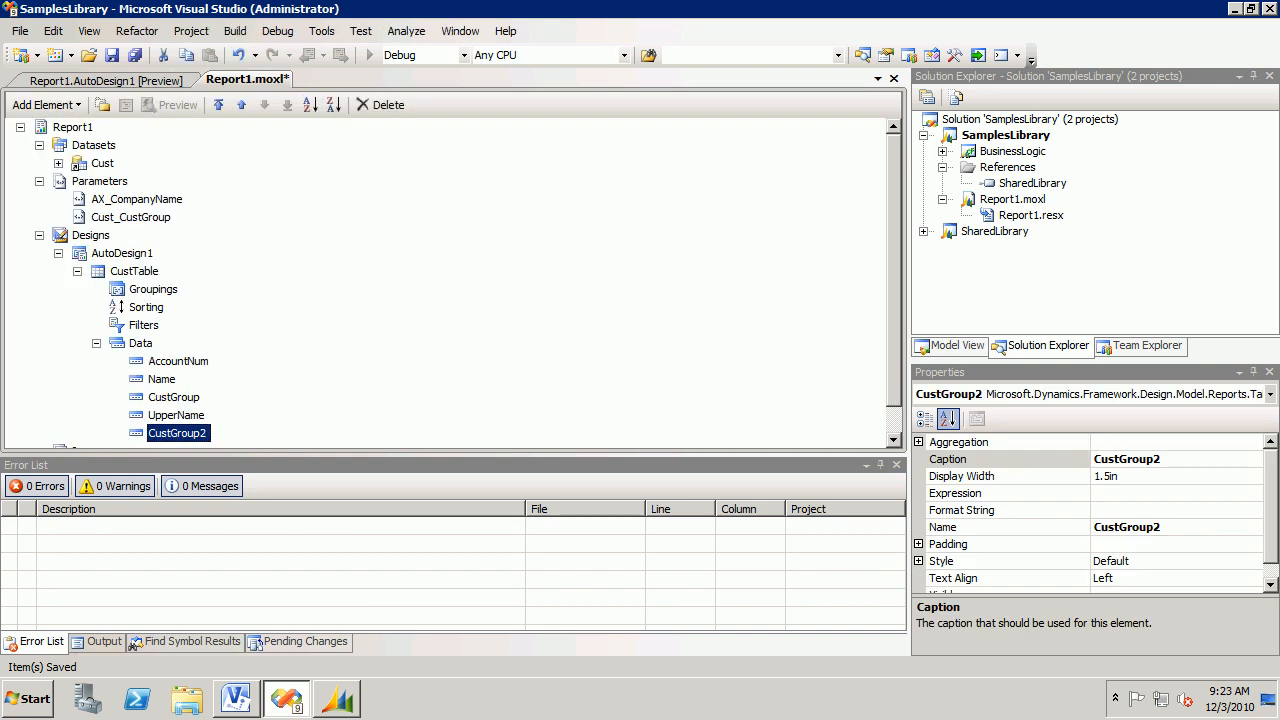
click(1170, 493)
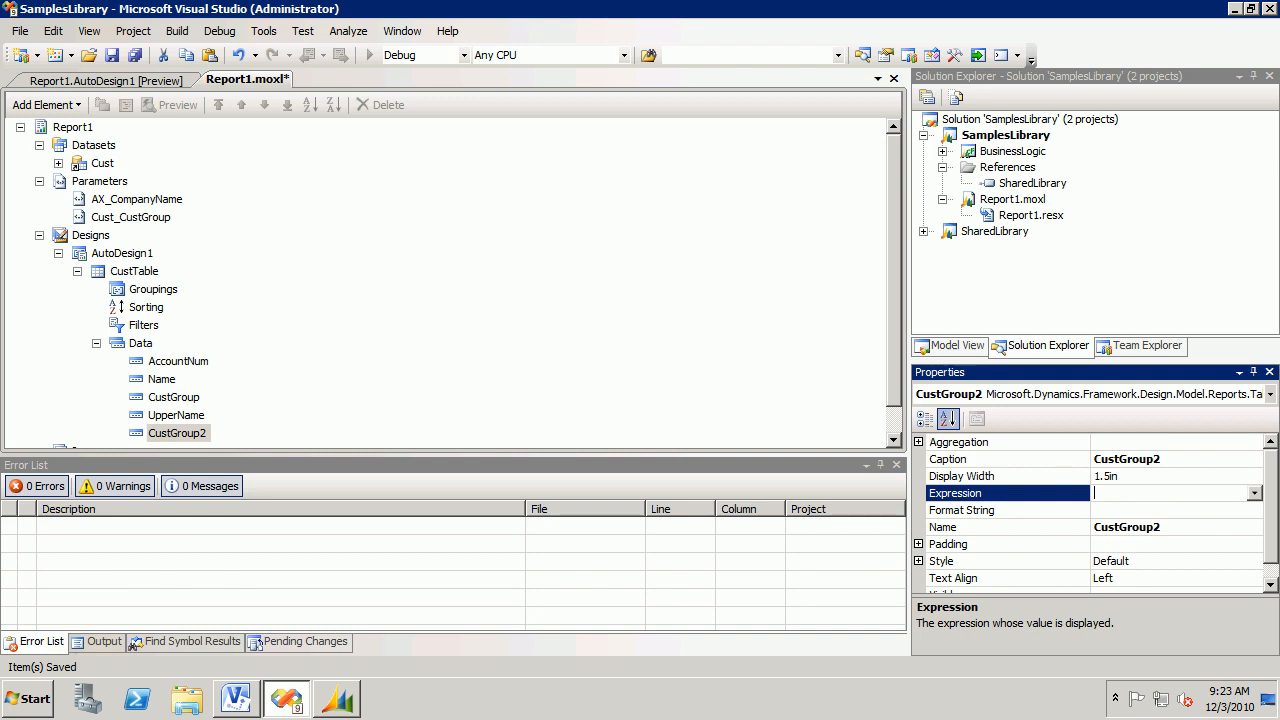
click(1254, 493)
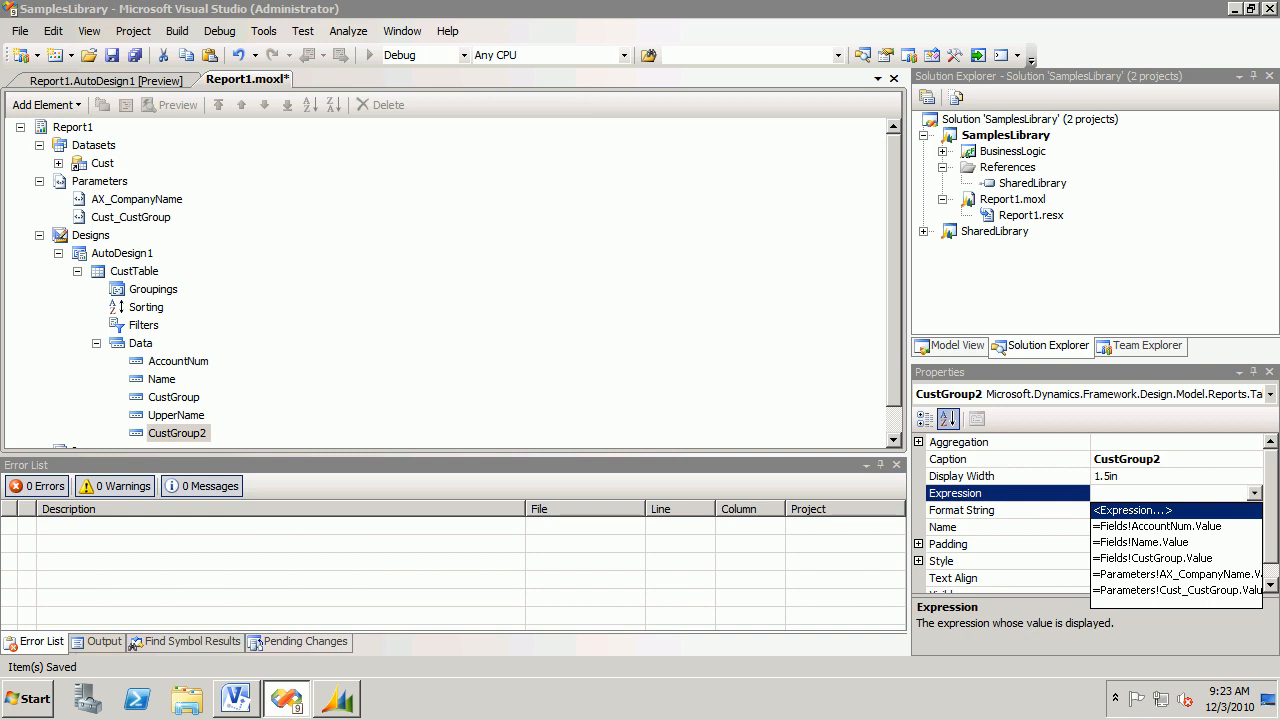
key(Return)
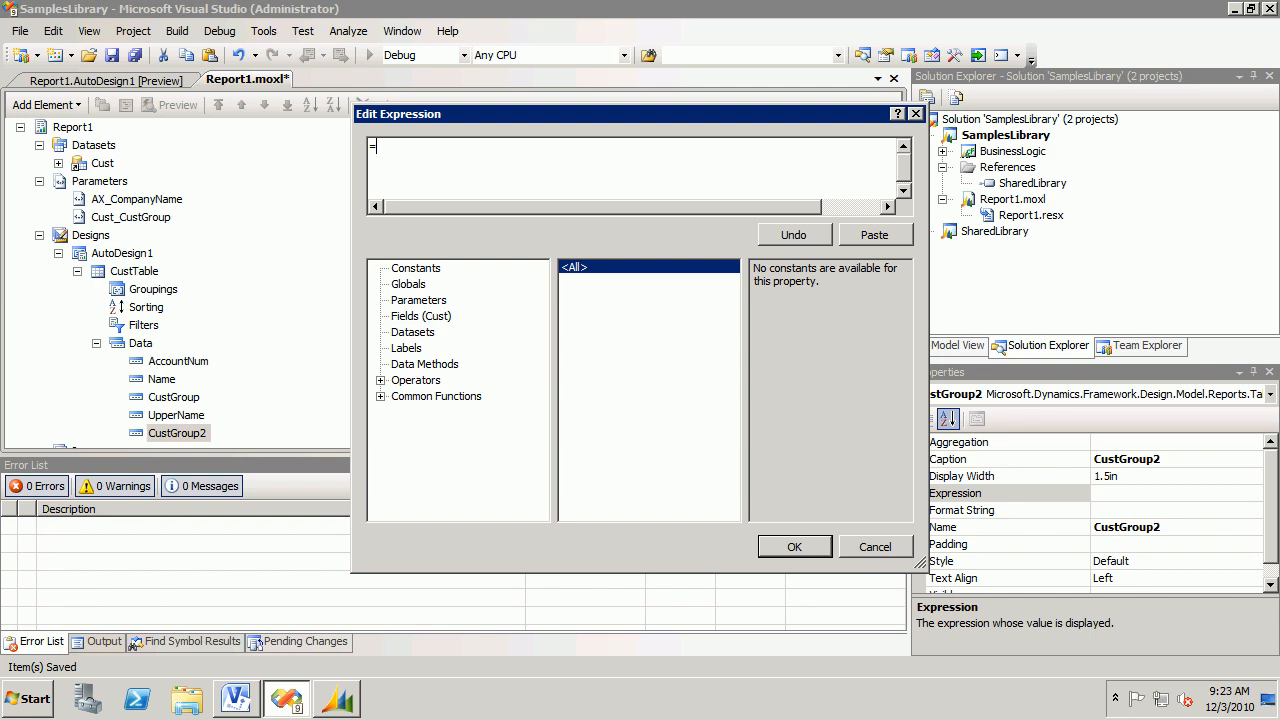
text((1+2))
key(Return)
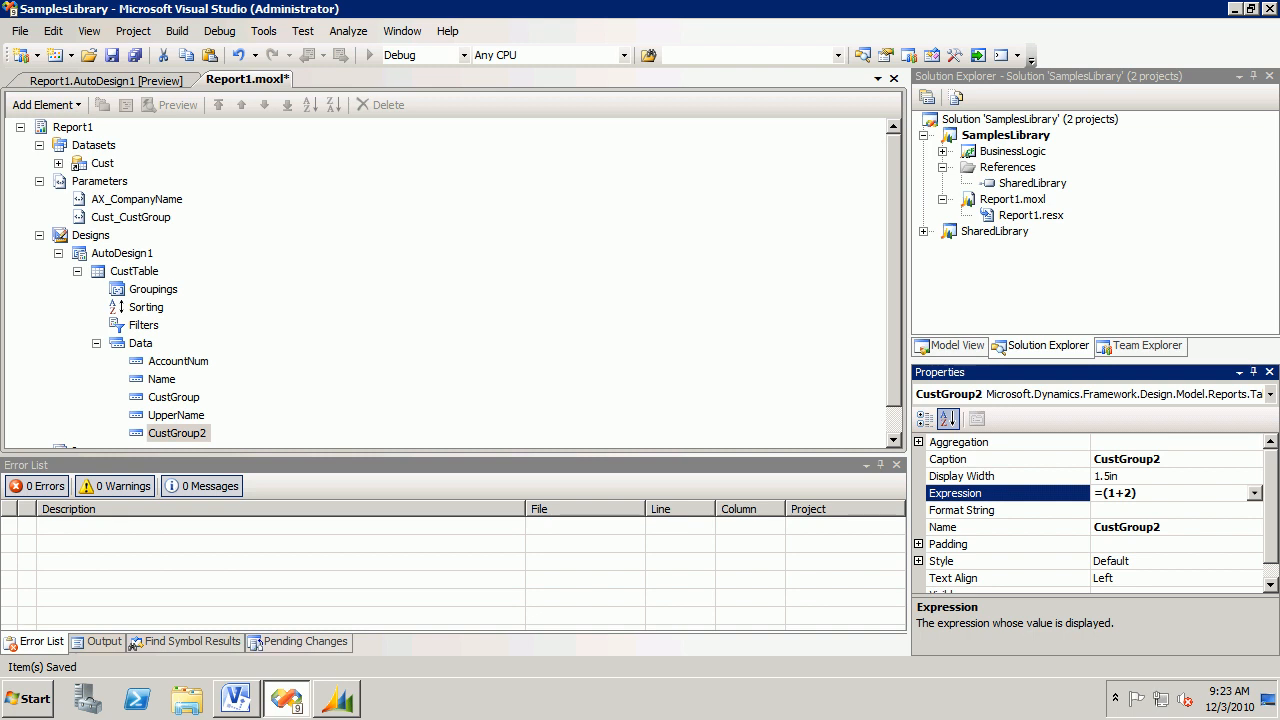
right_click(150, 253)
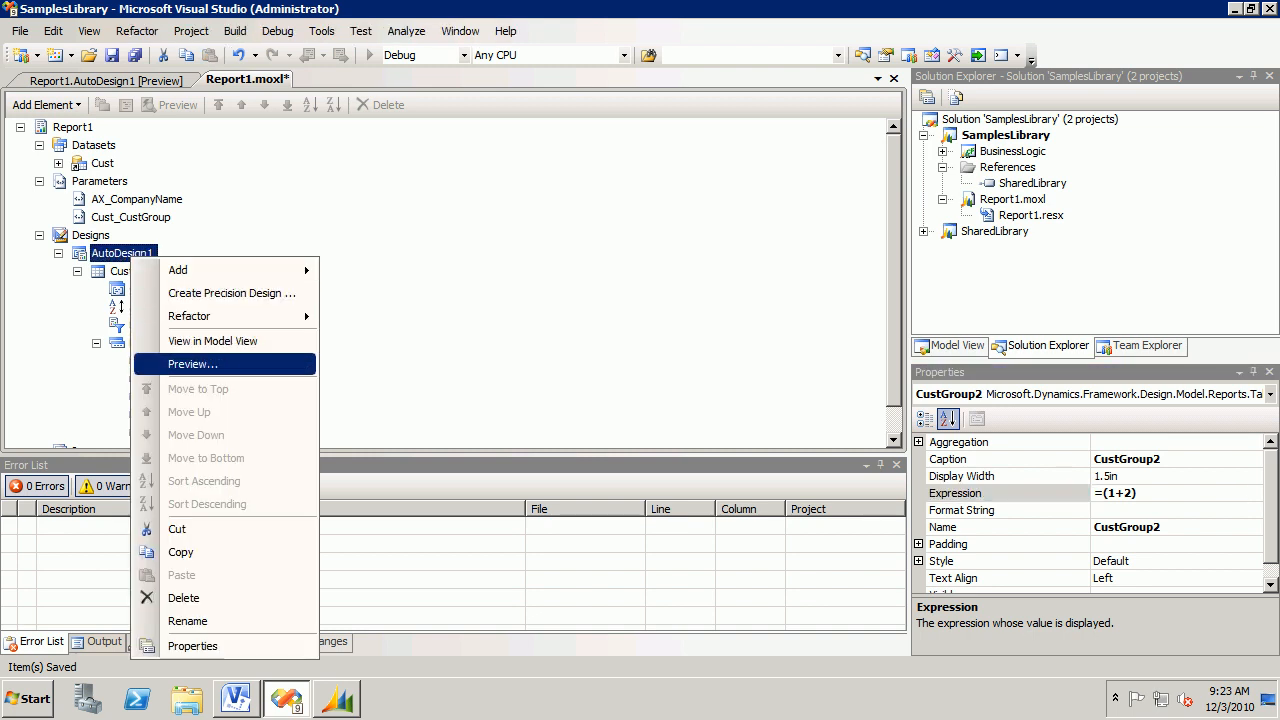
click(200, 364)
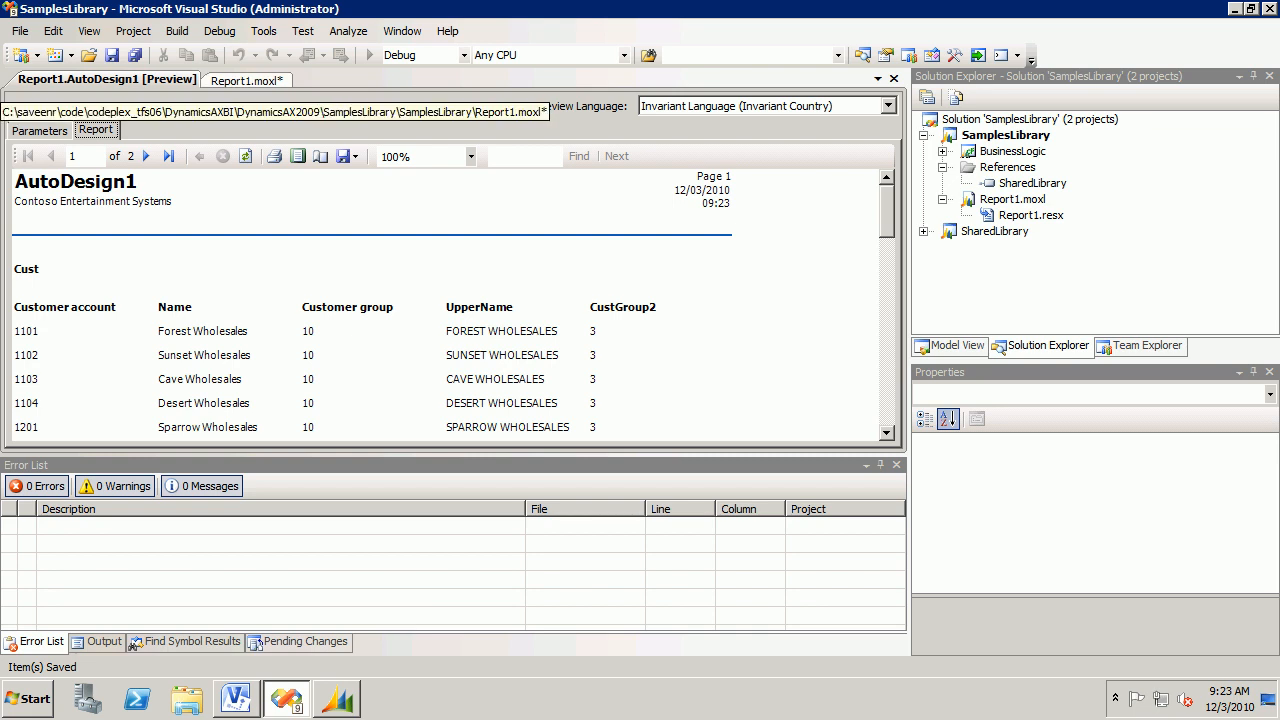
Replace CustGroup2's expression with =(3*Fields!CustGroup.Value), inserting CustGroup from the Cust fields in the expression editor
click(245, 80)
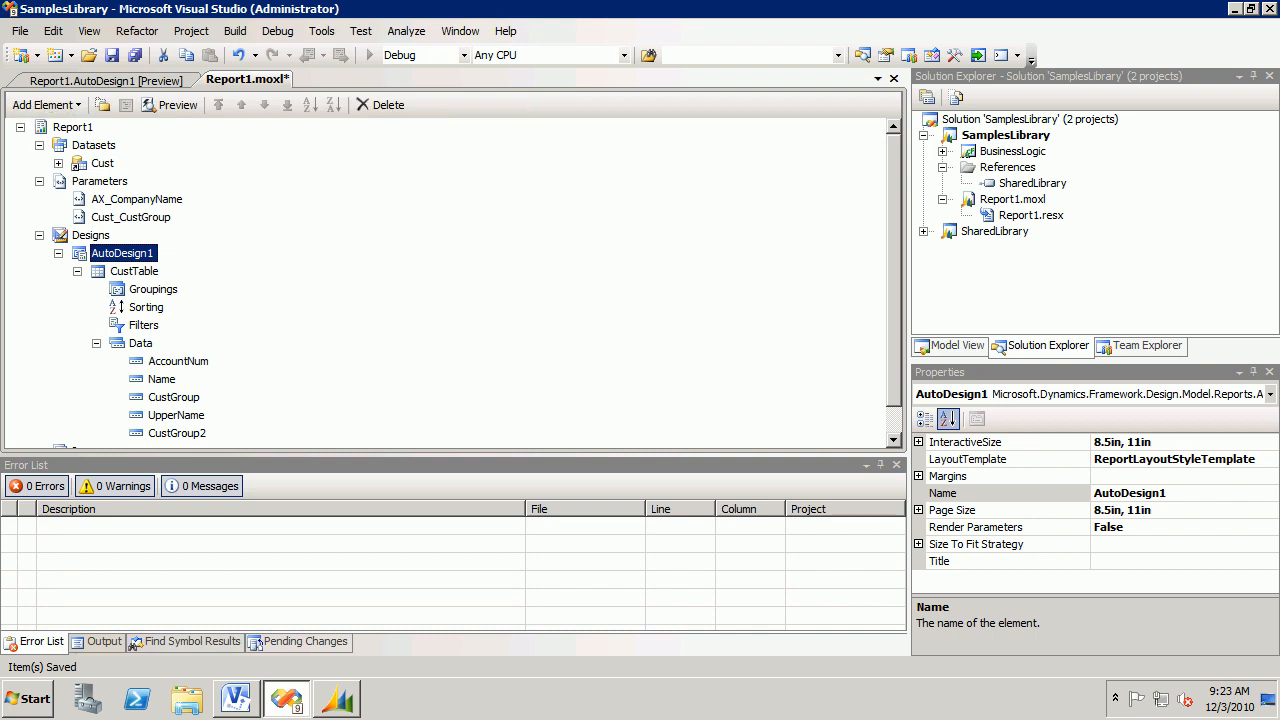
click(177, 433)
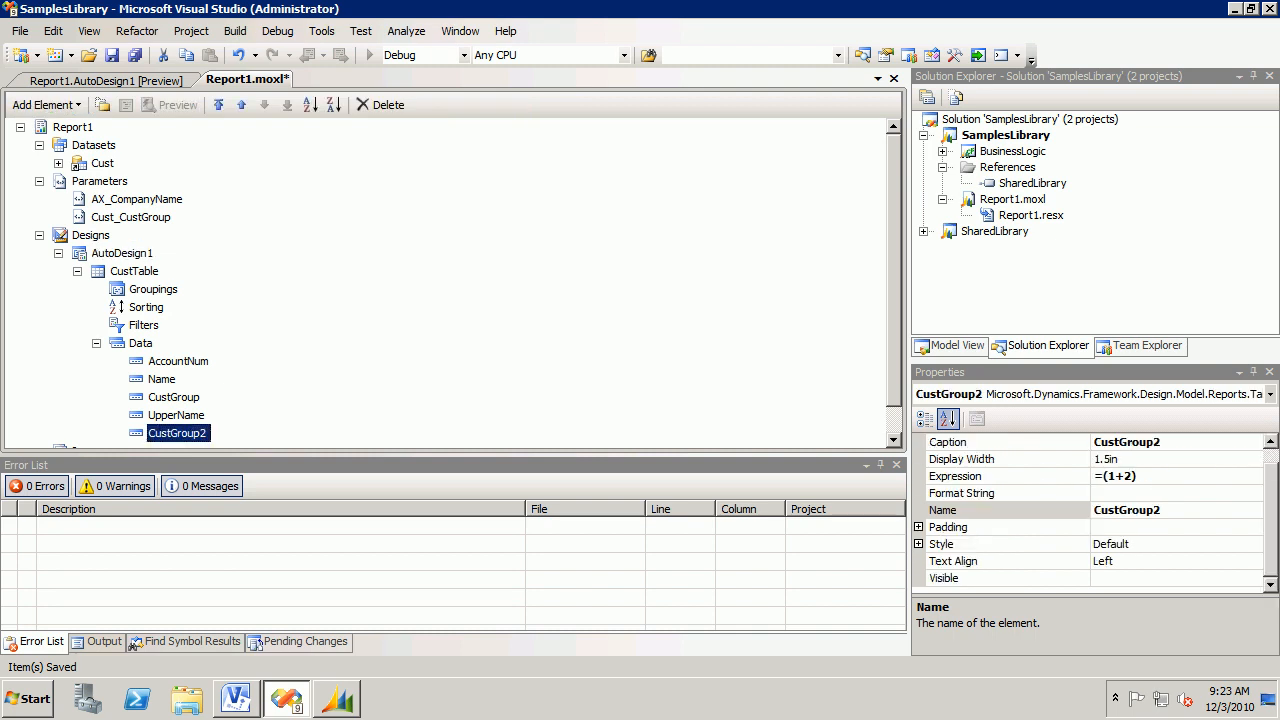
click(1150, 477)
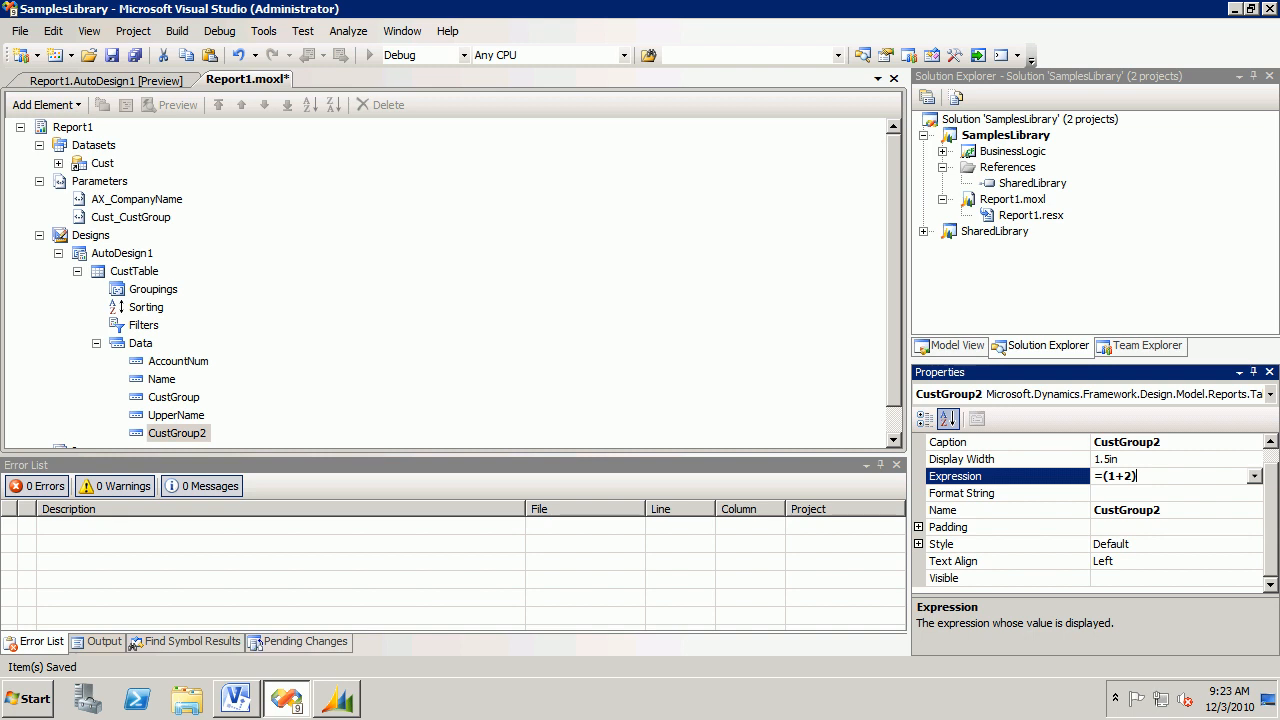
click(1254, 477)
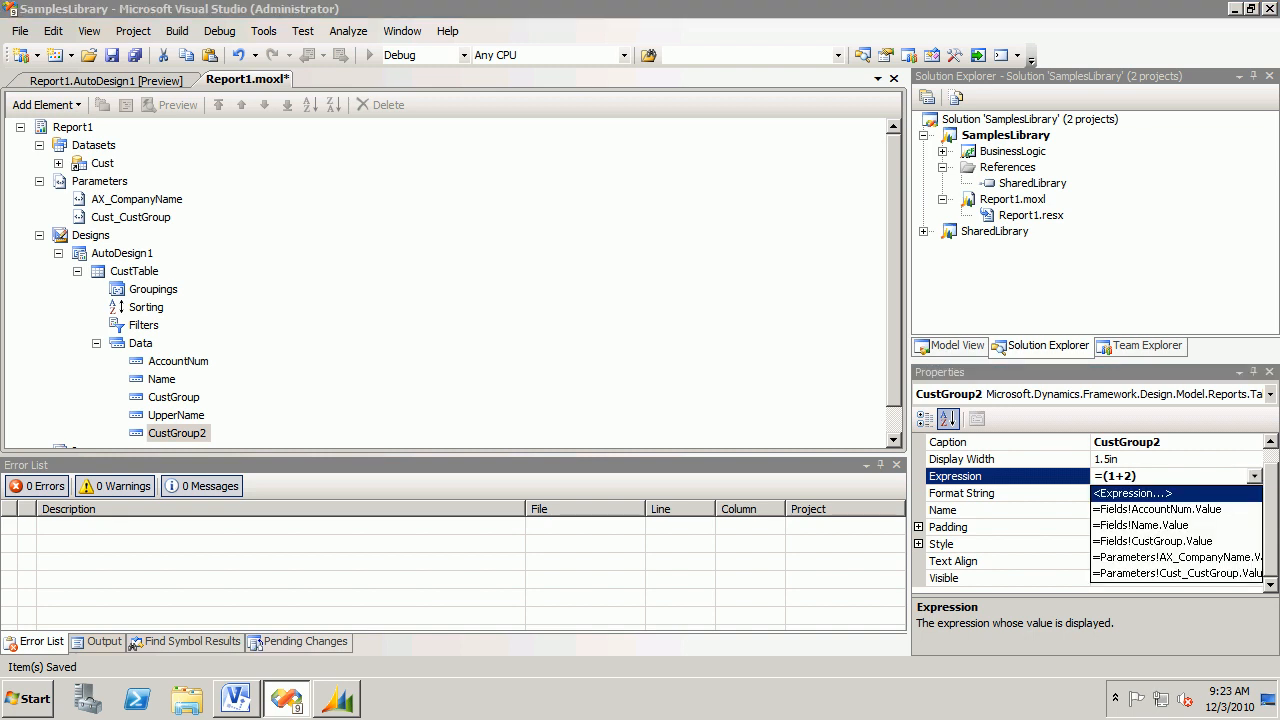
key(Return)
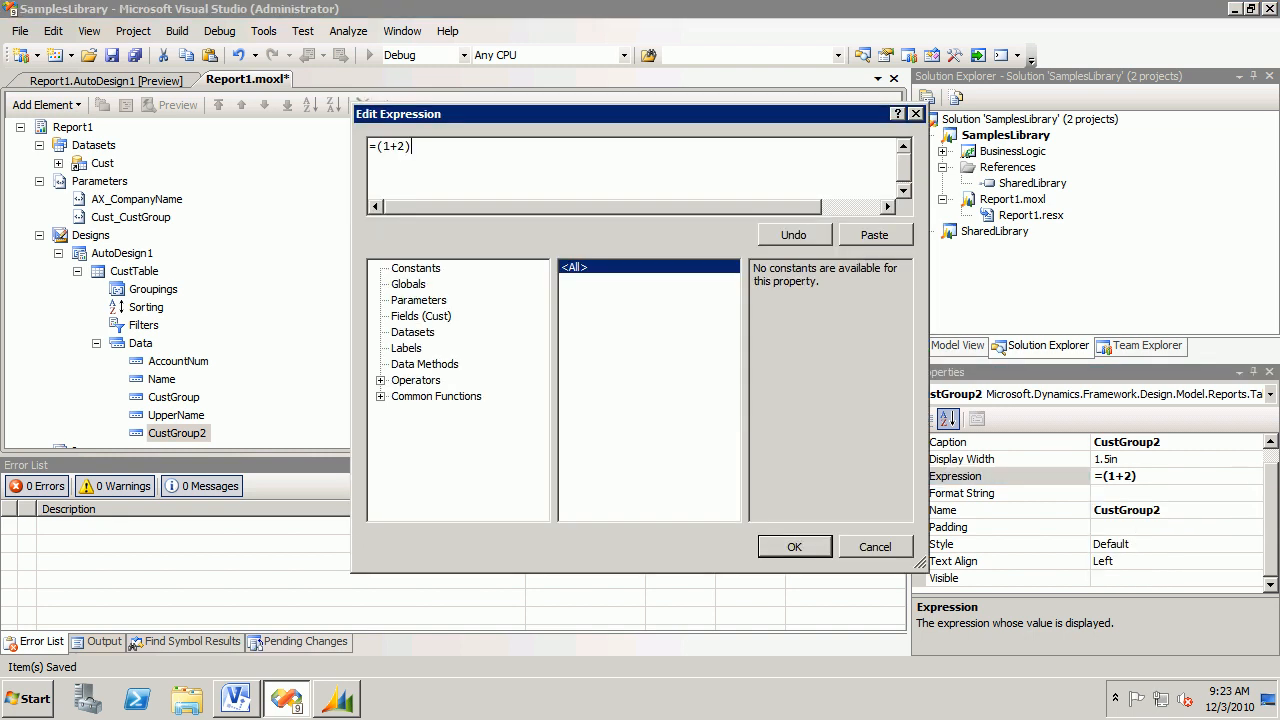
key(BackSpace)
key(BackSpace)
key(BackSpace)
key(BackSpace)
text(3*)
click(421, 316)
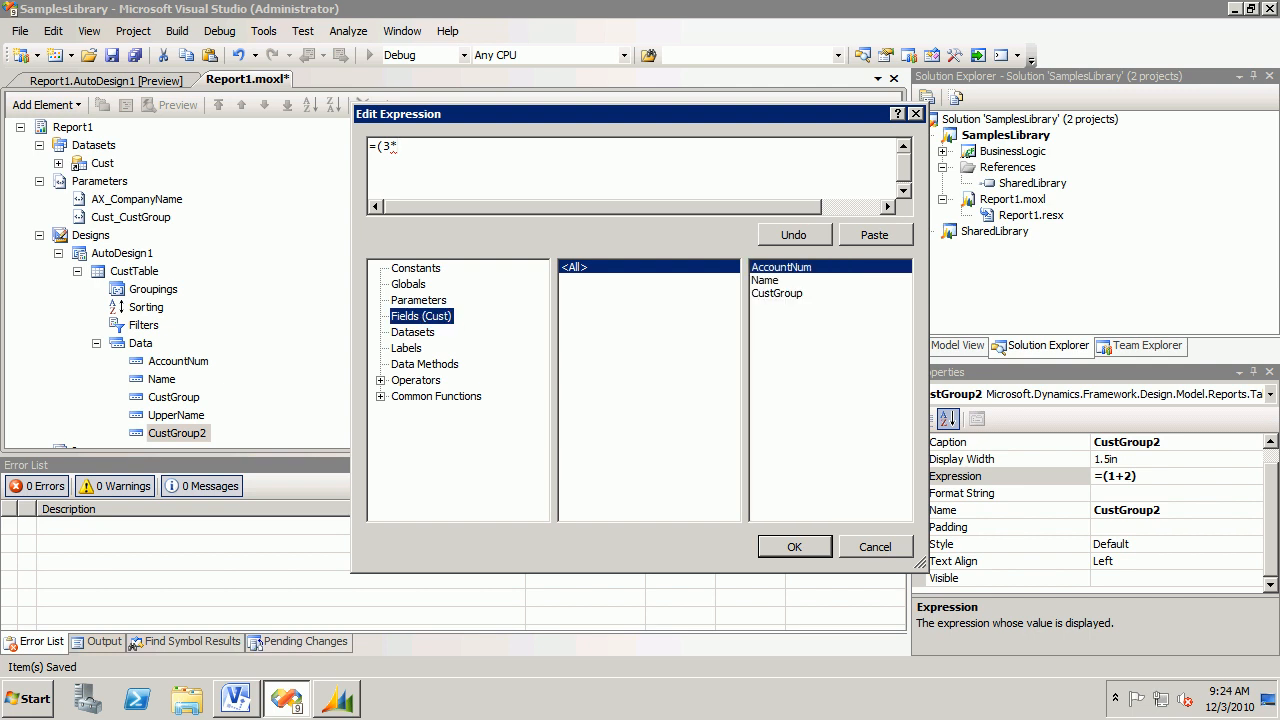
double_click(777, 293)
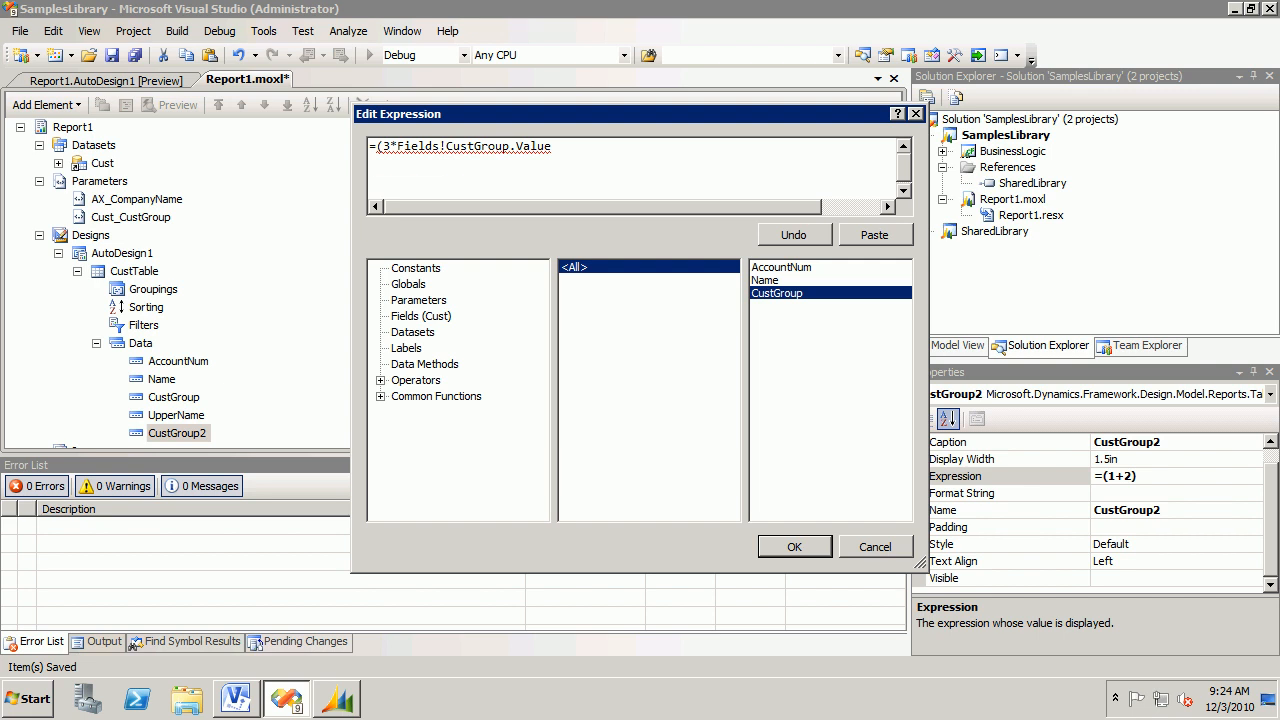
text())
key(Return)
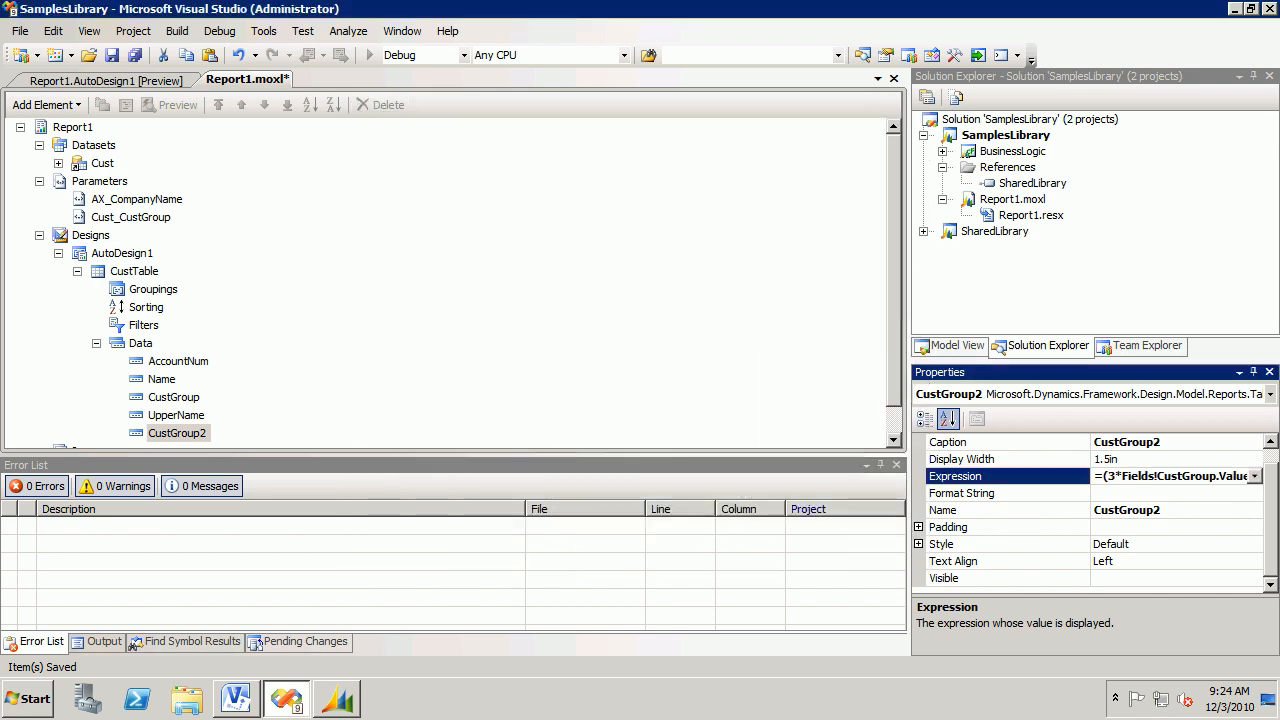
Preview the report and compare the CustGroup2 values with the customer groups through the end of page 2
click(106, 80)
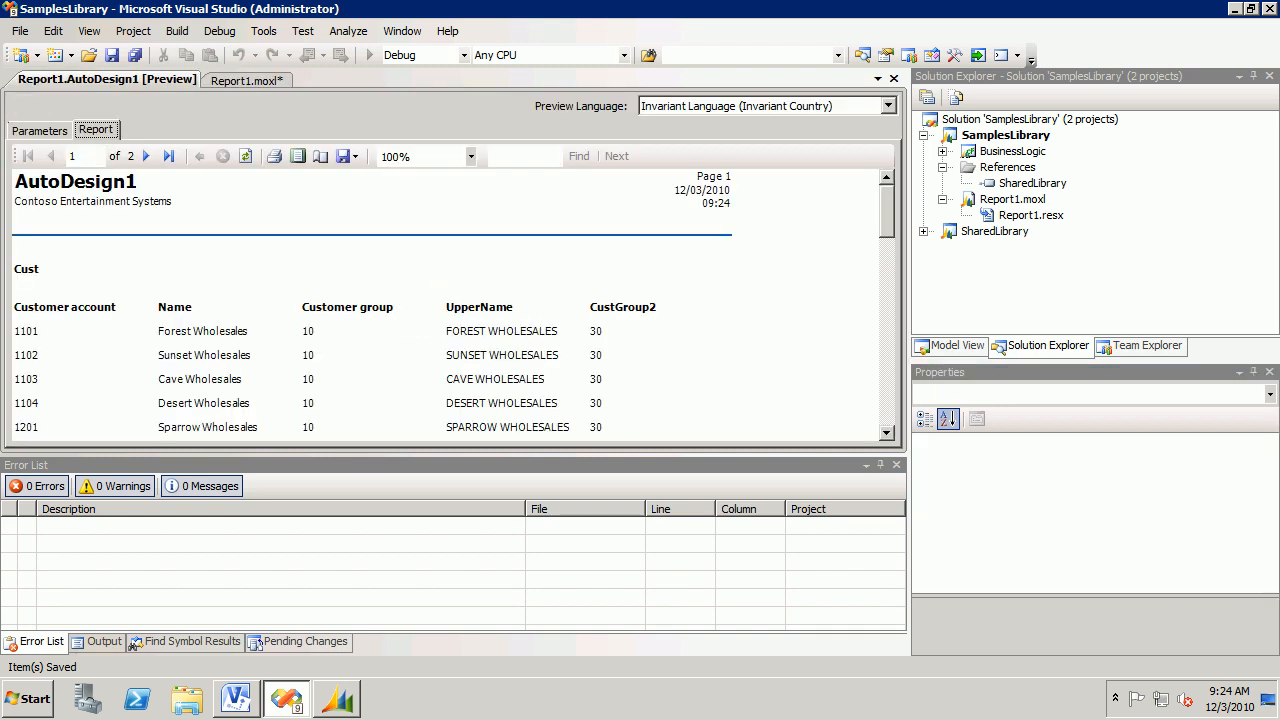
click(146, 156)
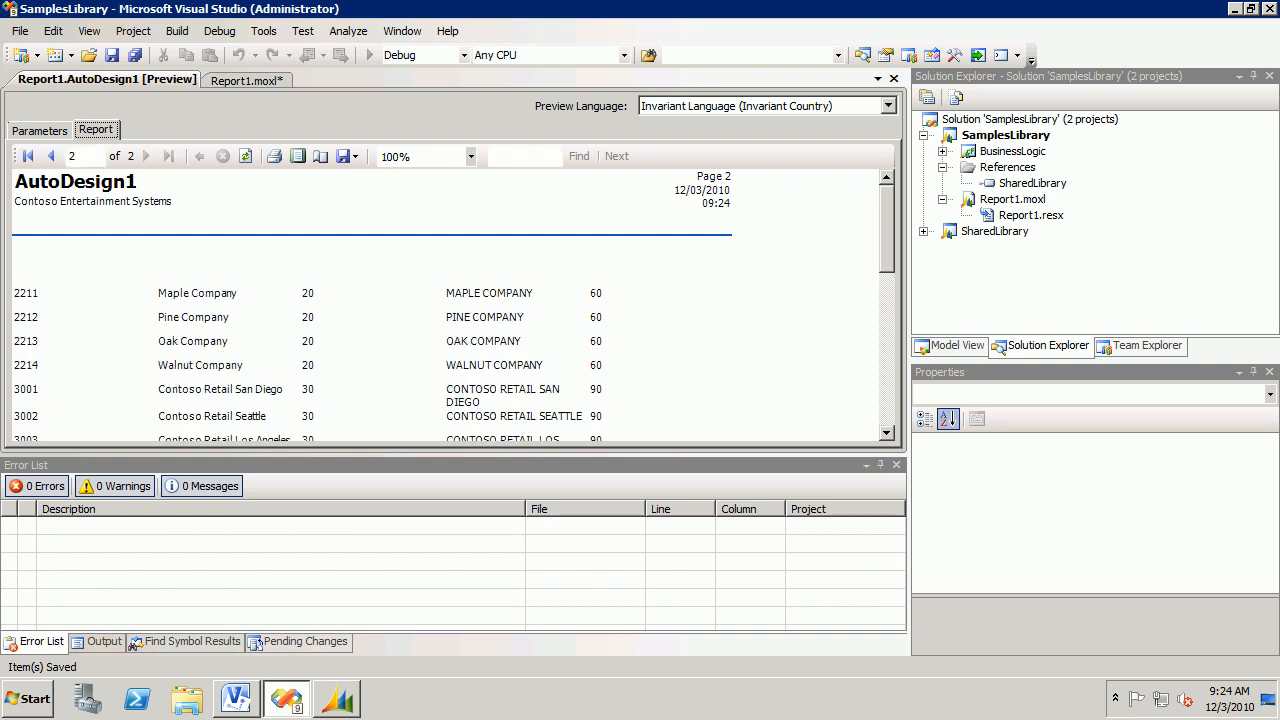
scroll(445, 305, down, 5)
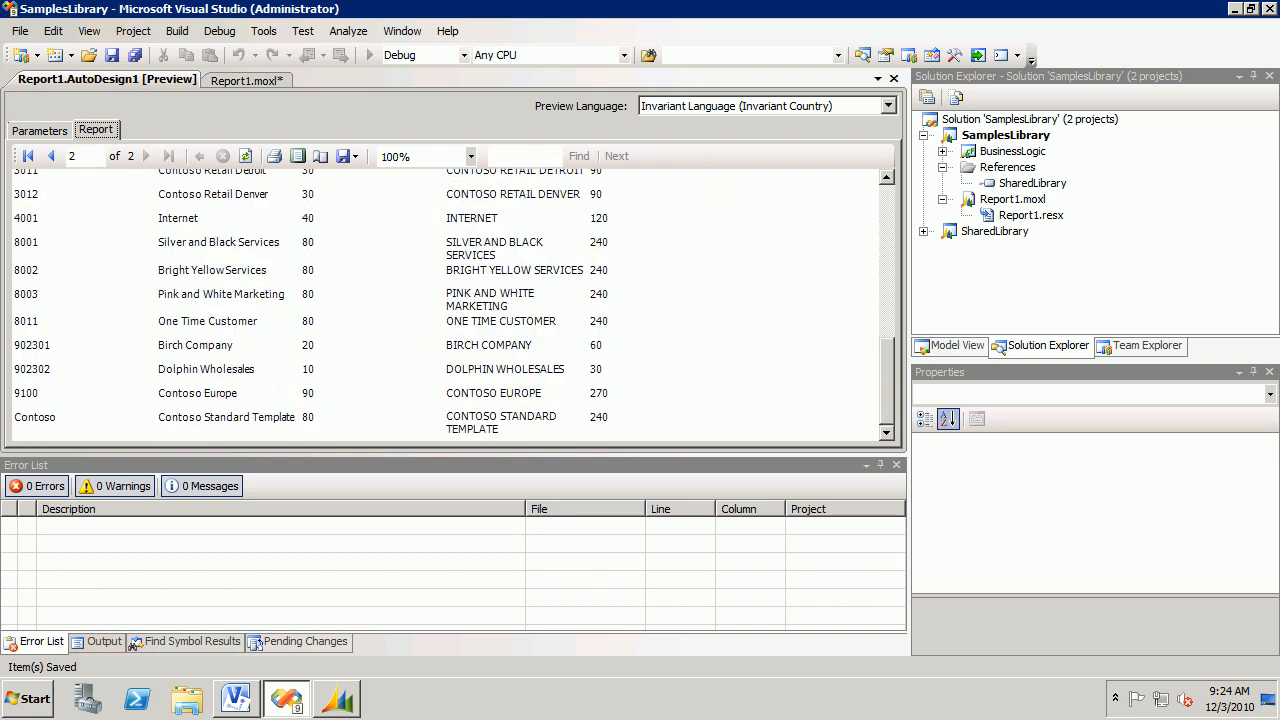
click(247, 80)
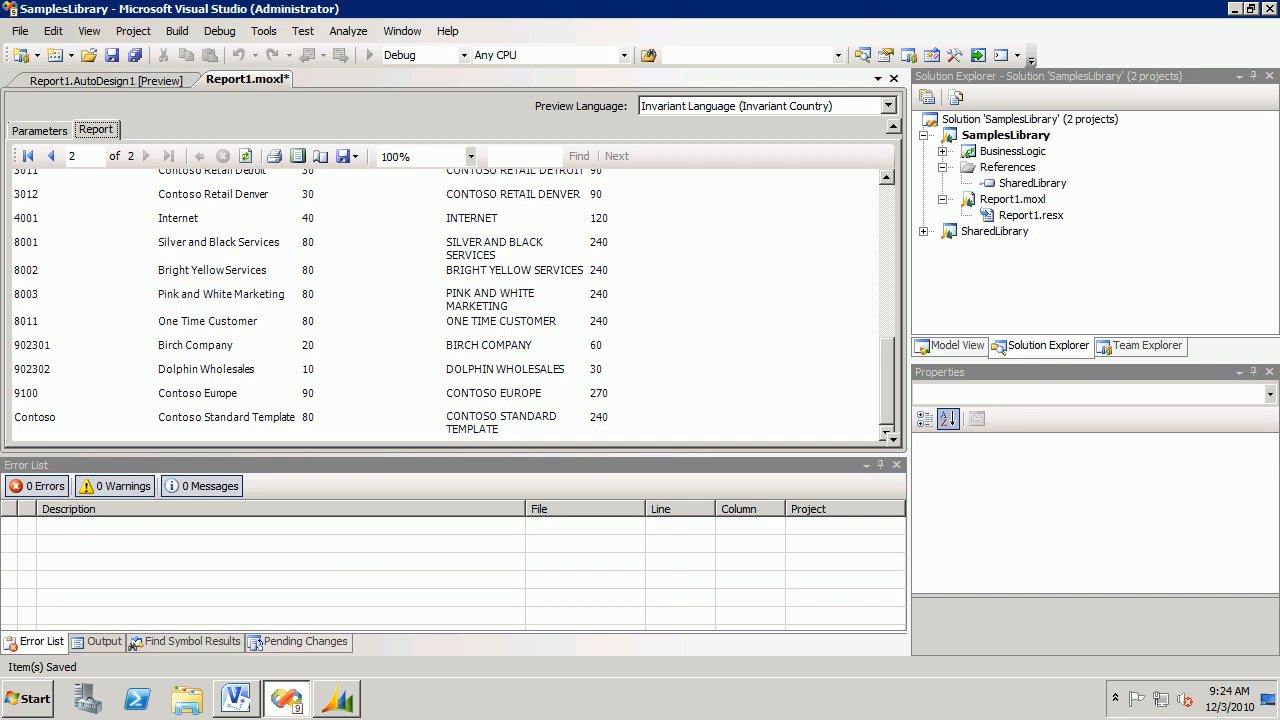